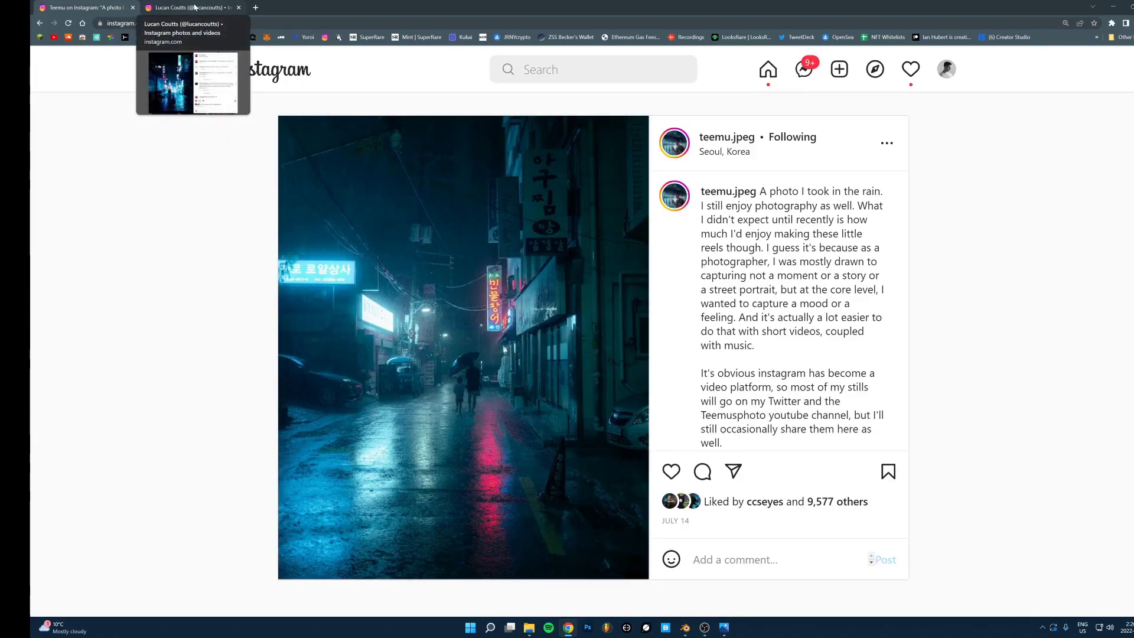
# Compare the finished alley render with the two rainy Seoul street reference photos on Instagram
pyautogui.click(725, 629)
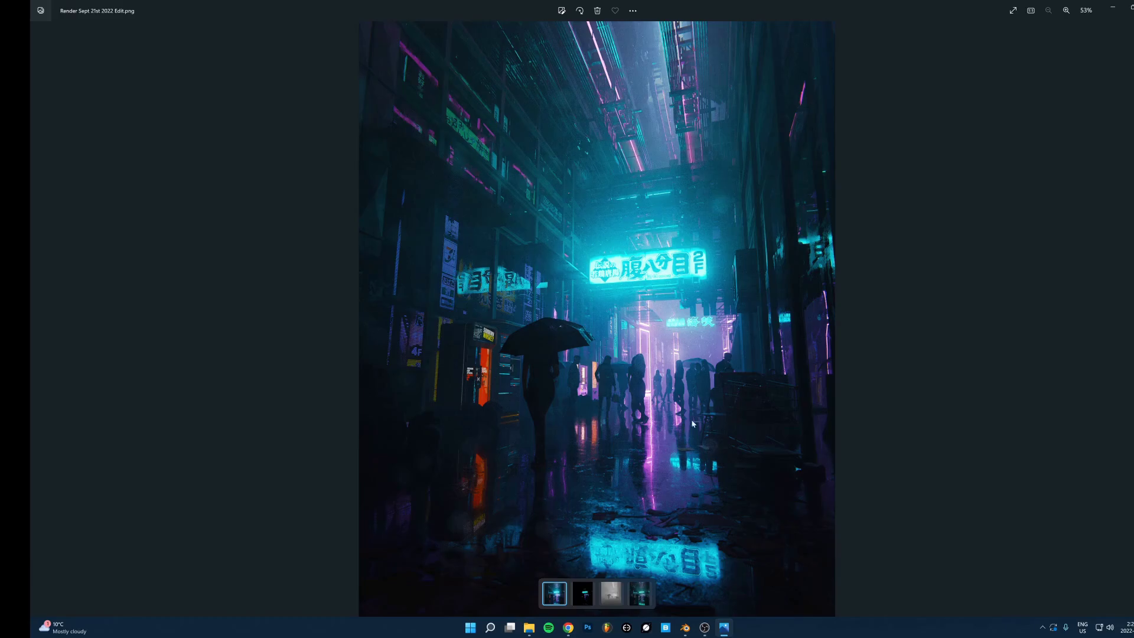
pyautogui.click(569, 628)
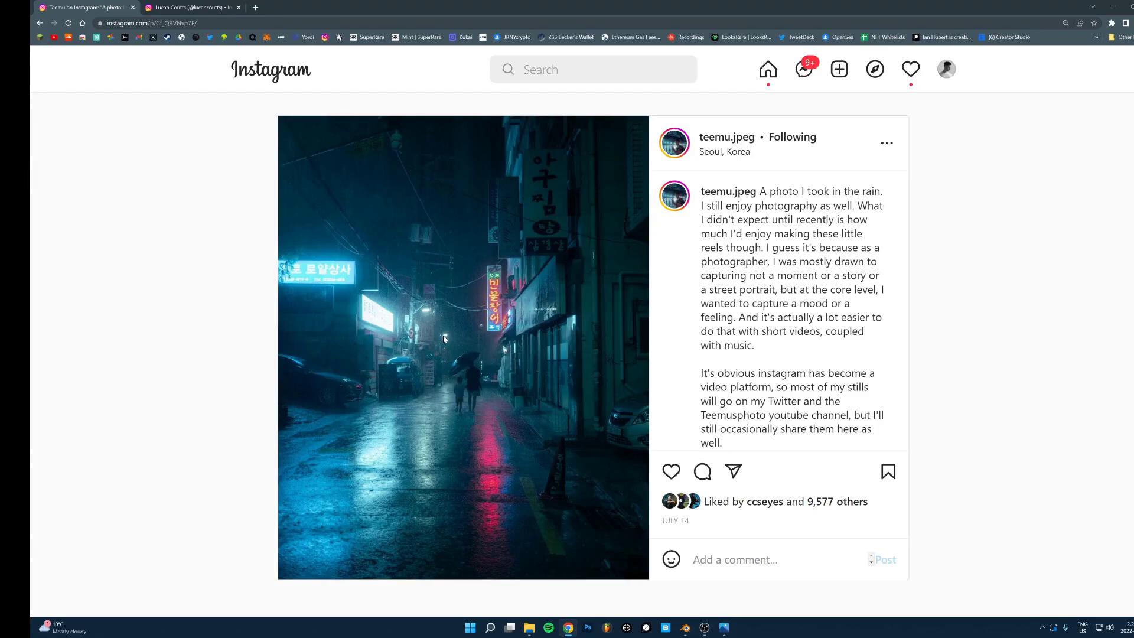
pyautogui.click(192, 7)
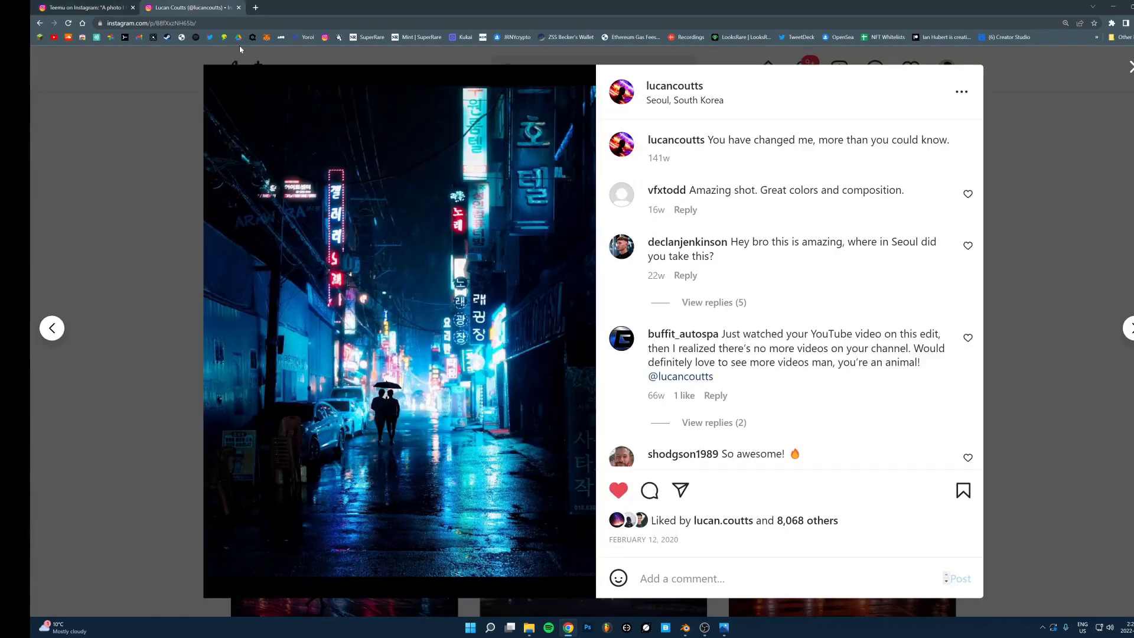
pyautogui.click(570, 628)
# Switch to the Blender alley project and examine the scene layout around the selected camera
pyautogui.click(686, 627)
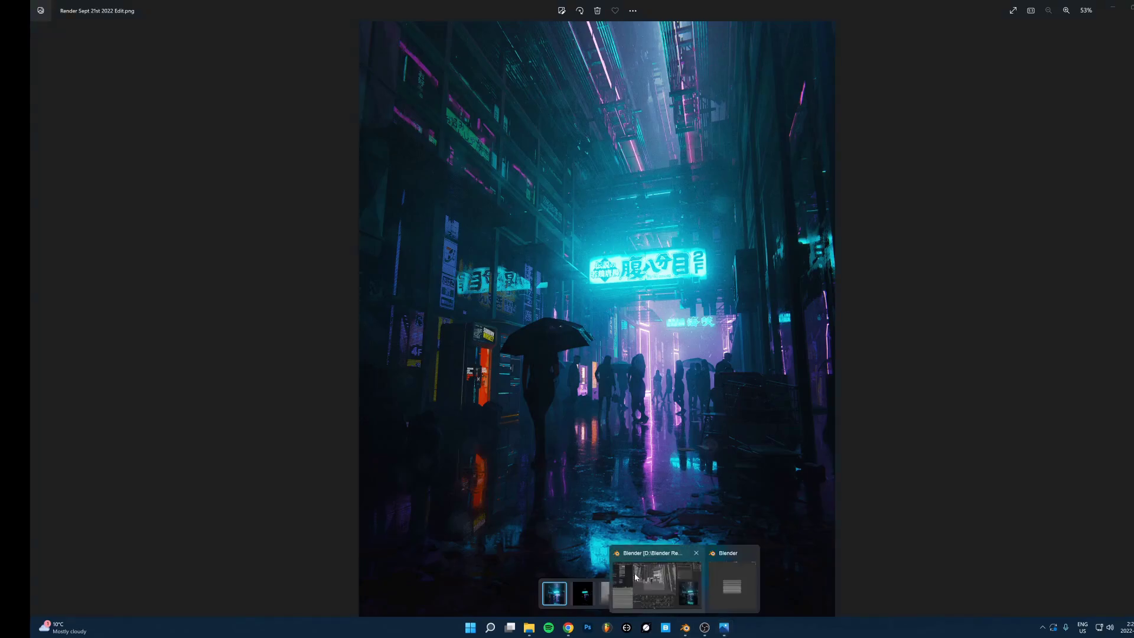
pyautogui.click(681, 602)
pyautogui.click(585, 351)
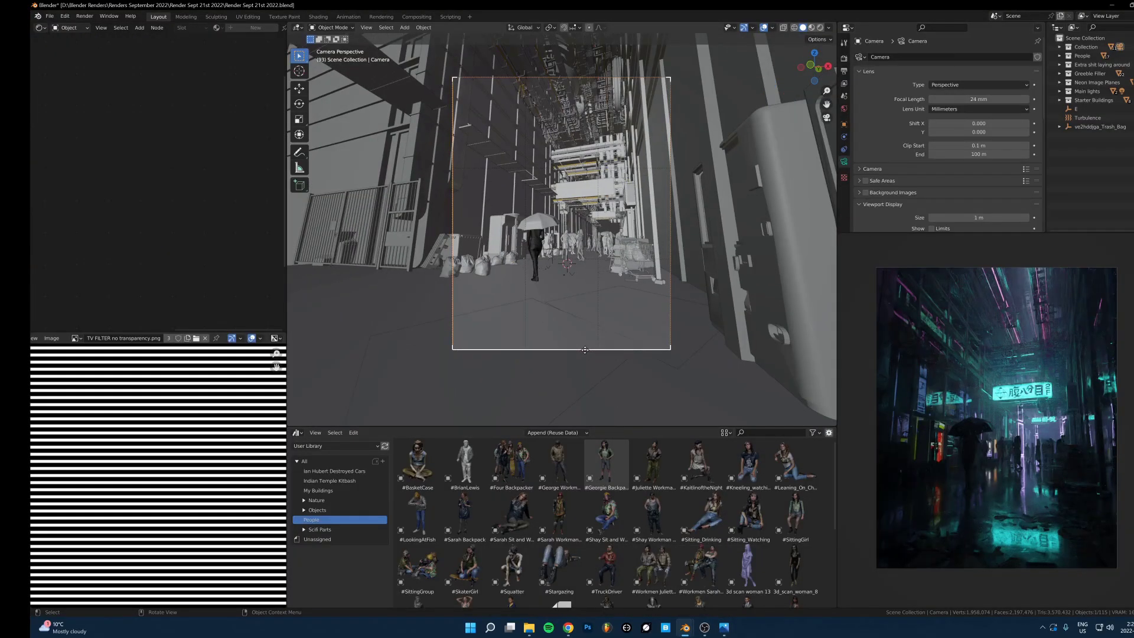
pyautogui.press('KP_Decimal')
pyautogui.moveTo(584, 351); pyautogui.dragTo(644, 307, button='middle')
pyautogui.scroll(-2, 643, 307)
pyautogui.keyDown('shift'); pyautogui.moveTo(551, 219); pyautogui.dragTo(598, 248, button='middle'); pyautogui.keyUp('shift')
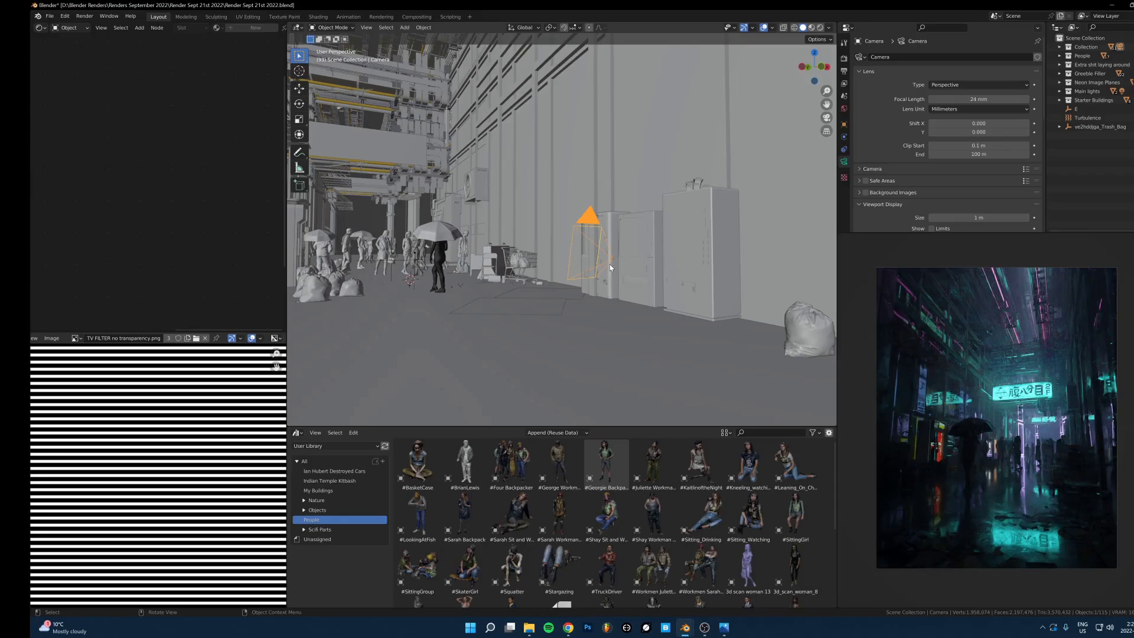
pyautogui.moveTo(601, 249); pyautogui.dragTo(554, 263, button='middle')
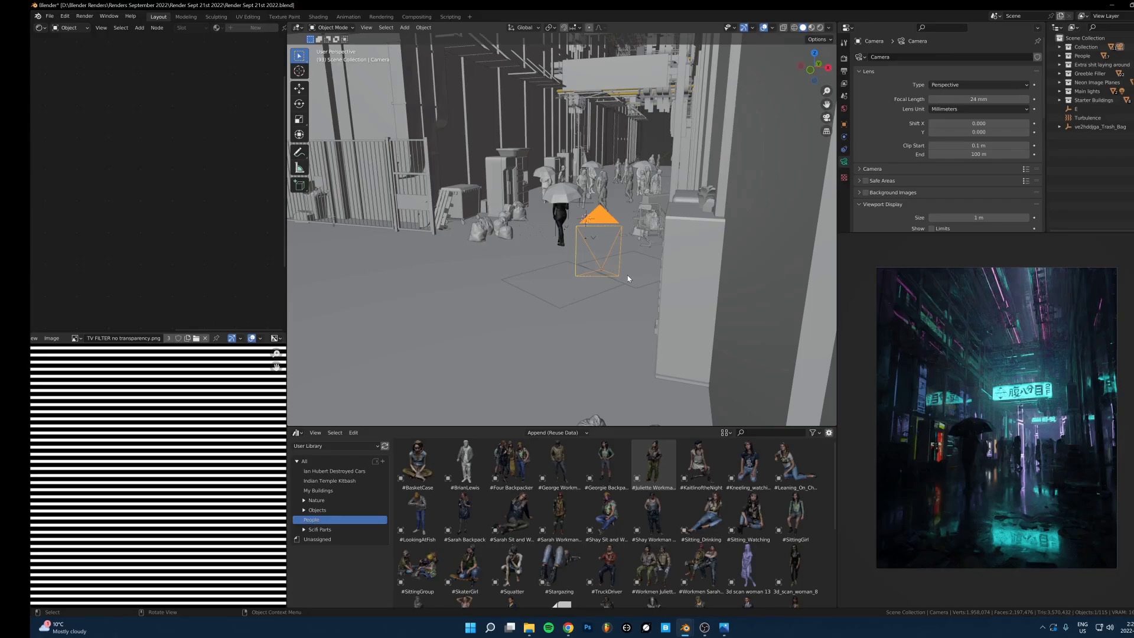
pyautogui.moveTo(628, 279); pyautogui.dragTo(645, 273, button='middle')
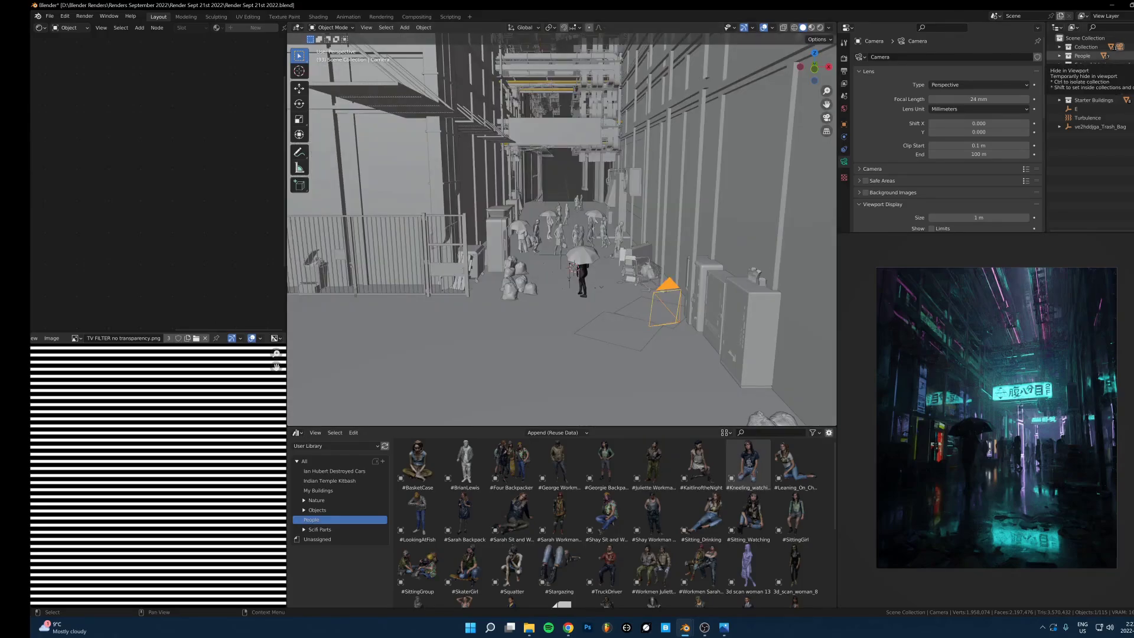
# Hide every collection from People through Starter Buildings, keeping the main Collection with the ground plane and neon frames visible
pyautogui.click(1125, 55)
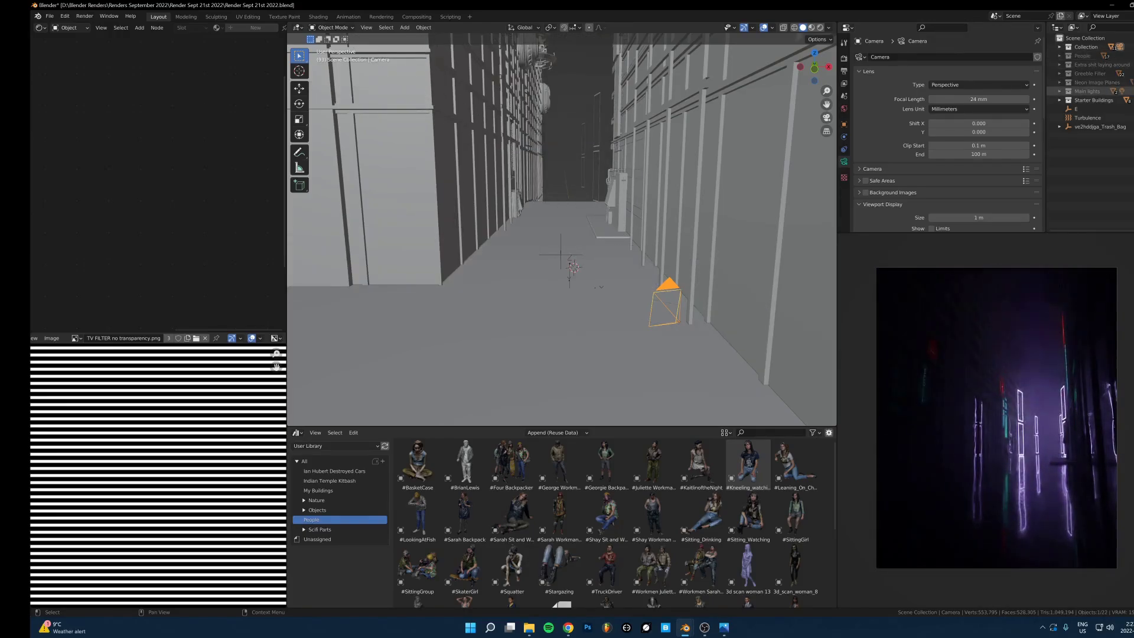
pyautogui.click(1126, 100)
pyautogui.moveTo(633, 177); pyautogui.dragTo(634, 202, button='middle')
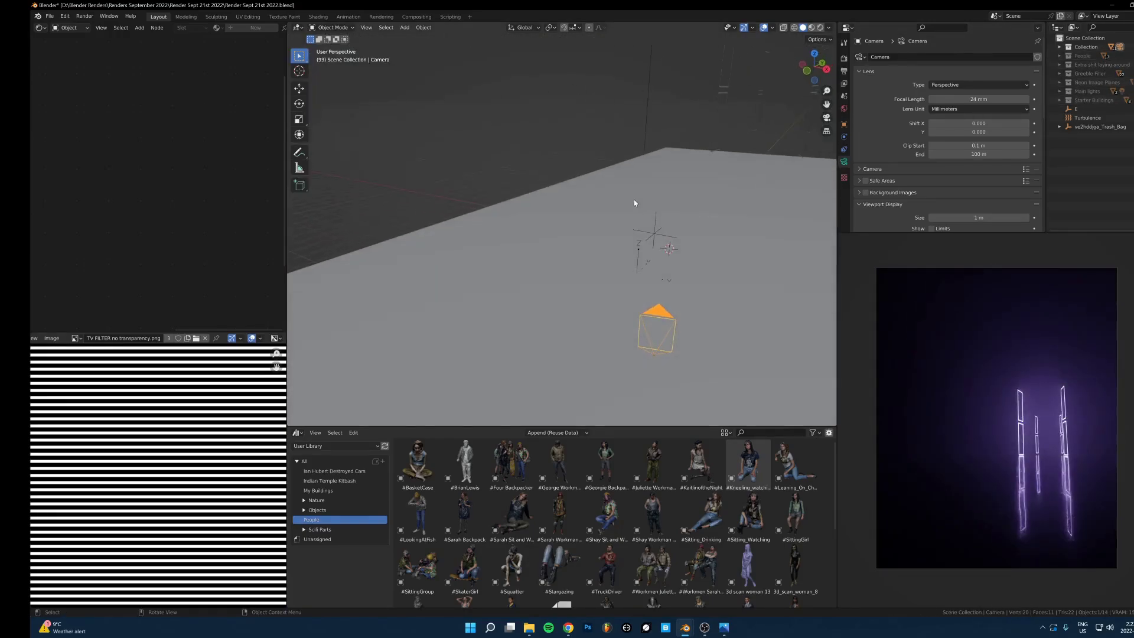
pyautogui.scroll(-3, 635, 236)
pyautogui.moveTo(729, 234); pyautogui.dragTo(723, 234, button='middle')
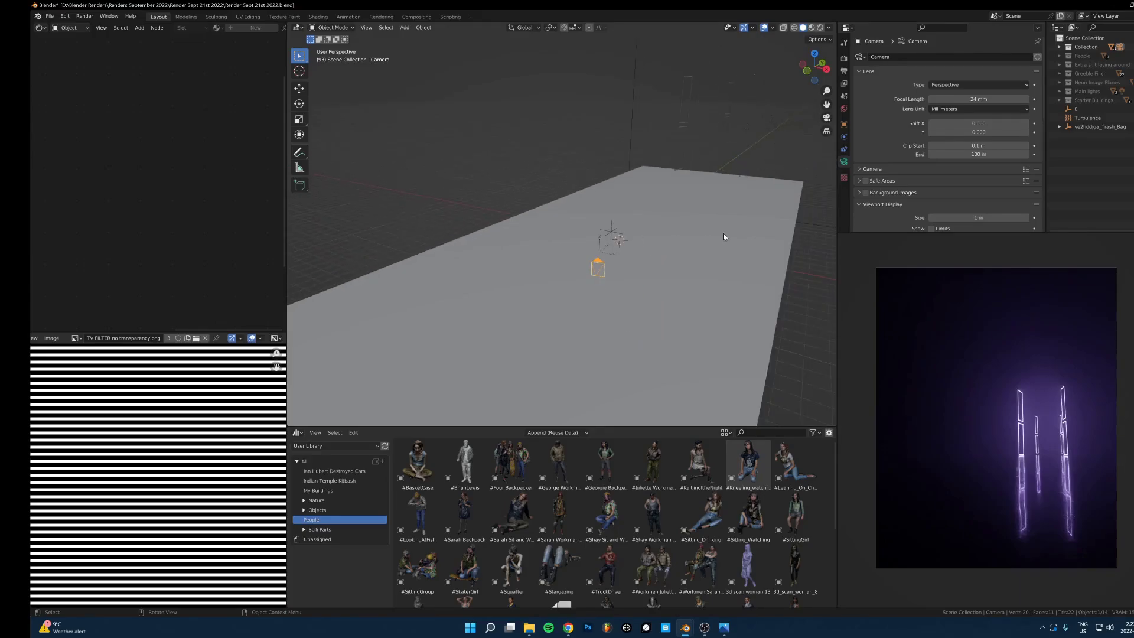
pyautogui.moveTo(614, 270); pyautogui.dragTo(622, 233, button='middle')
# Select the neon frame ORange.001 above the ground plane and examine its purple emission material
pyautogui.click(569, 250)
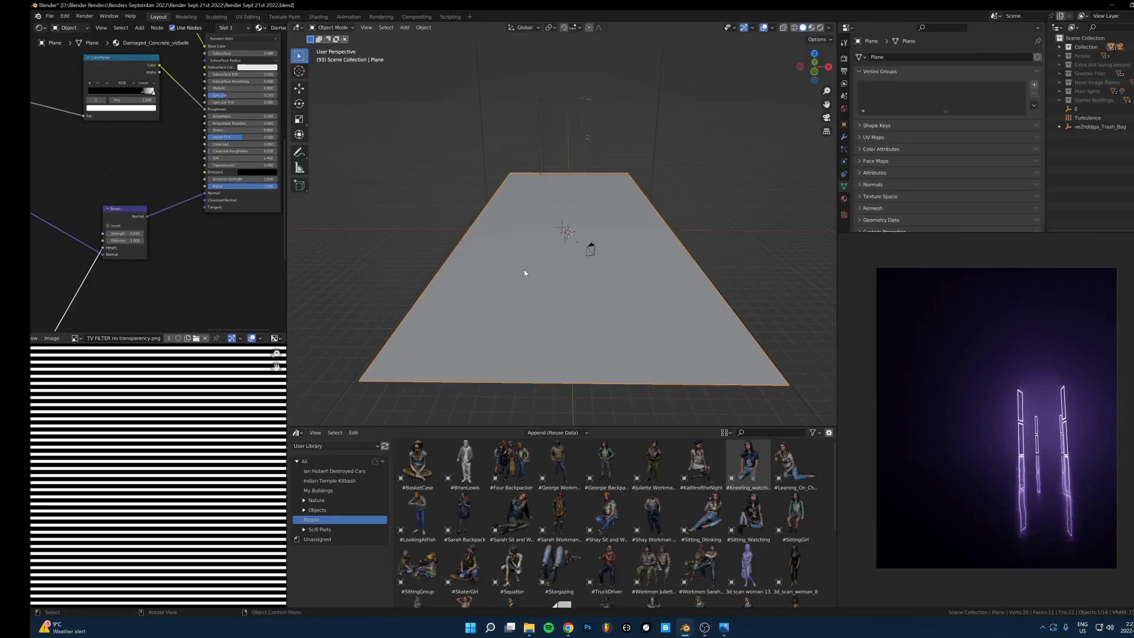
pyautogui.click(593, 122)
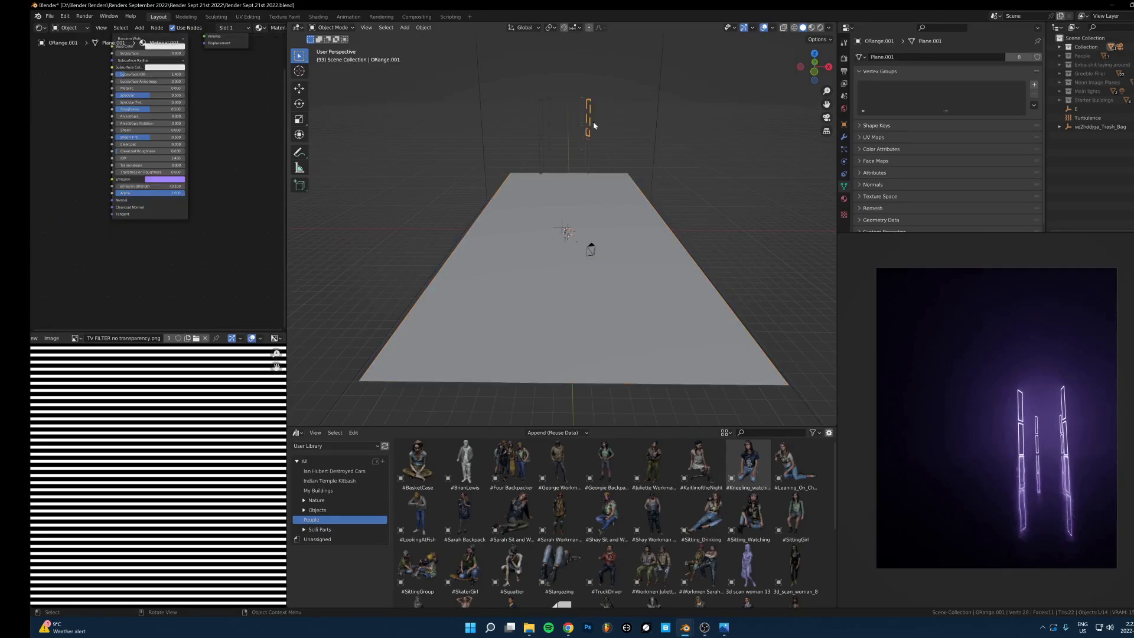
pyautogui.press('KP_Decimal')
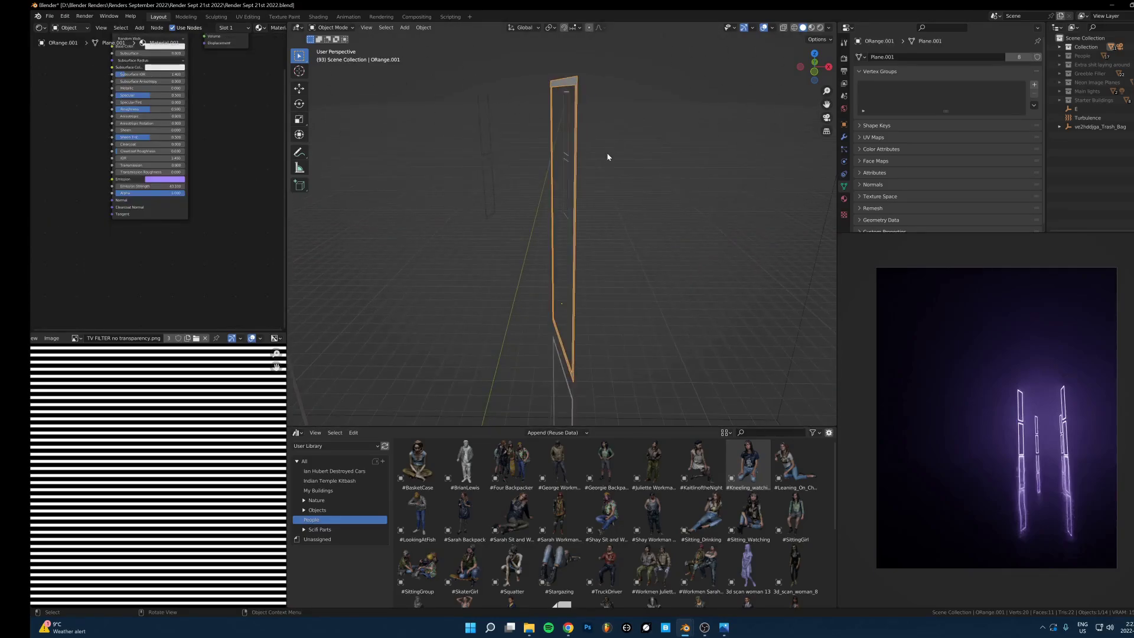
pyautogui.moveTo(607, 157); pyautogui.dragTo(585, 228, button='middle')
pyautogui.scroll(4, 160, 181)
pyautogui.moveTo(190, 181); pyautogui.dragTo(244, 230, button='middle')
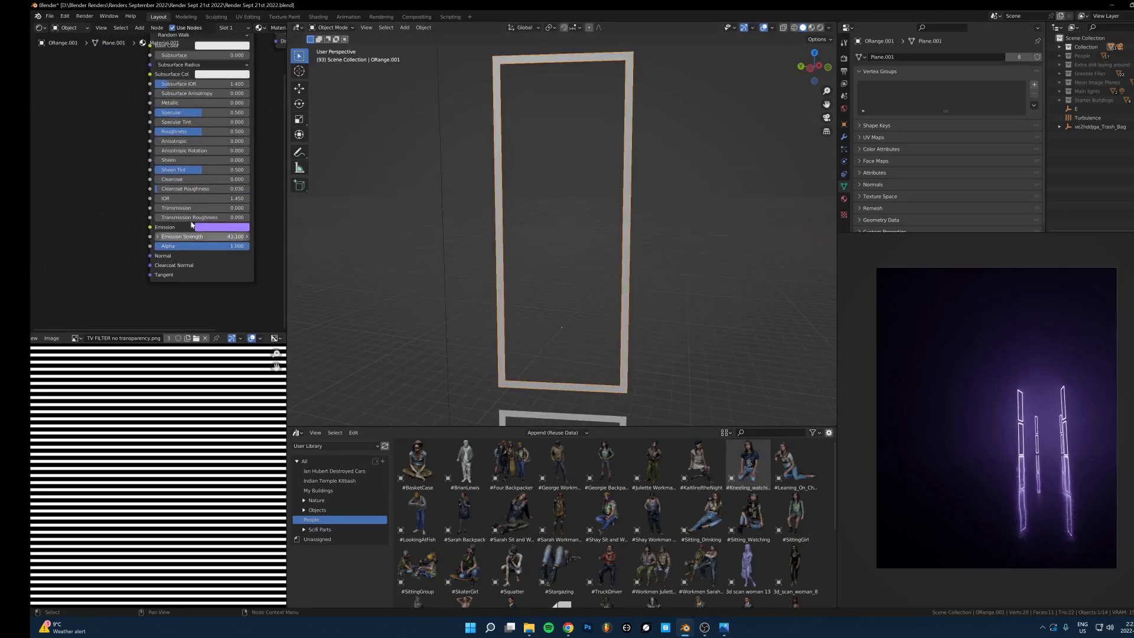
pyautogui.moveTo(167, 163); pyautogui.dragTo(142, 209, button='middle')
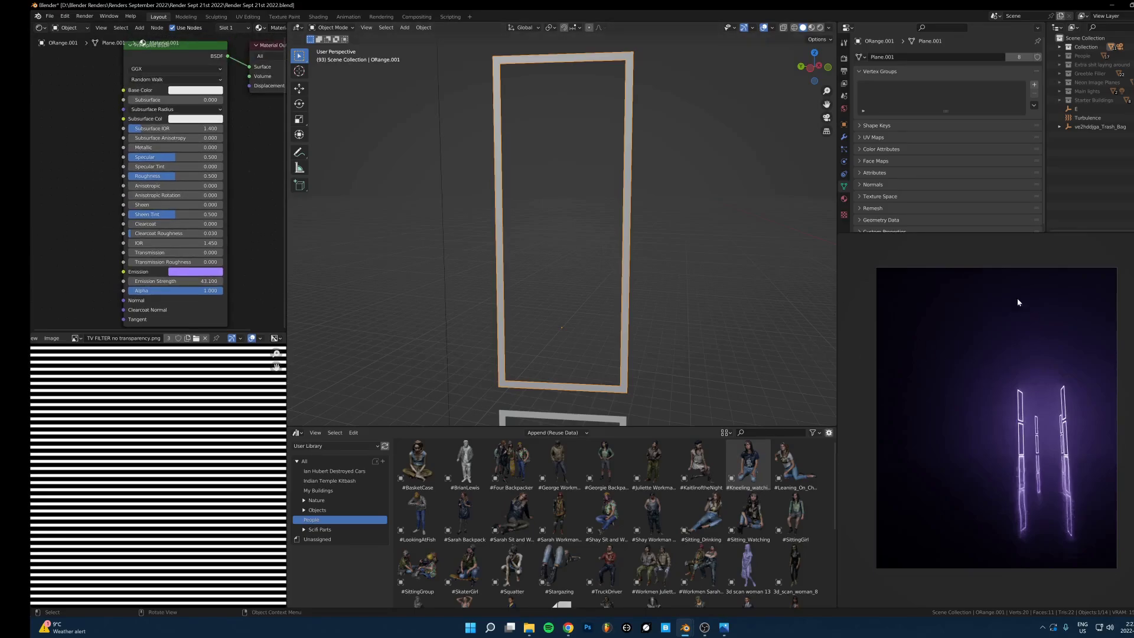
# Hide the volume scatter cube Cube.001 and compare the neon reflections on the wet ground with the finished render
pyautogui.scroll(-13, 650, 299)
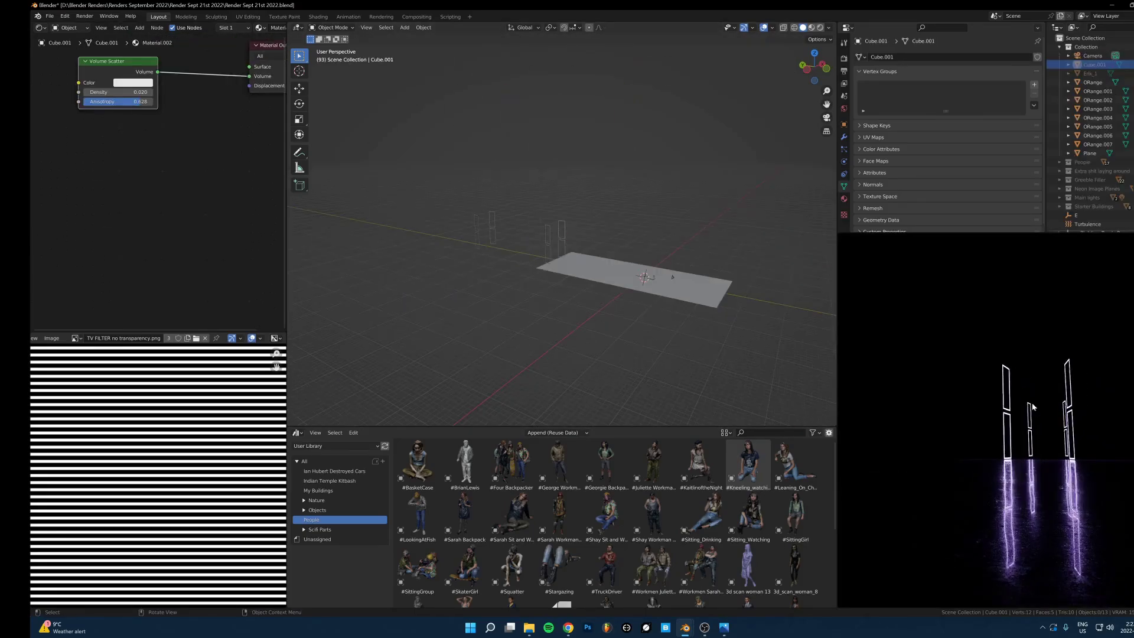
pyautogui.keyDown('shift'); pyautogui.moveTo(1054, 464); pyautogui.dragTo(1046, 377, button='middle'); pyautogui.keyUp('shift')
pyautogui.scroll(3, 1009, 430)
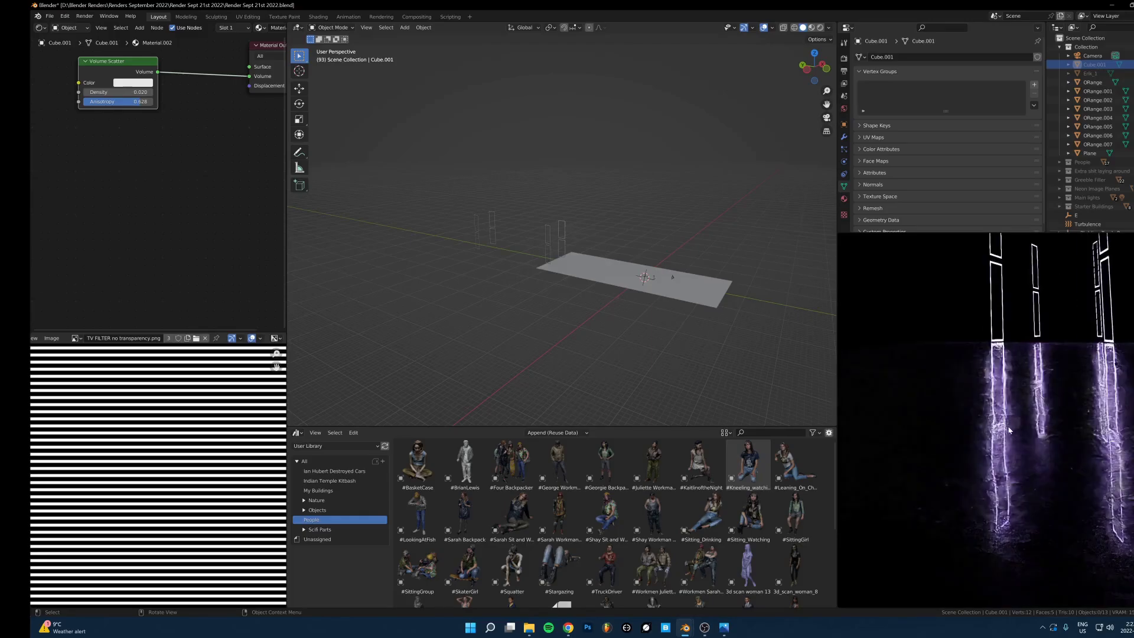
pyautogui.click(726, 629)
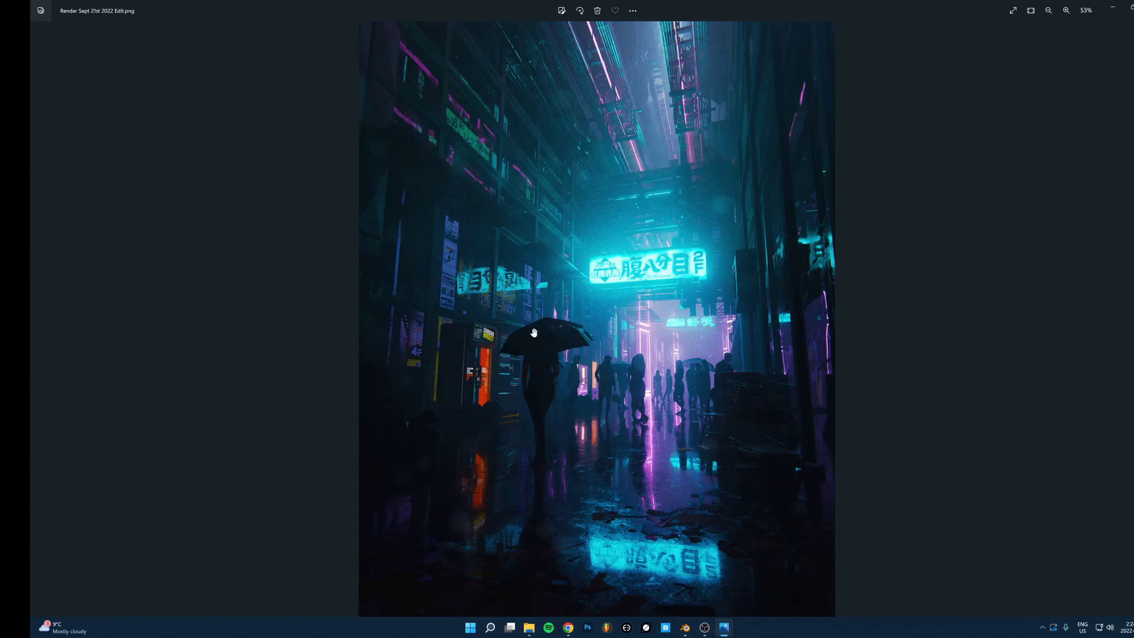
pyautogui.click(724, 628)
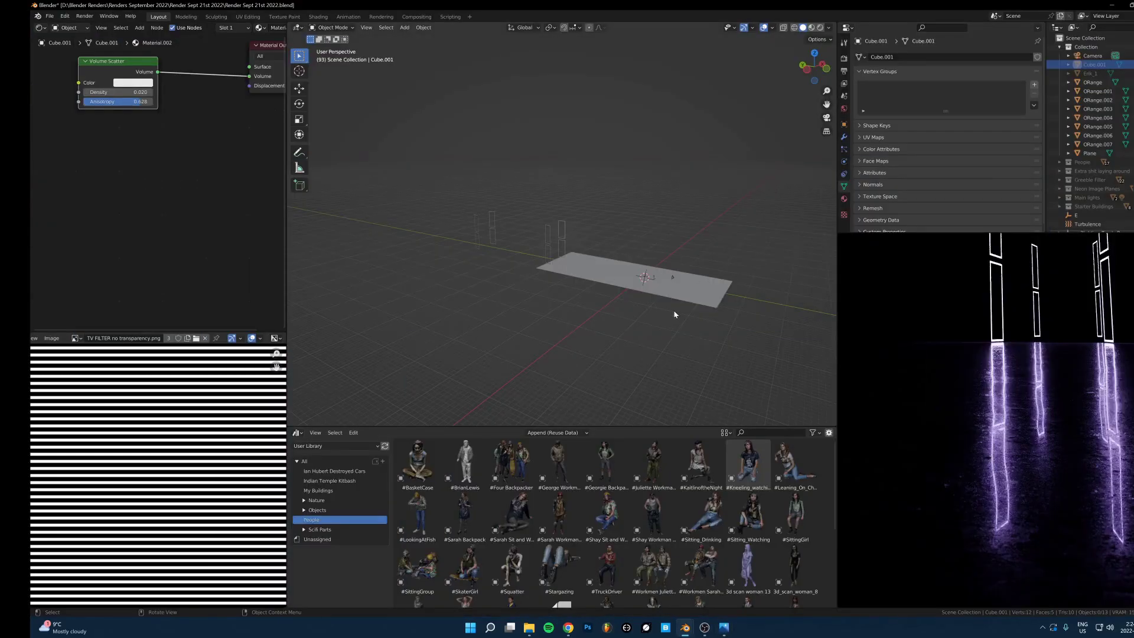
# Select the ground plane and inspect its mesh in Edit Mode, returning to Object Mode
pyautogui.click(685, 297)
pyautogui.moveTo(716, 347); pyautogui.dragTo(676, 316, button='middle')
pyautogui.press('Tab')
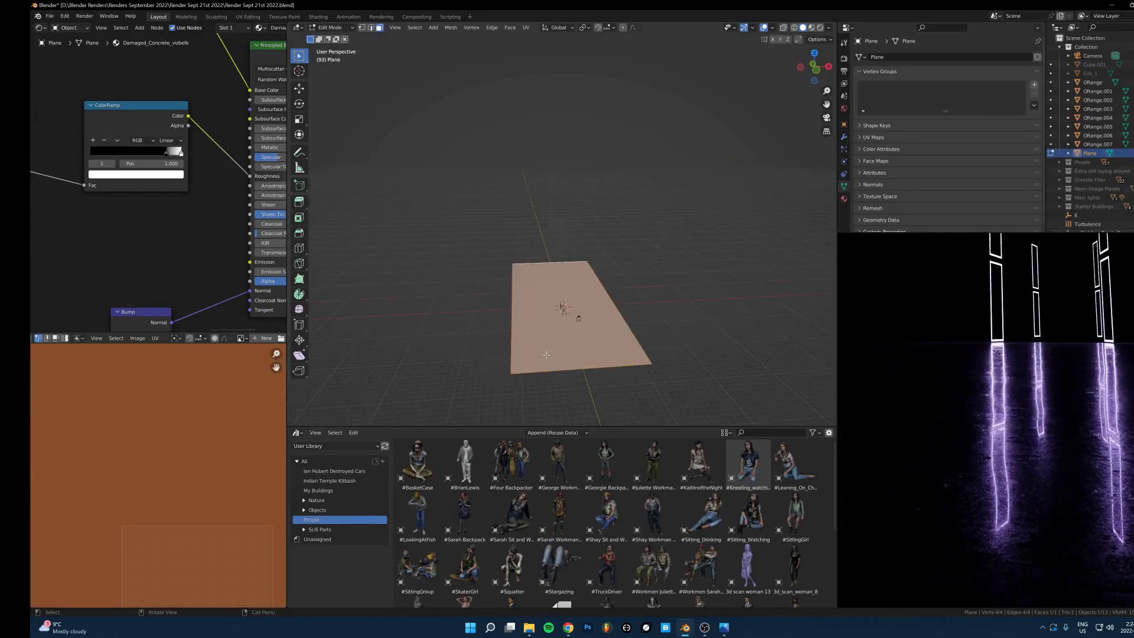
pyautogui.moveTo(658, 378); pyautogui.dragTo(667, 266, button='middle')
pyautogui.press('Tab')
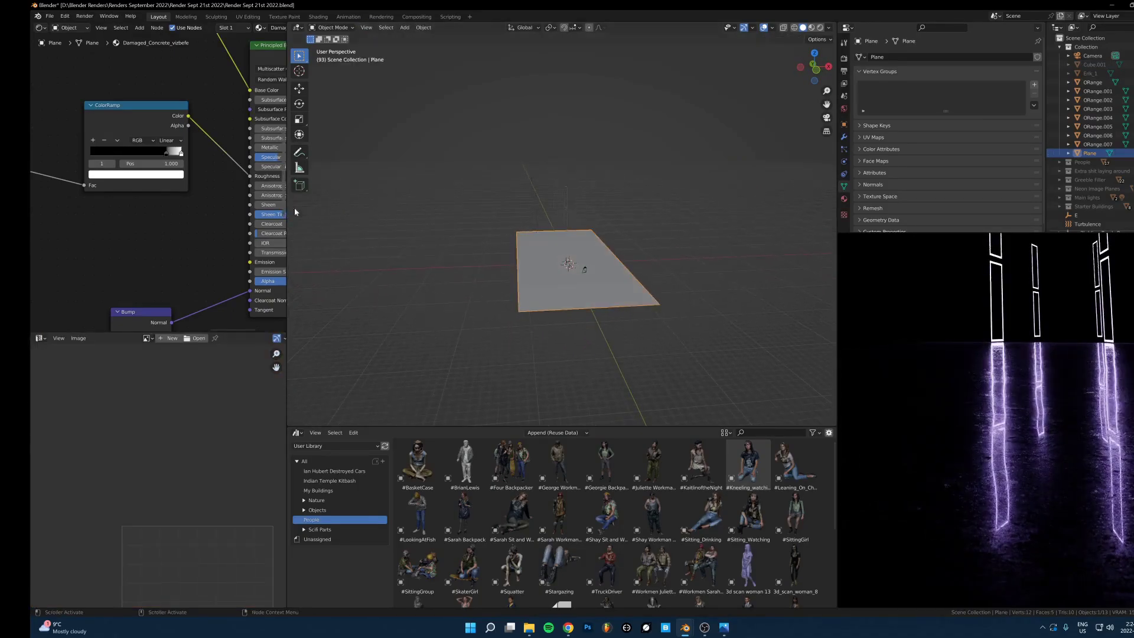
# Enlarge the shader editor in both directions so the whole Damaged_Concrete node tree of the ground plane fits
pyautogui.moveTo(286, 250); pyautogui.dragTo(551, 254)
pyautogui.scroll(-3, 367, 313)
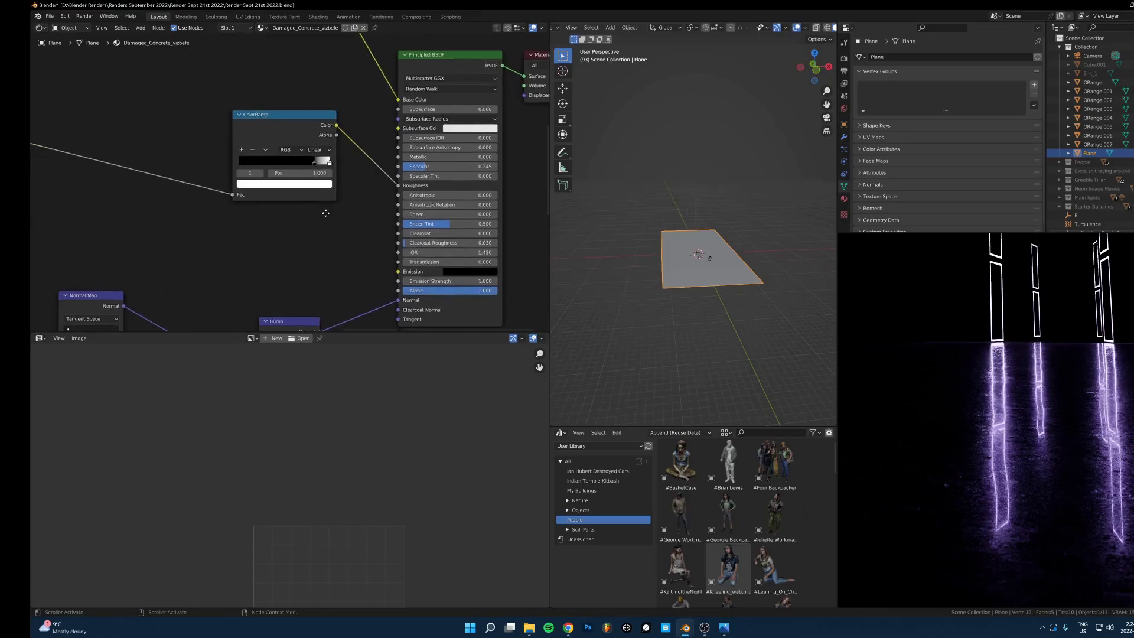
pyautogui.moveTo(383, 331); pyautogui.dragTo(378, 446)
pyautogui.scroll(-3, 280, 271)
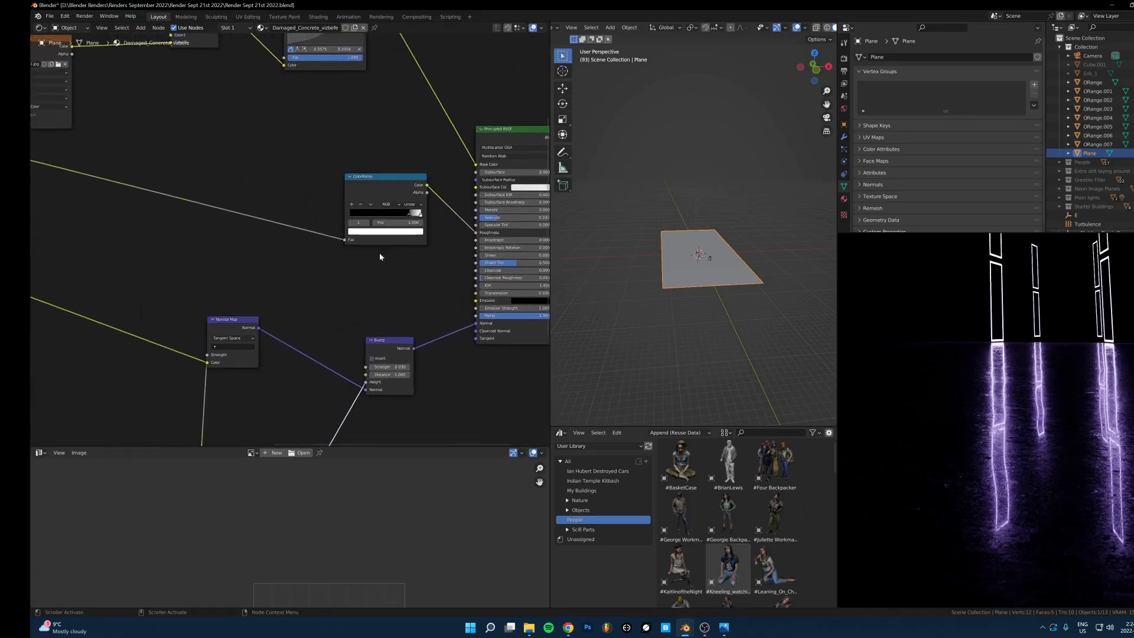
pyautogui.scroll(-2, 331, 266)
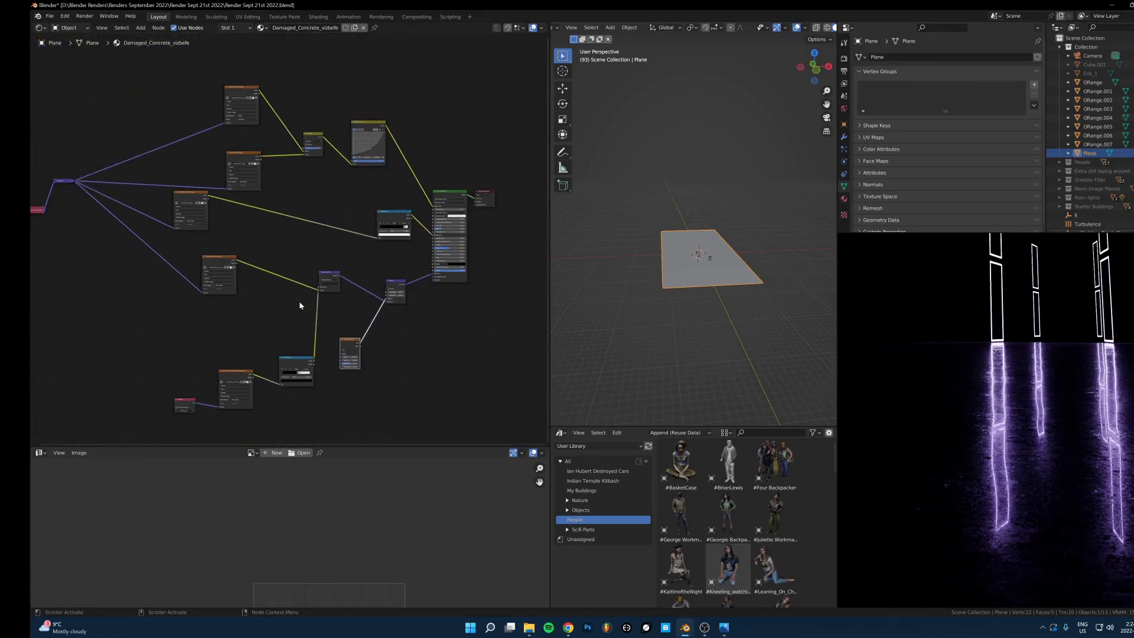
pyautogui.scroll(2, 300, 305)
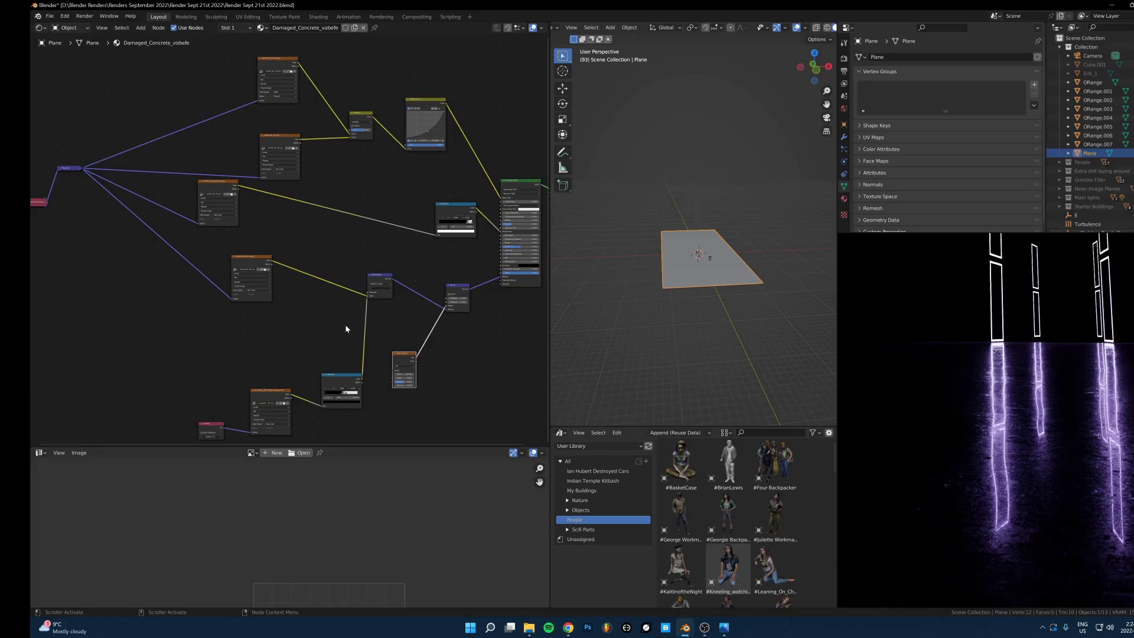
pyautogui.scroll(-1, 277, 224)
# Highlight the main concrete texture nodes as a group and examine the AO and Roughness image textures and the Multiply node
pyautogui.moveTo(189, 94); pyautogui.dragTo(421, 290)
pyautogui.press('g')
pyautogui.rightClick(393, 243)
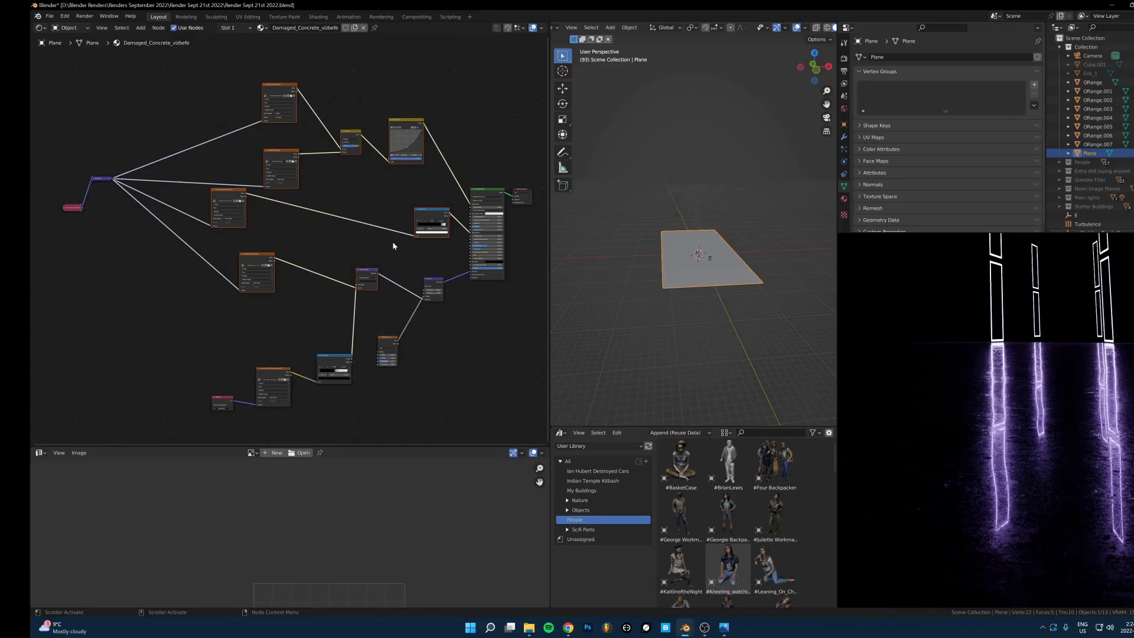
pyautogui.scroll(5, 311, 225)
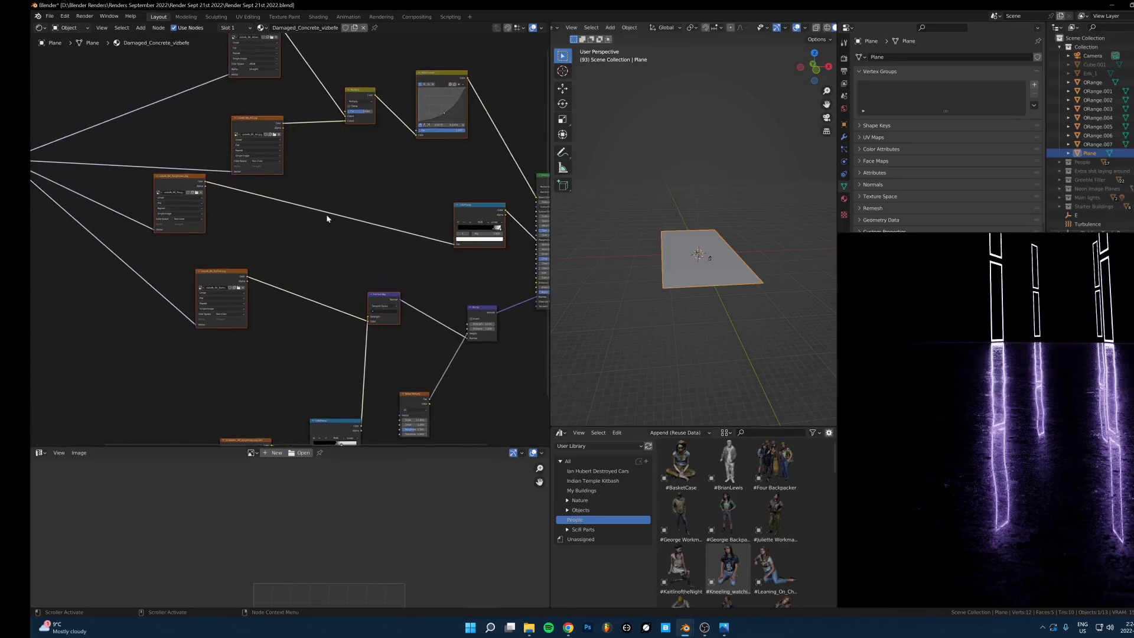
pyautogui.scroll(2, 291, 179)
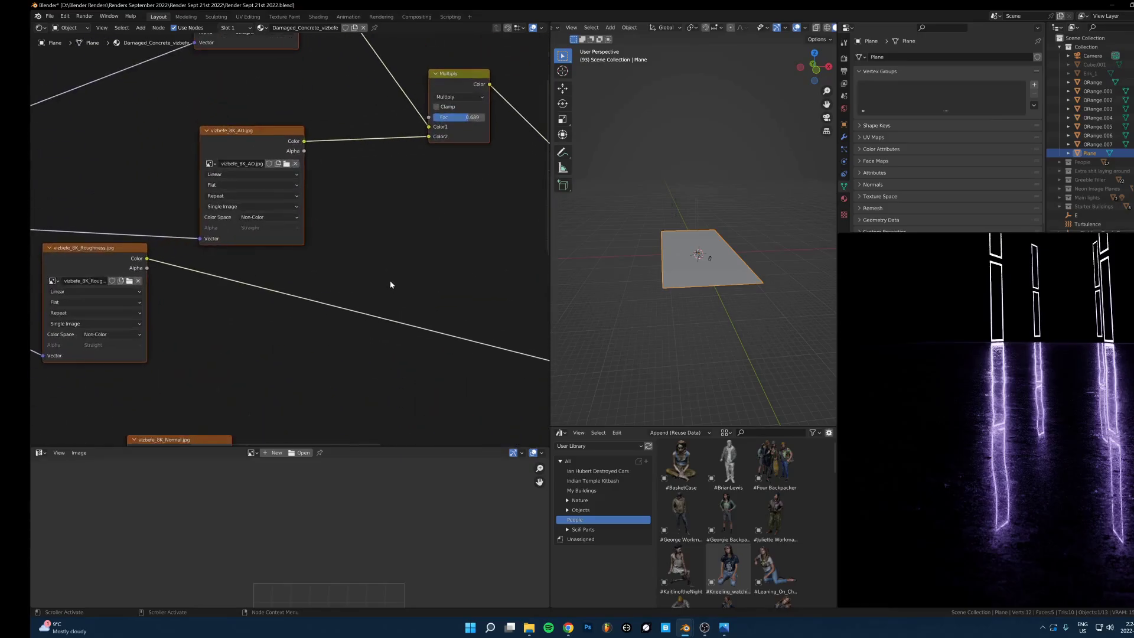
pyautogui.click(375, 225)
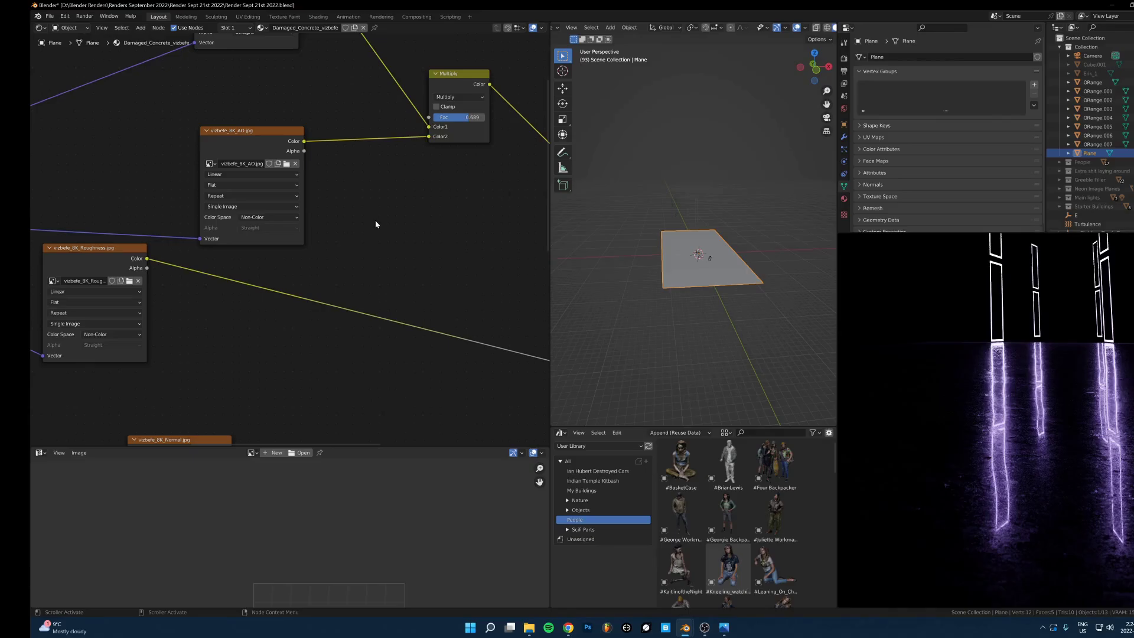
# Examine the RGB Curves, ColorRamp, Normal Map and Bump nodes feeding the ground material's Principled BSDF
pyautogui.scroll(-4, 366, 203)
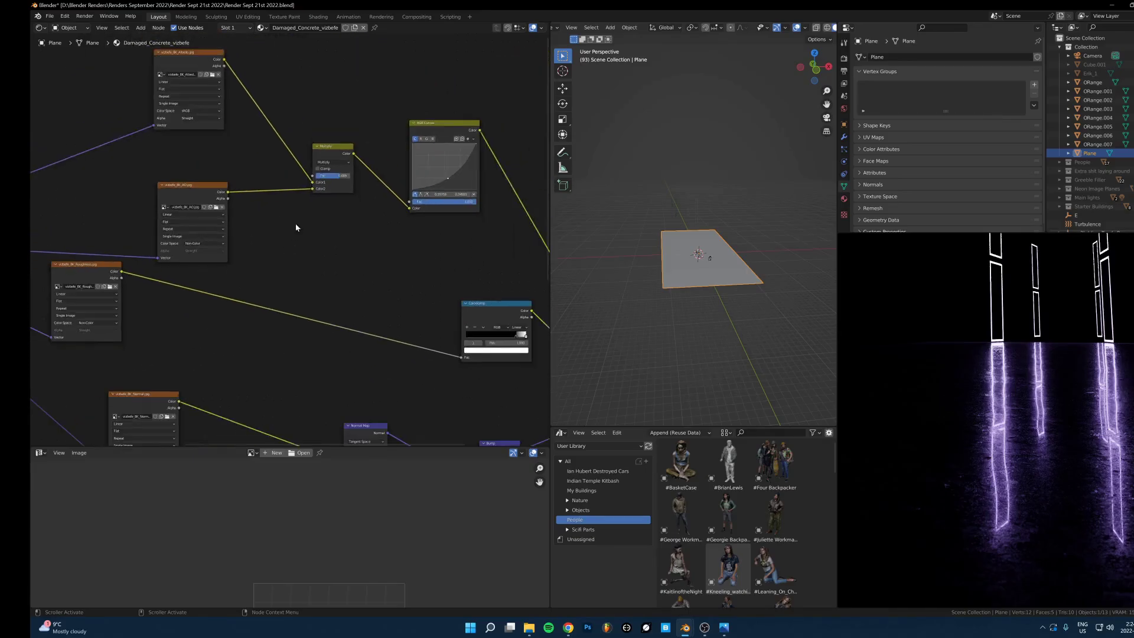
pyautogui.scroll(3, 289, 244)
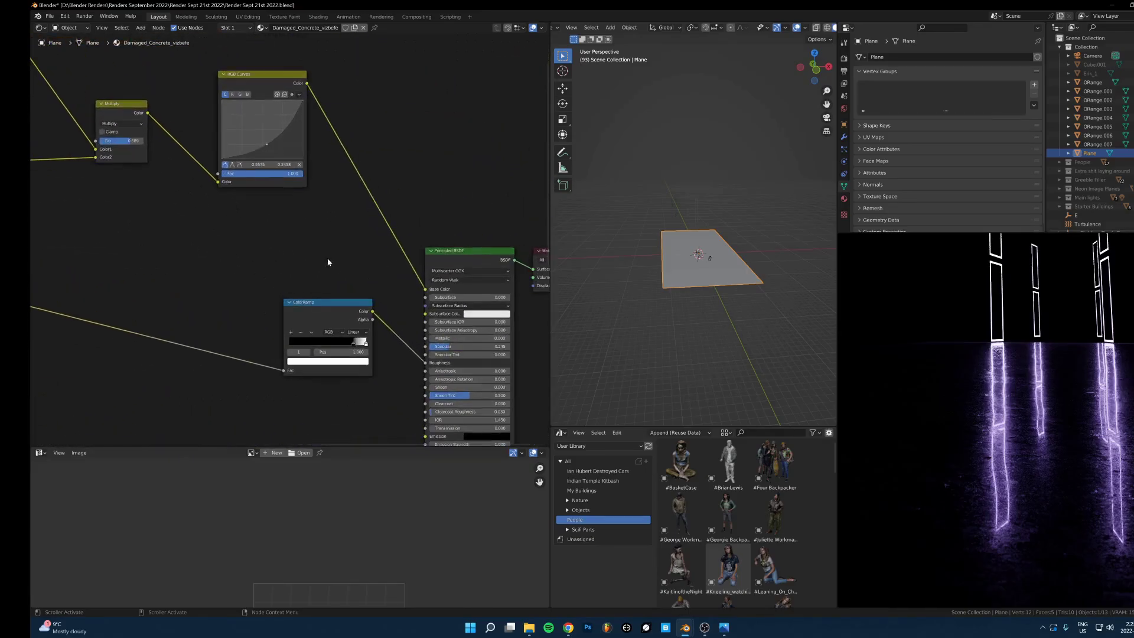
pyautogui.moveTo(302, 219); pyautogui.dragTo(418, 208, button='middle')
pyautogui.scroll(-8, 307, 257)
pyautogui.moveTo(305, 307); pyautogui.dragTo(331, 257, button='middle')
pyautogui.scroll(-1, 319, 272)
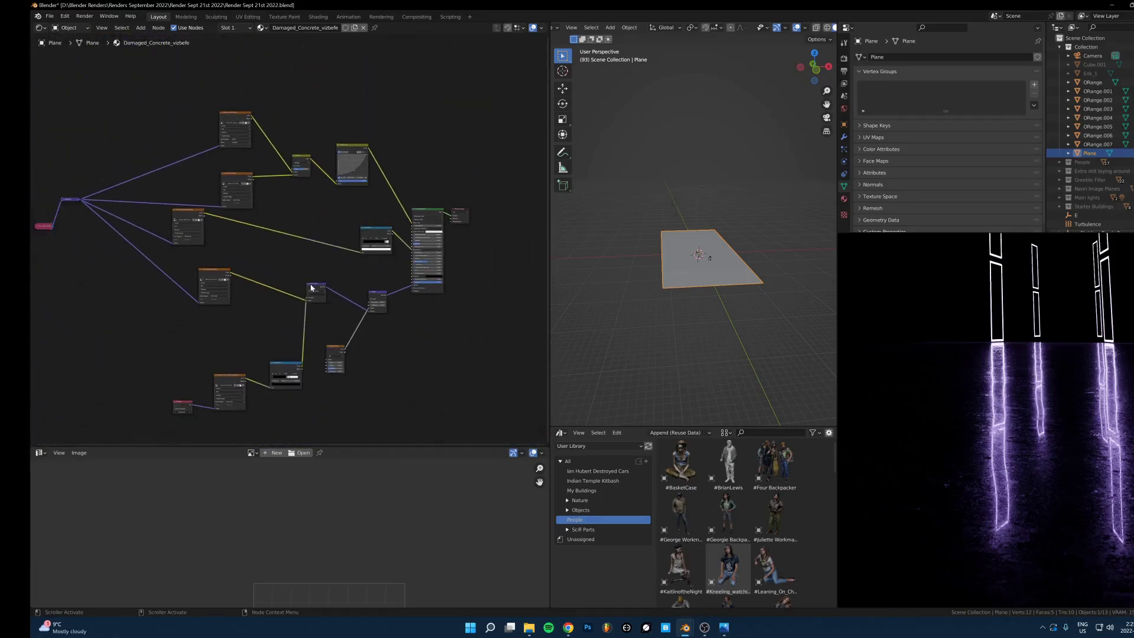
pyautogui.scroll(4, 310, 284)
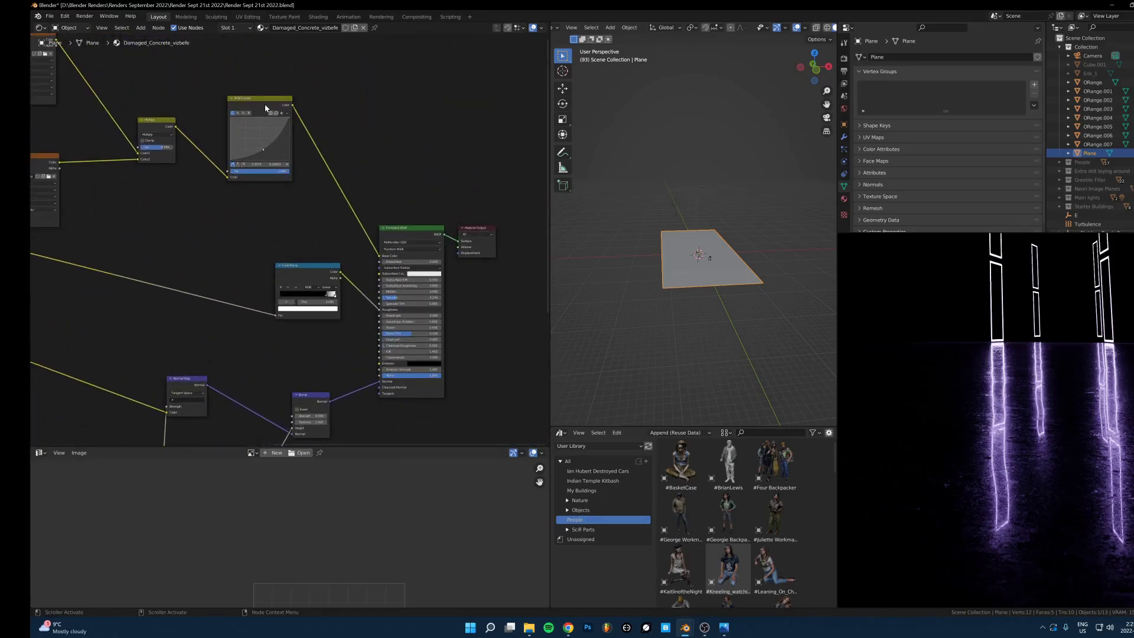
pyautogui.scroll(2, 321, 285)
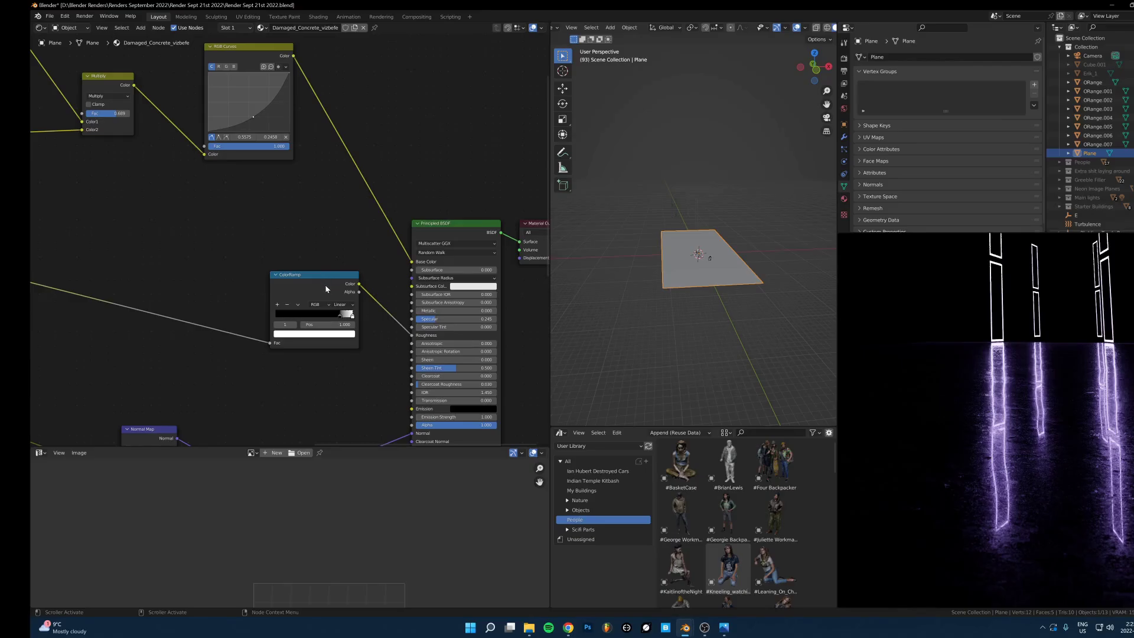
# Reposition the ColorRamp and Roughness image texture nodes, and preview the roughness texture alone on the ground plane
pyautogui.moveTo(323, 285); pyautogui.dragTo(274, 294)
pyautogui.moveTo(77, 298); pyautogui.dragTo(299, 268, button='middle')
pyautogui.scroll(-8, 299, 268)
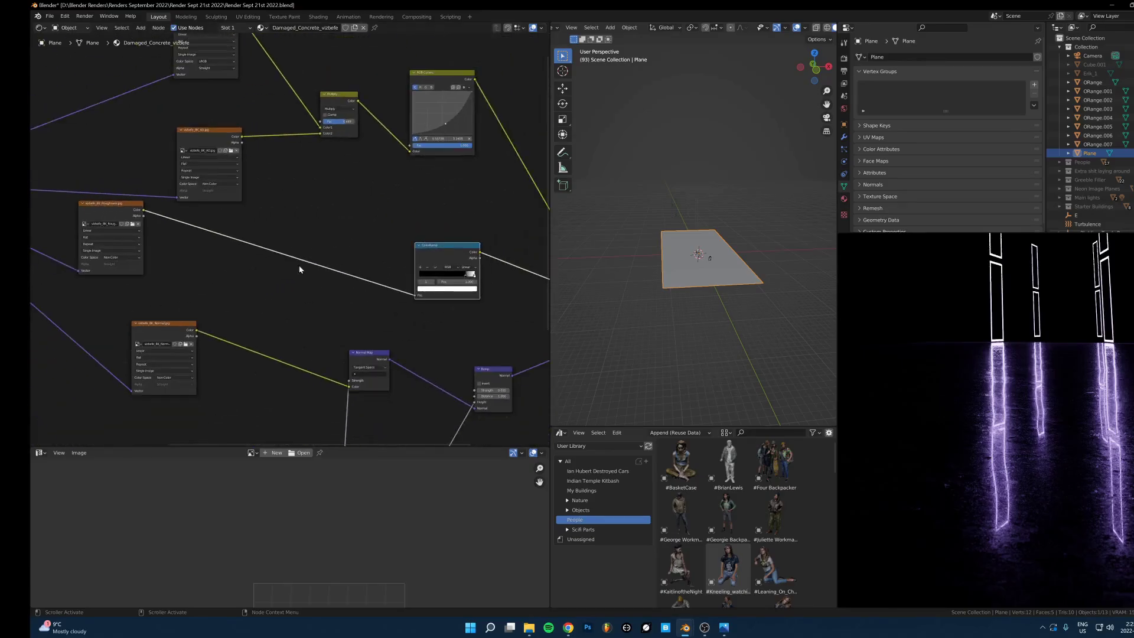
pyautogui.click(171, 223)
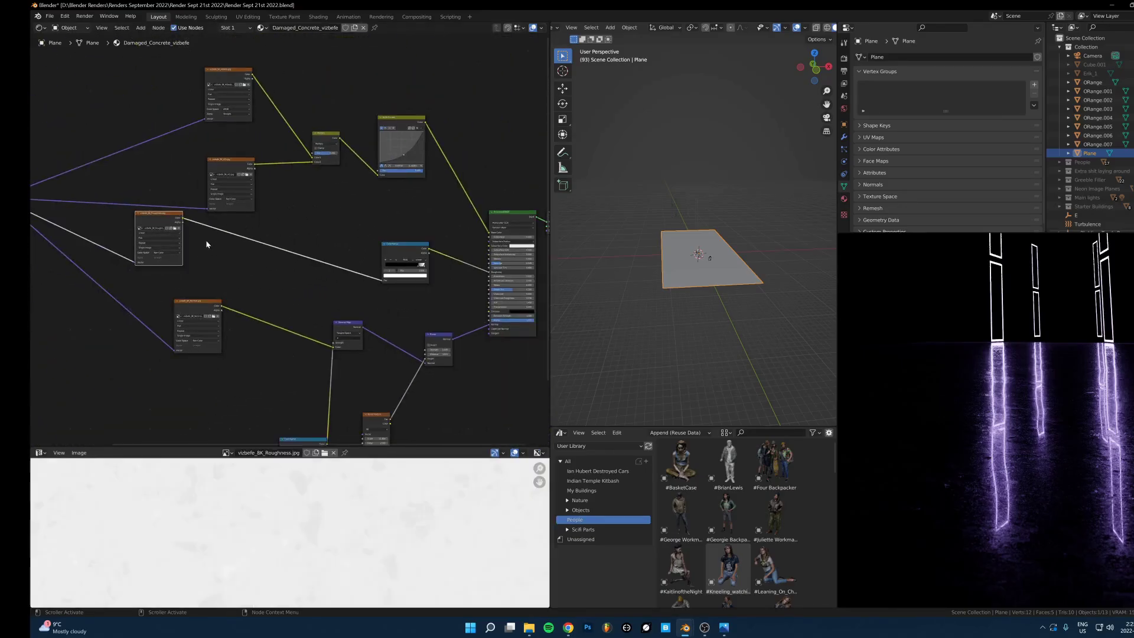
pyautogui.press('g')
pyautogui.click(313, 250)
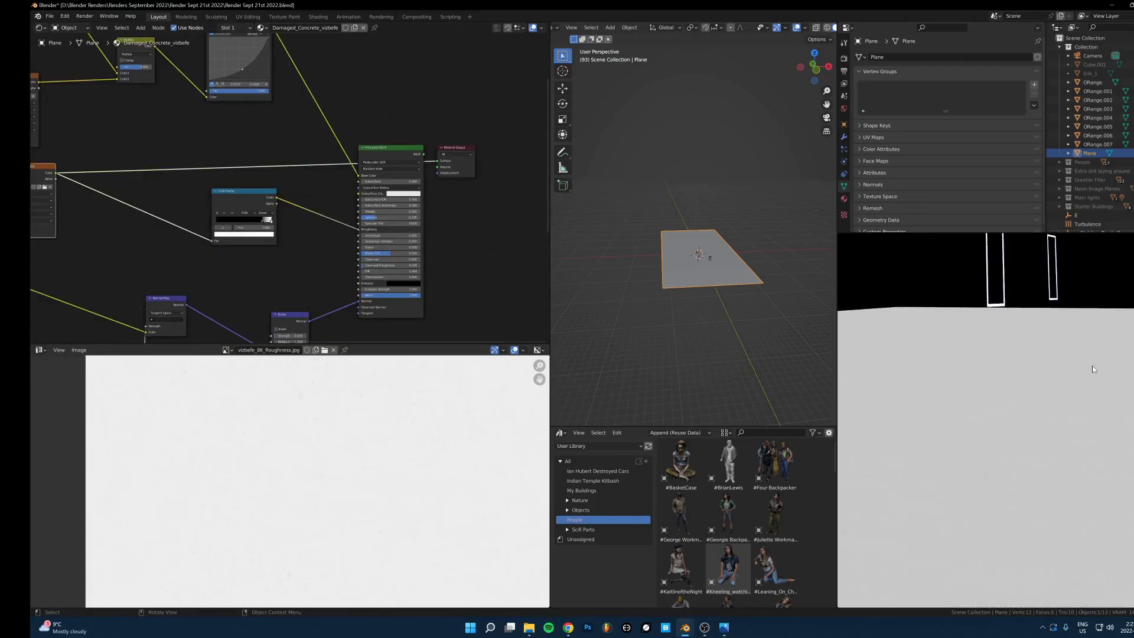
pyautogui.scroll(2, 332, 484)
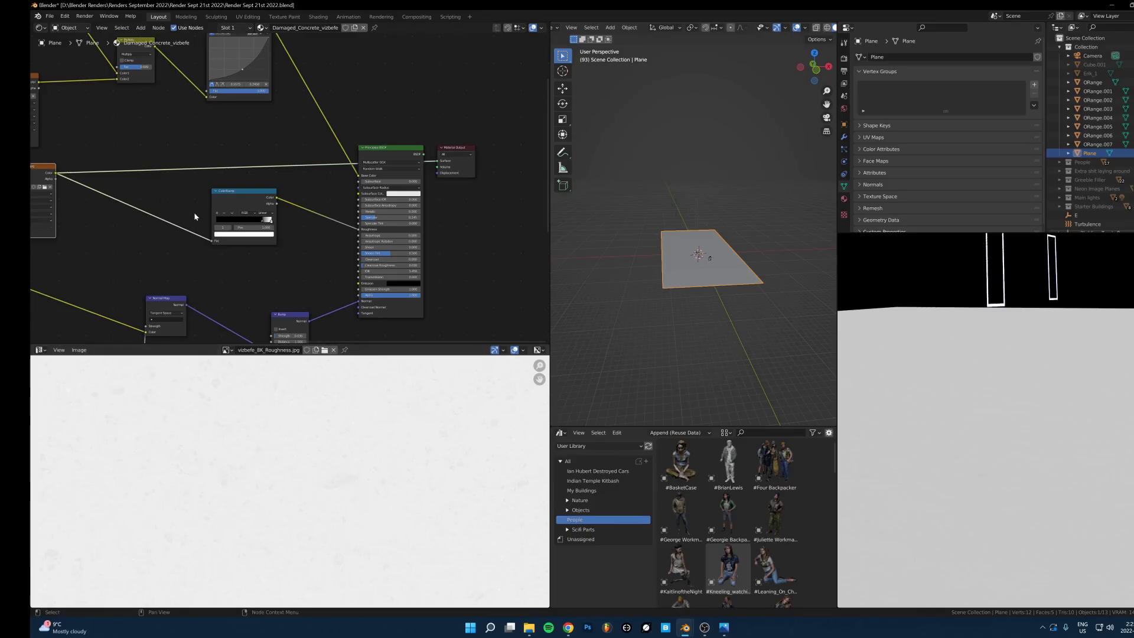
# Preview the ColorRamp output on the ground plane and move the ramp's black stop to position 0.842
pyautogui.keyDown('ctrl'); pyautogui.keyDown('shift'); pyautogui.click(252, 200); pyautogui.keyUp('shift'); pyautogui.keyUp('ctrl')
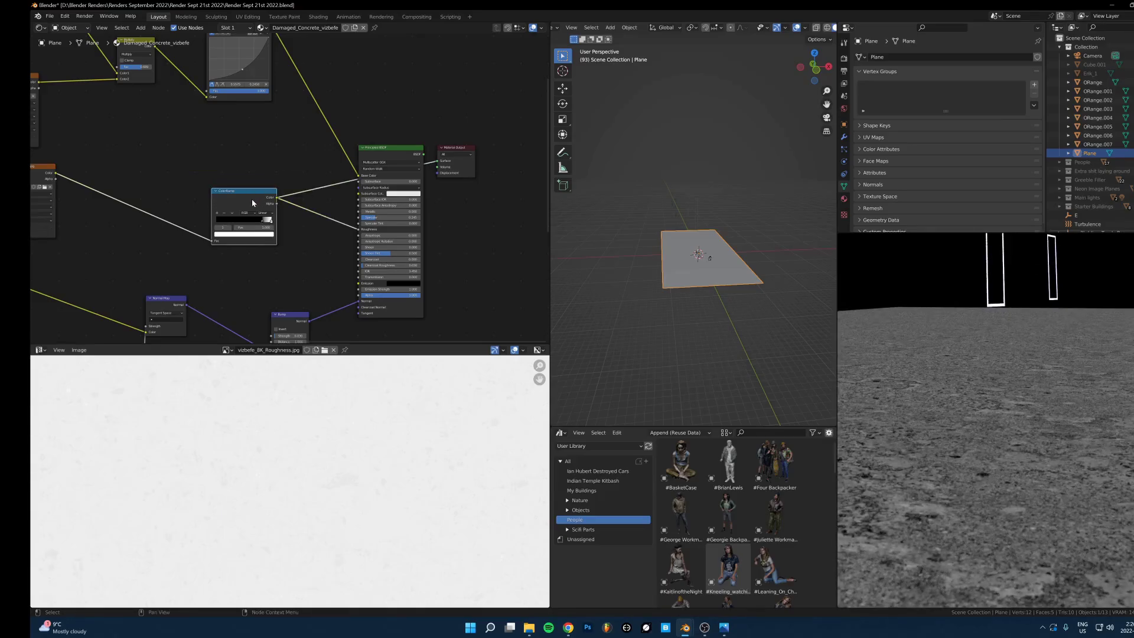
pyautogui.scroll(3, 252, 203)
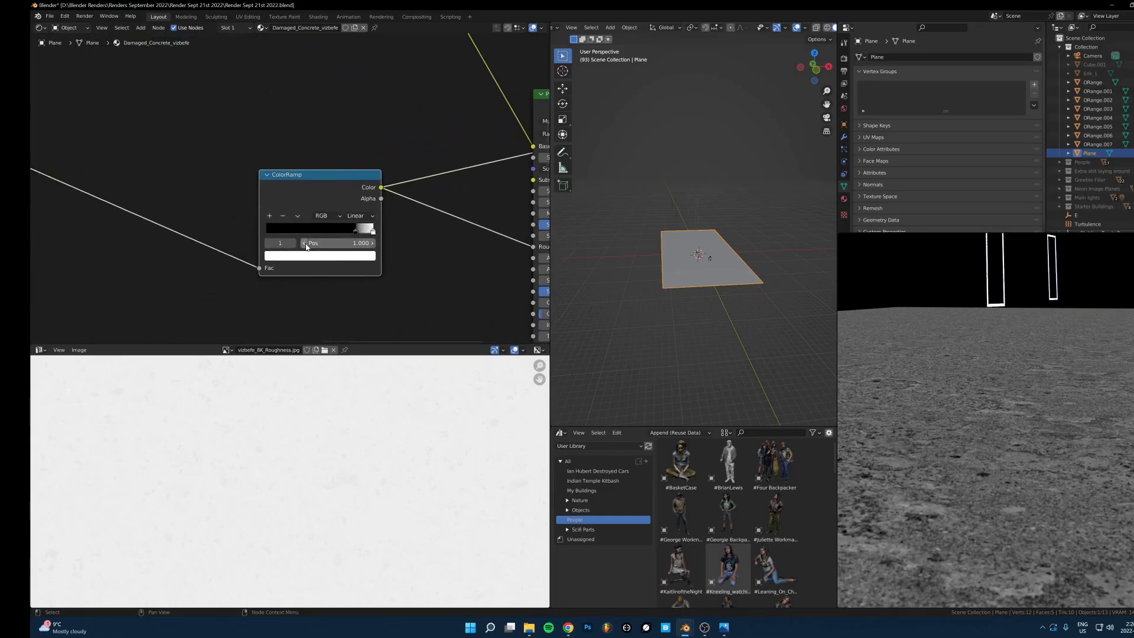
pyautogui.scroll(1, 307, 247)
pyautogui.moveTo(371, 242)
pyautogui.mouseDown()
pyautogui.moveTo(263, 244)
pyautogui.moveTo(365, 251)
pyautogui.mouseUp()
pyautogui.scroll(-3, 379, 169)
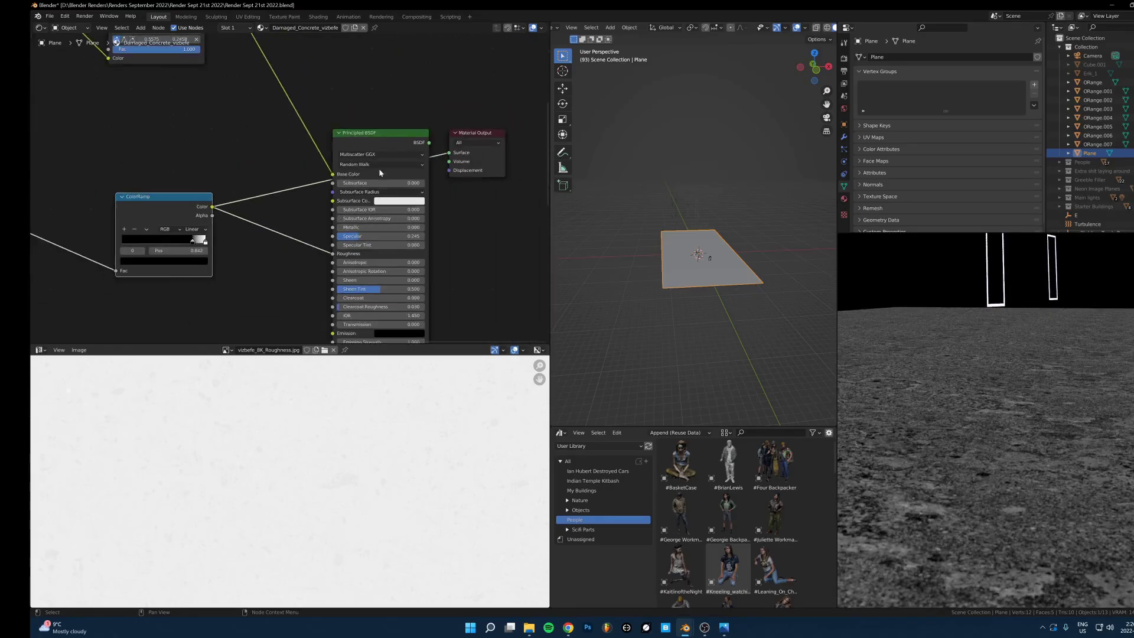
# Reconnect the Principled BSDF to the material output and shift the ColorRamp's black stop to position 0.845
pyautogui.keyDown('ctrl'); pyautogui.keyDown('shift'); pyautogui.click(394, 139); pyautogui.keyUp('shift'); pyautogui.keyUp('ctrl')
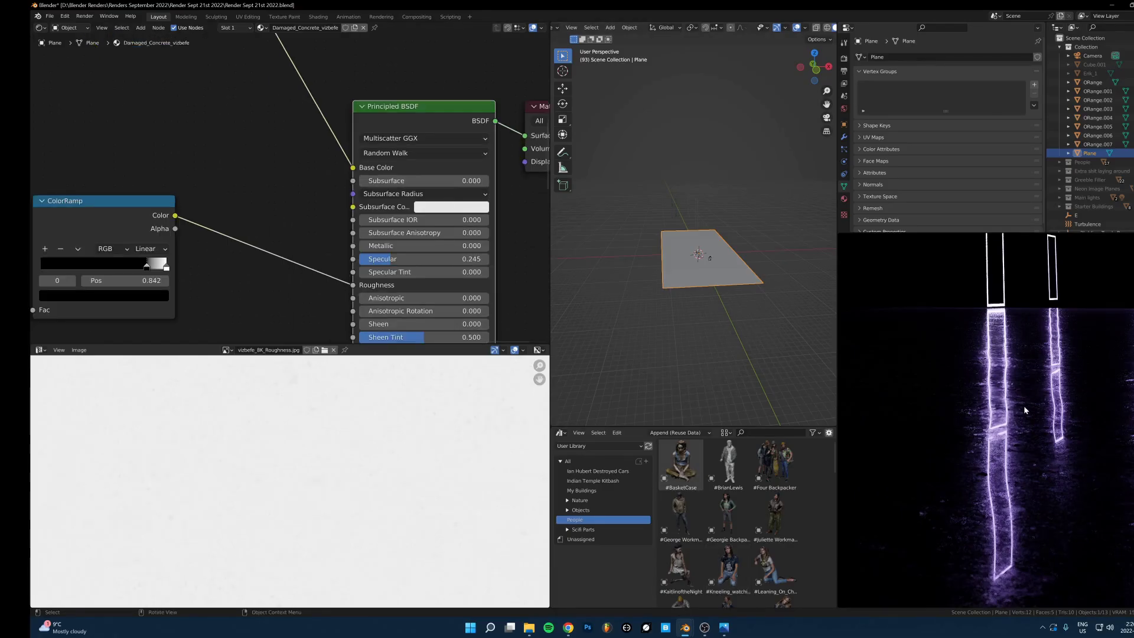
pyautogui.scroll(3, 1061, 448)
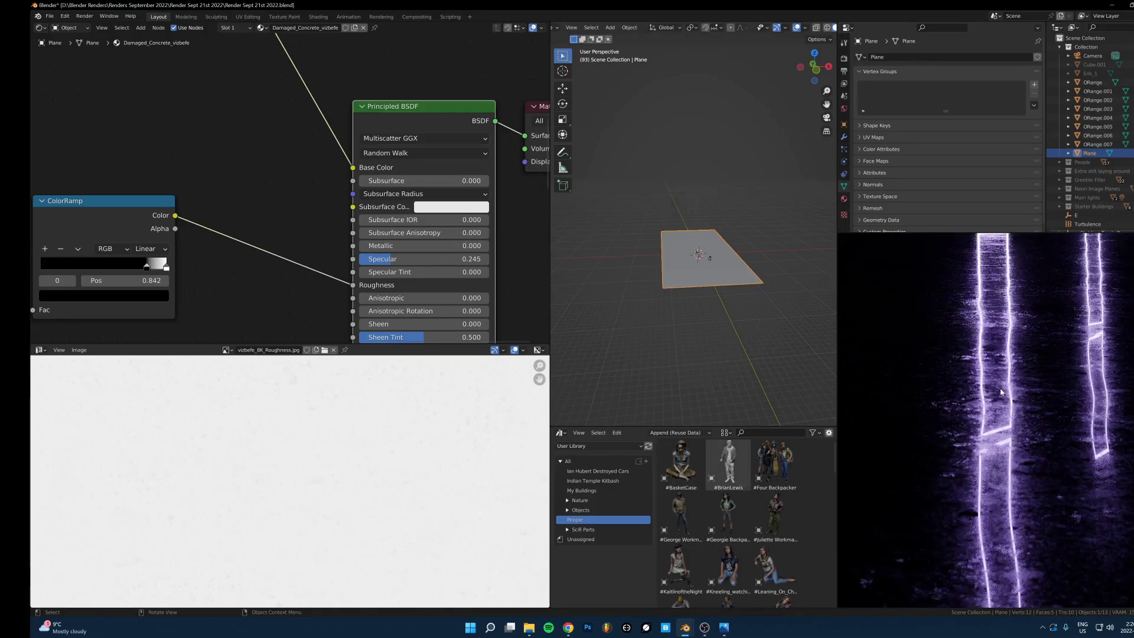
pyautogui.moveTo(146, 266)
pyautogui.mouseDown()
pyautogui.moveTo(47, 281)
pyautogui.moveTo(112, 269)
pyautogui.moveTo(147, 277)
pyautogui.mouseUp()
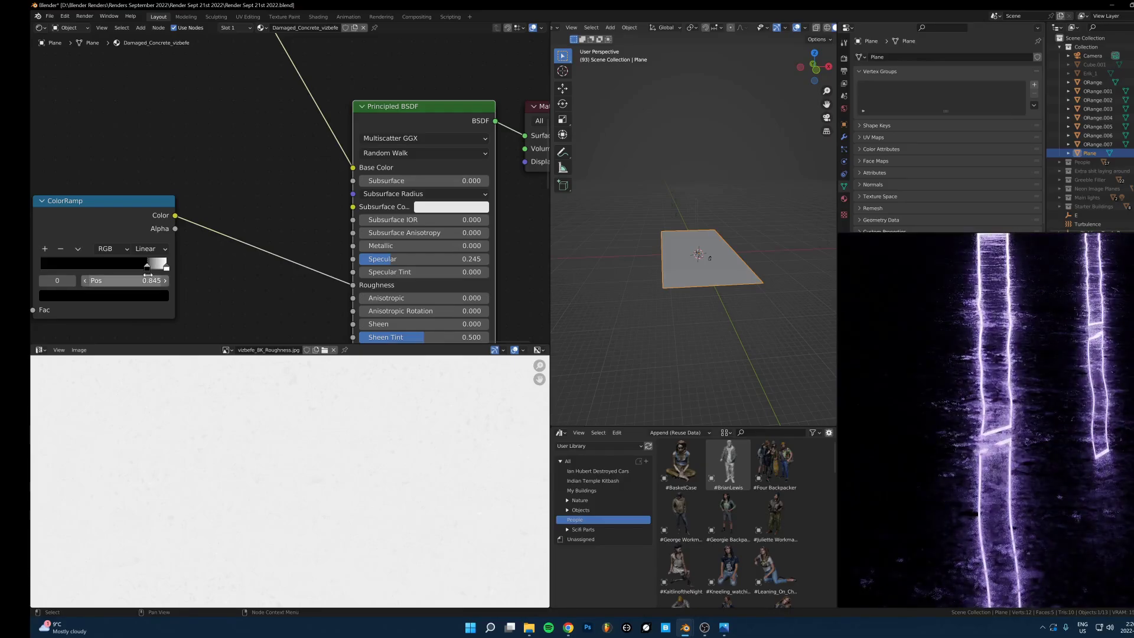
pyautogui.scroll(-3, 246, 207)
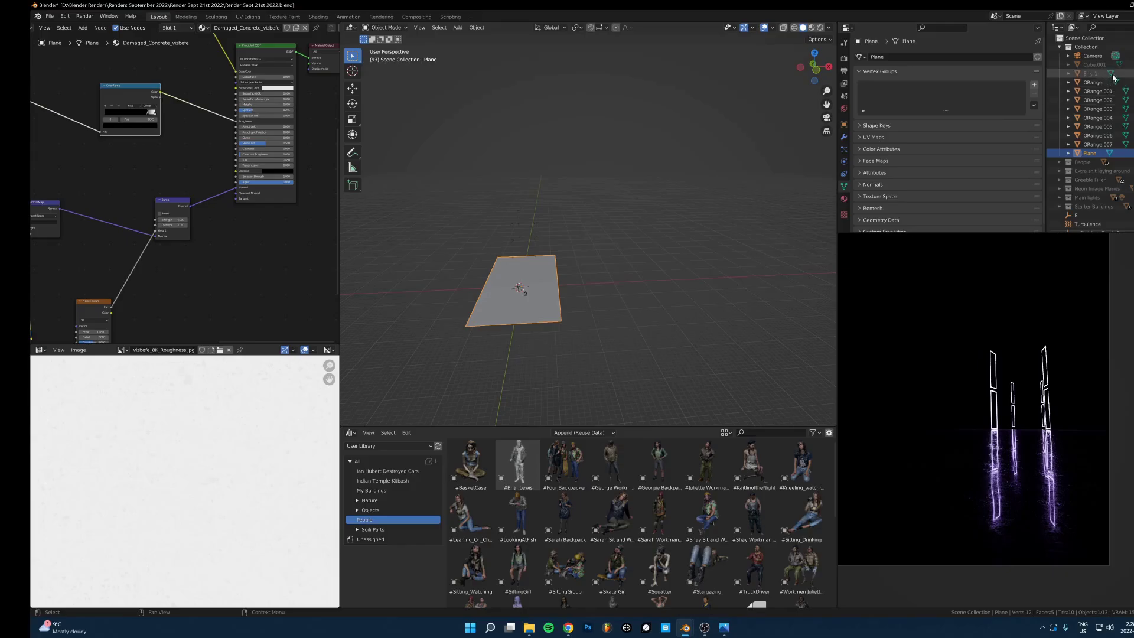
# Unhide the Cube.001 volume box that encloses the ground plane and select it
pyautogui.click(1133, 64)
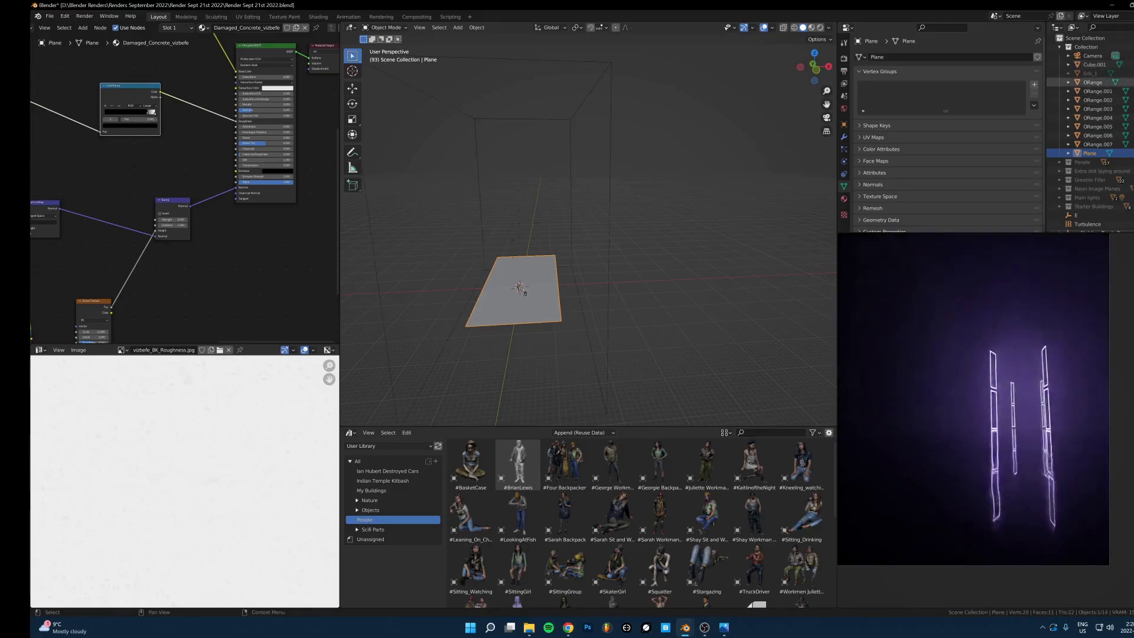
pyautogui.click(608, 208)
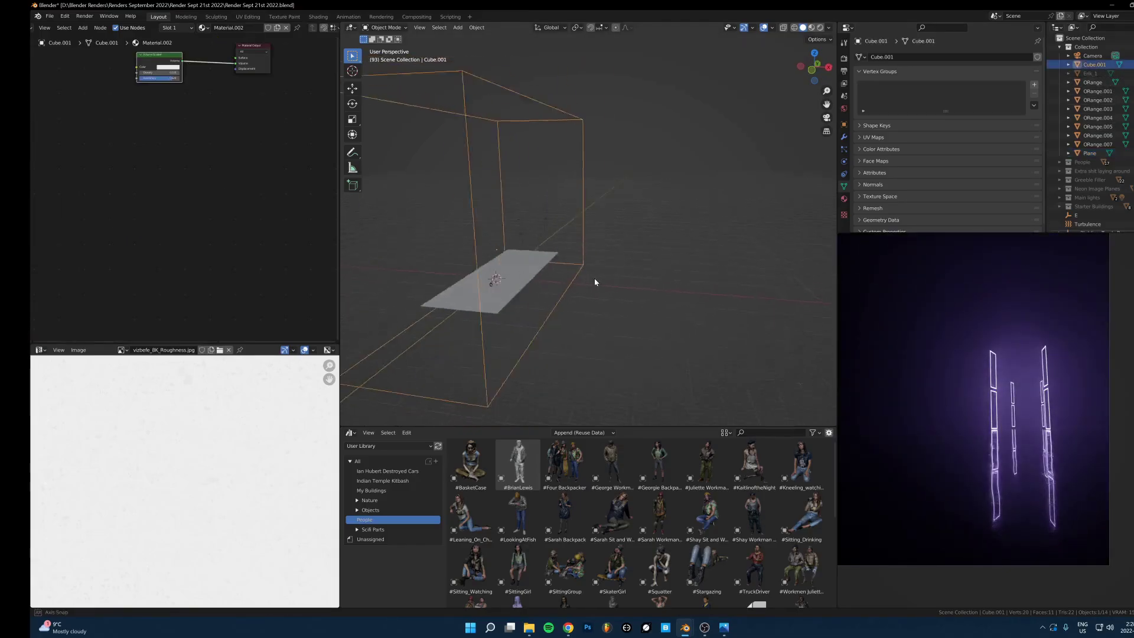
pyautogui.scroll(-3, 594, 260)
# Set the volume cube's viewport display to Textured in its object properties
pyautogui.click(843, 124)
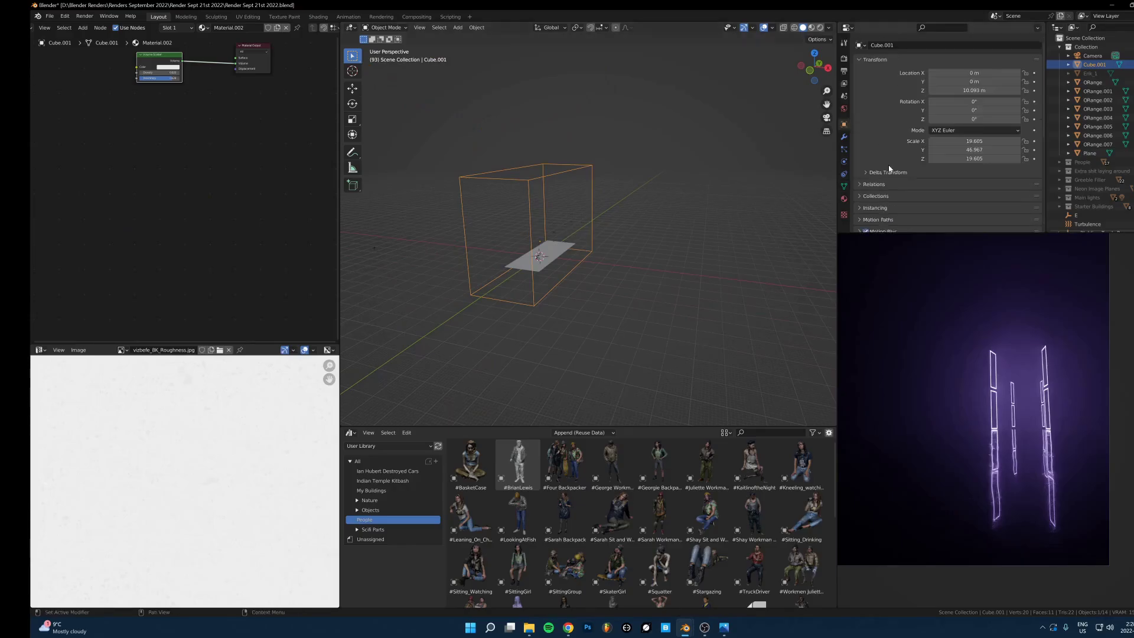
pyautogui.scroll(-5, 922, 148)
pyautogui.click(882, 96)
pyautogui.click(979, 189)
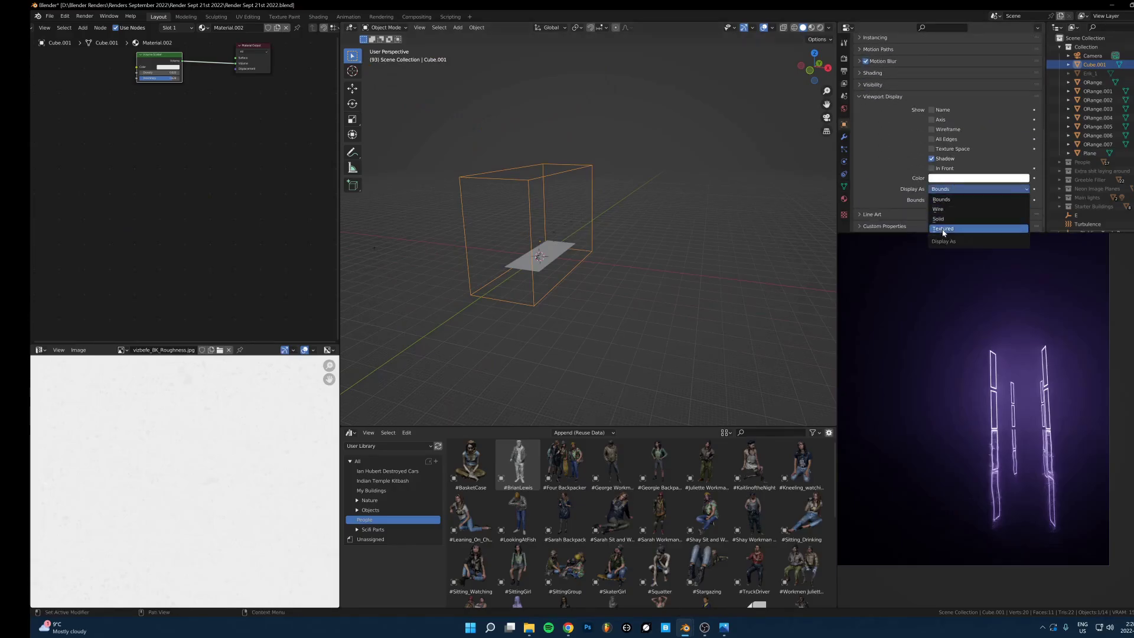
pyautogui.click(943, 229)
pyautogui.scroll(5, 591, 260)
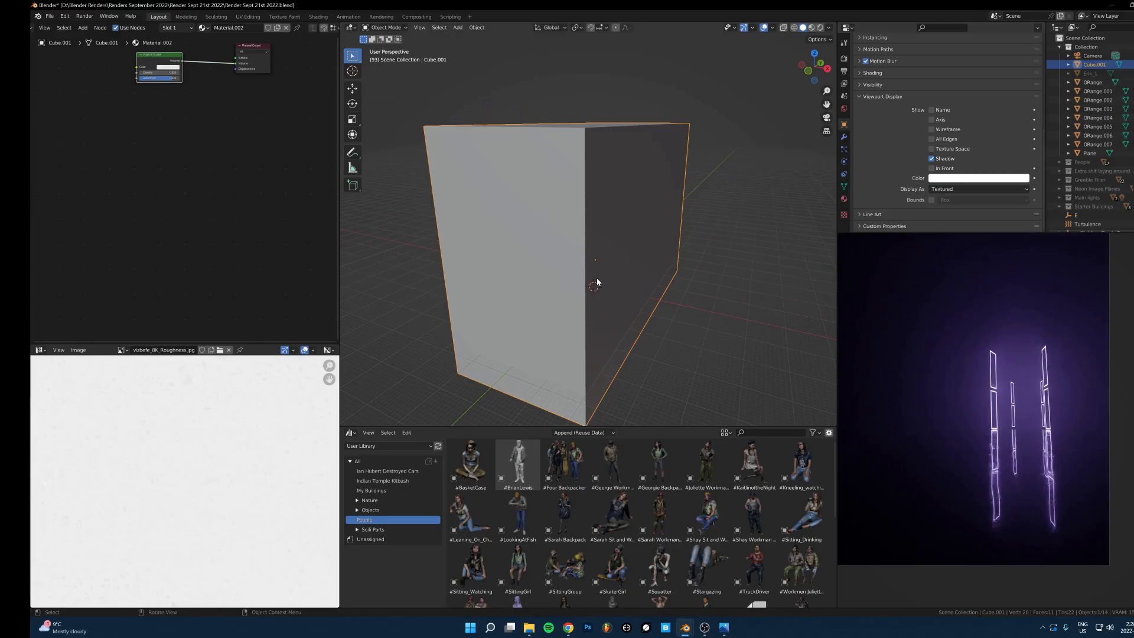
# Inspect the volume cube's Volume Scatter material, delete the cube and undo the deletion
pyautogui.moveTo(251, 159); pyautogui.dragTo(248, 261, button='middle')
pyautogui.scroll(9, 184, 197)
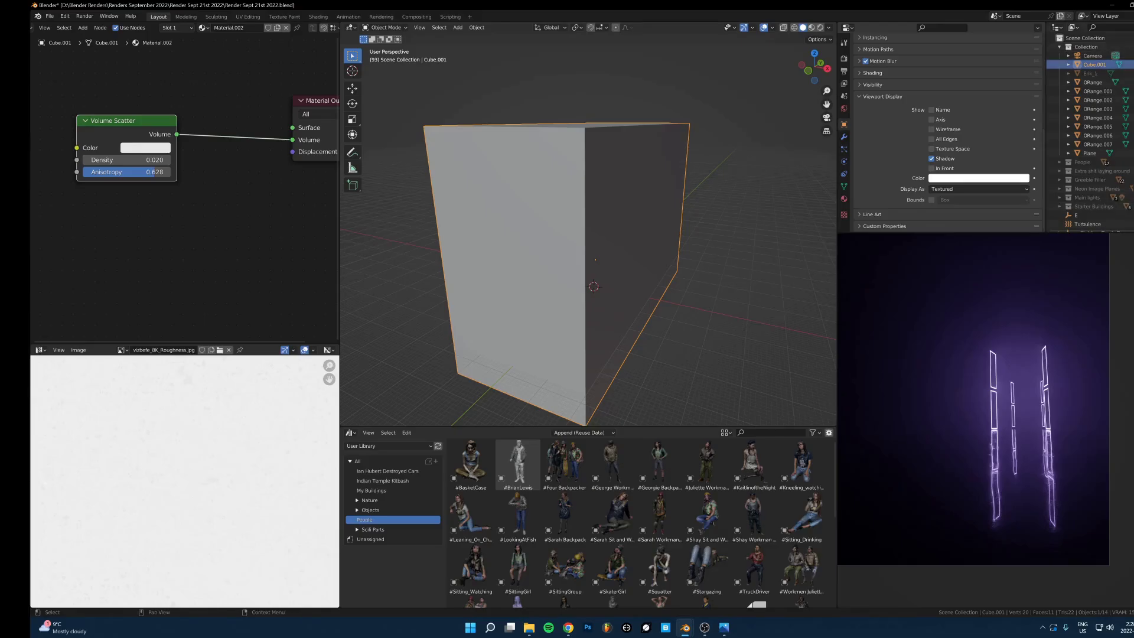
pyautogui.press('Delete')
pyautogui.hotkey('ctrl', 'z')
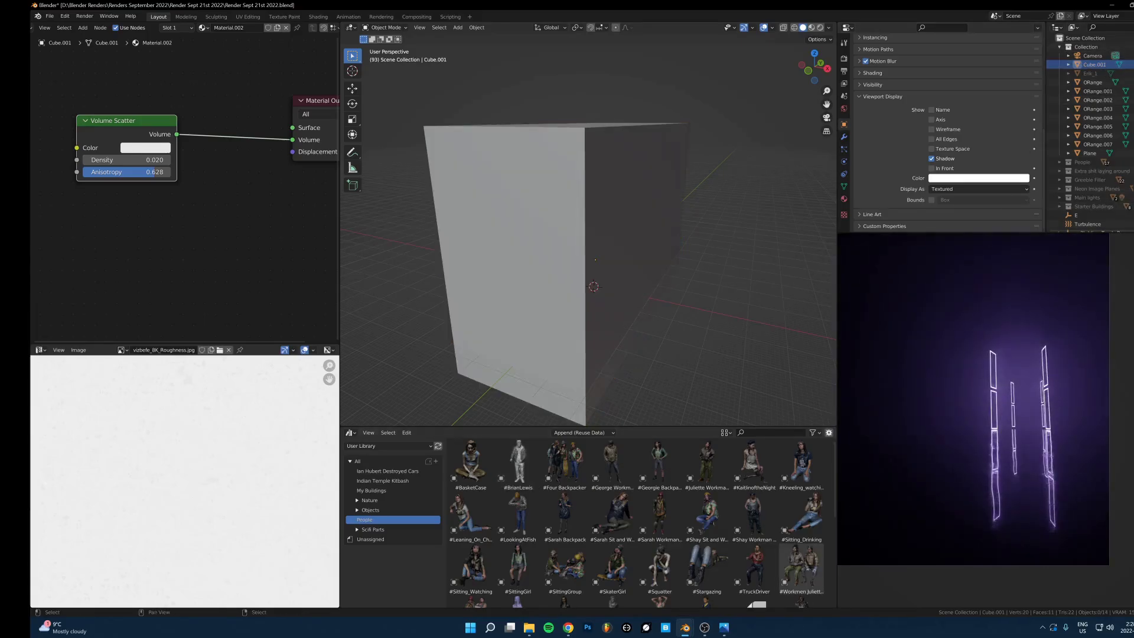
# Switch to the image viewer to examine the finished alley render, and return to Blender with the volume cube selected
pyautogui.click(724, 627)
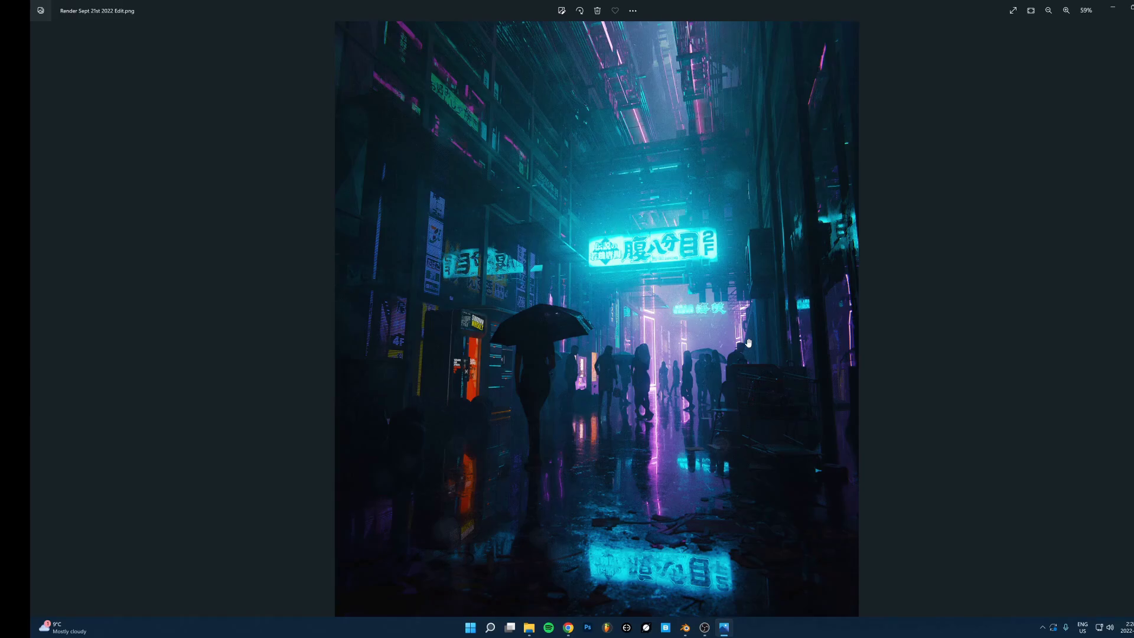
pyautogui.click(685, 628)
pyautogui.click(562, 210)
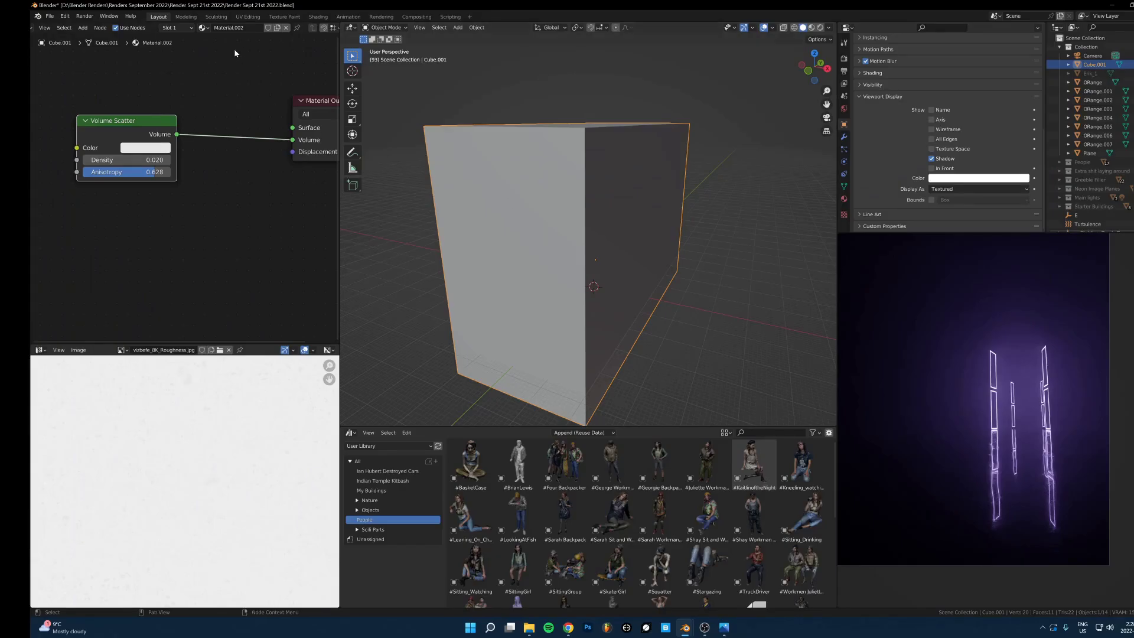
# Widen the shader editor around the Volume Scatter node and check its Density entry, confirming 0.02
pyautogui.scroll(2, 233, 164)
pyautogui.scroll(-2, 111, 168)
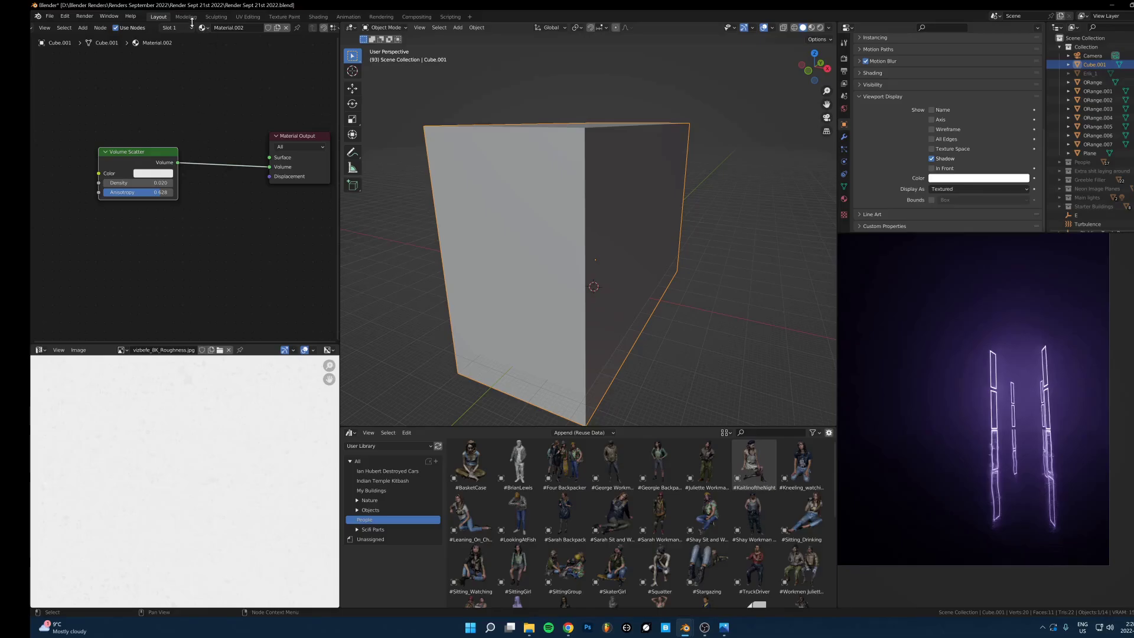
pyautogui.scroll(3, 218, 182)
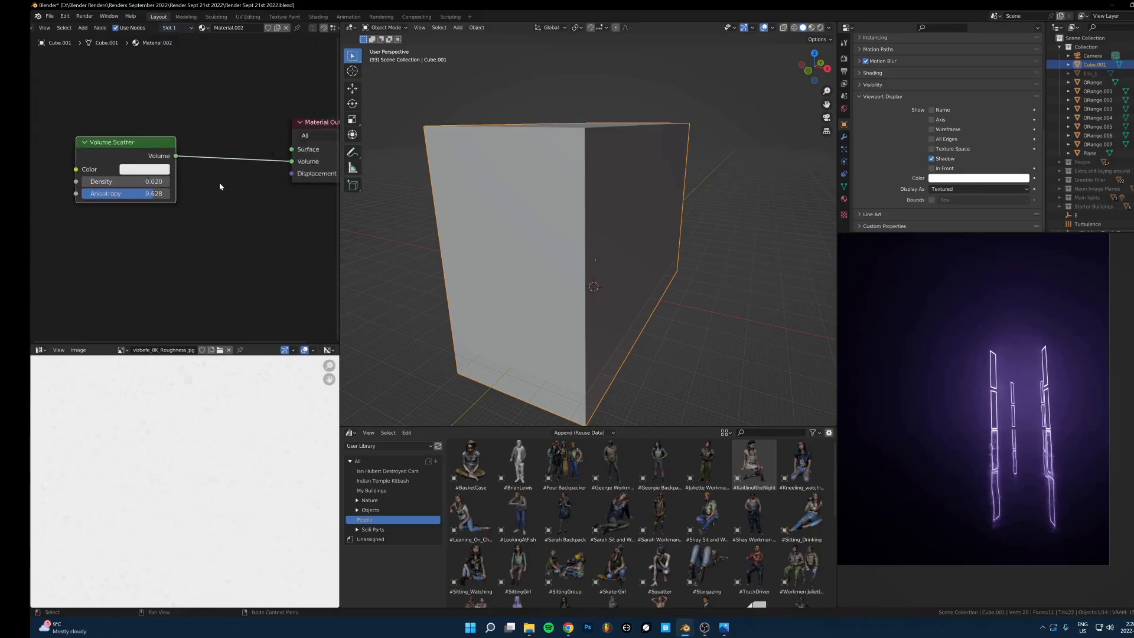
pyautogui.moveTo(338, 254); pyautogui.dragTo(460, 254)
pyautogui.scroll(2, 218, 243)
pyautogui.click(161, 185)
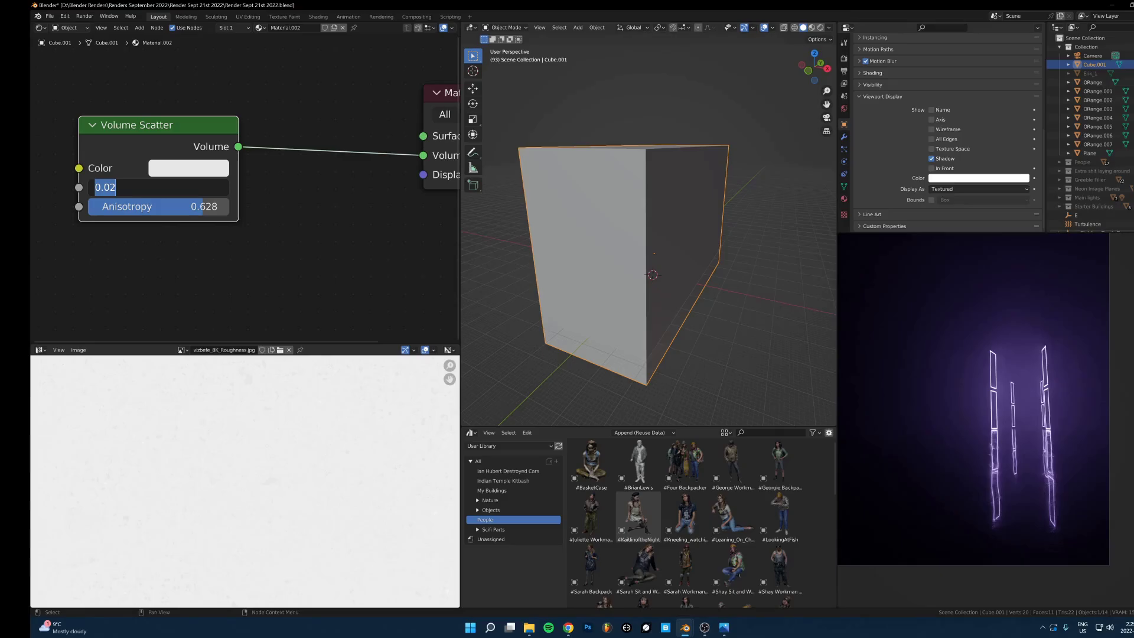
pyautogui.press('Return')
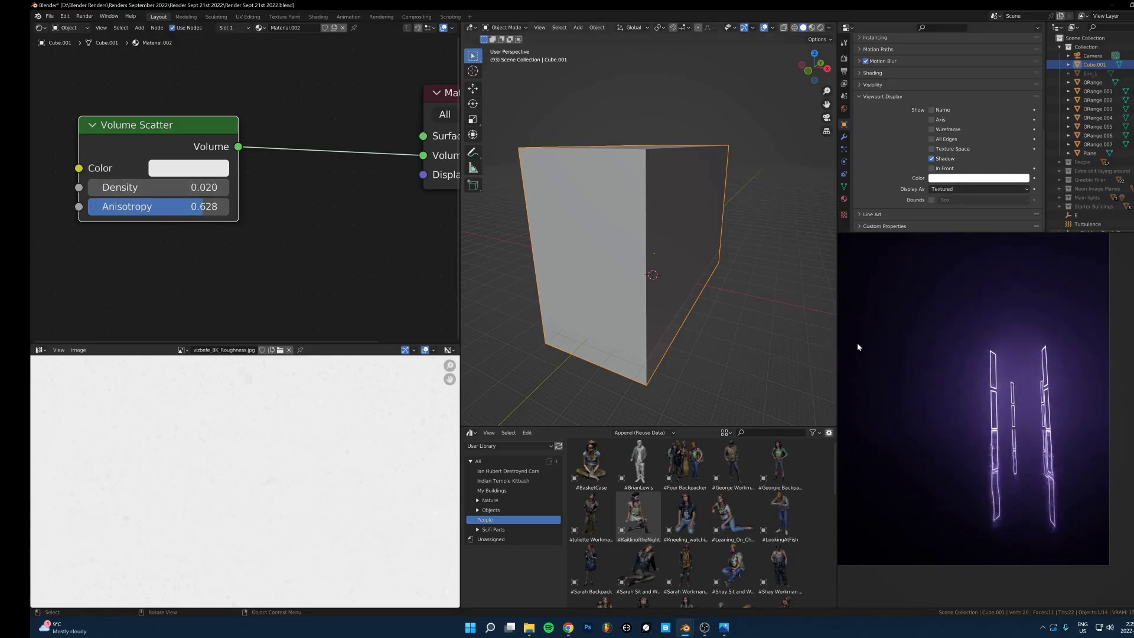
# Try Volume Scatter Anisotropy values up to 0.966 and settle on 0.645
pyautogui.scroll(1, 245, 213)
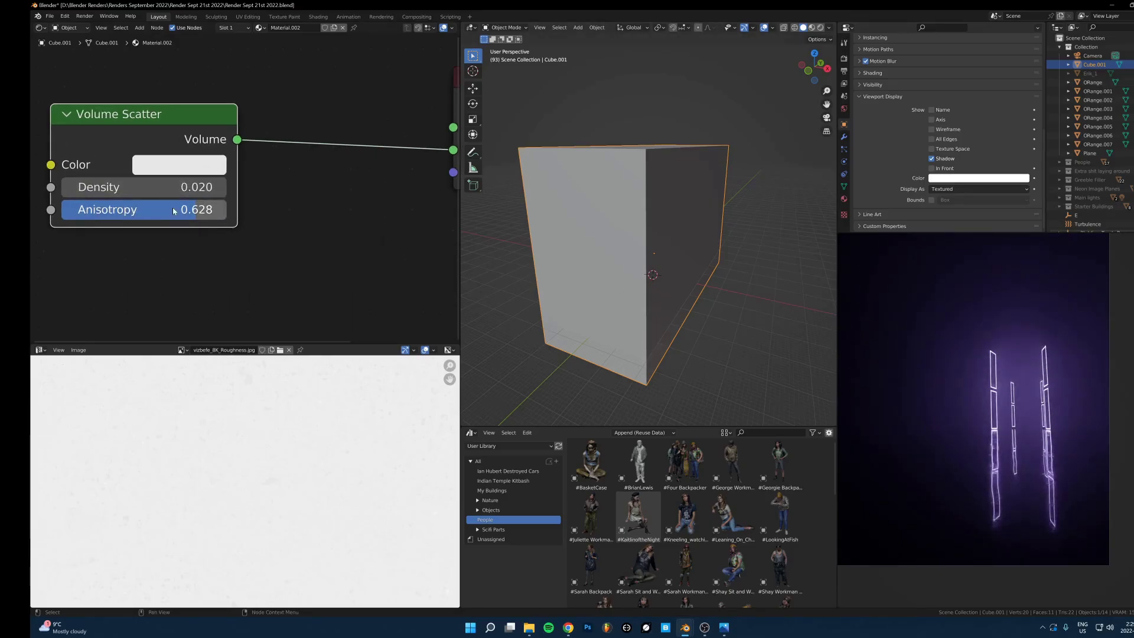
pyautogui.moveTo(98, 207); pyautogui.dragTo(98, 207)
pyautogui.moveTo(171, 210)
pyautogui.mouseDown()
pyautogui.moveTo(144, 205)
pyautogui.moveTo(154, 205)
pyautogui.mouseUp()
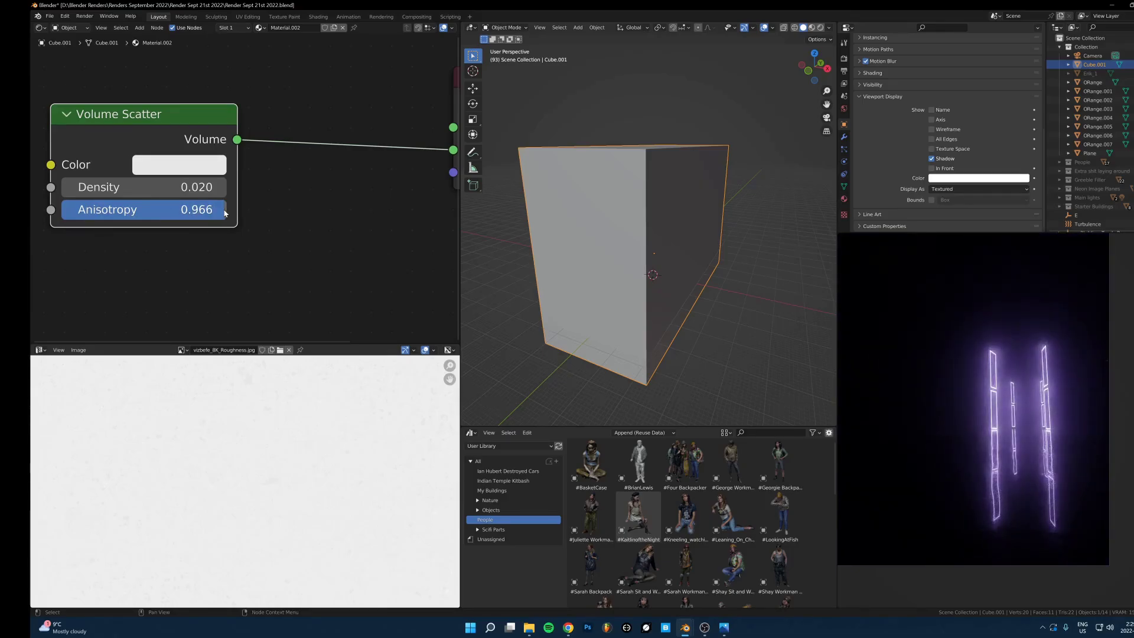
pyautogui.moveTo(225, 213); pyautogui.dragTo(198, 214)
# Set the volume cube's viewport display to Bounds and narrow the shader editor to widen the 3D viewport
pyautogui.scroll(-3, 697, 201)
pyautogui.scroll(2, 697, 199)
pyautogui.moveTo(668, 202)
pyautogui.mouseDown(button='middle')
pyautogui.moveTo(683, 228)
pyautogui.moveTo(687, 206)
pyautogui.mouseUp(button='middle')
pyautogui.scroll(2, 680, 211)
pyautogui.scroll(-2, 687, 206)
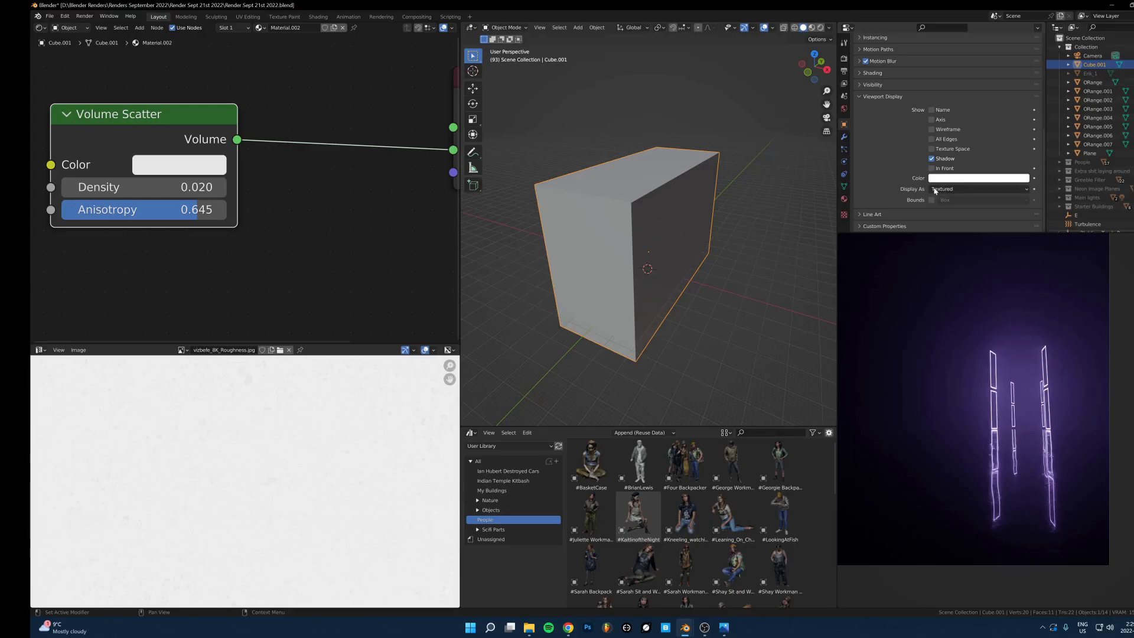
pyautogui.click(952, 190)
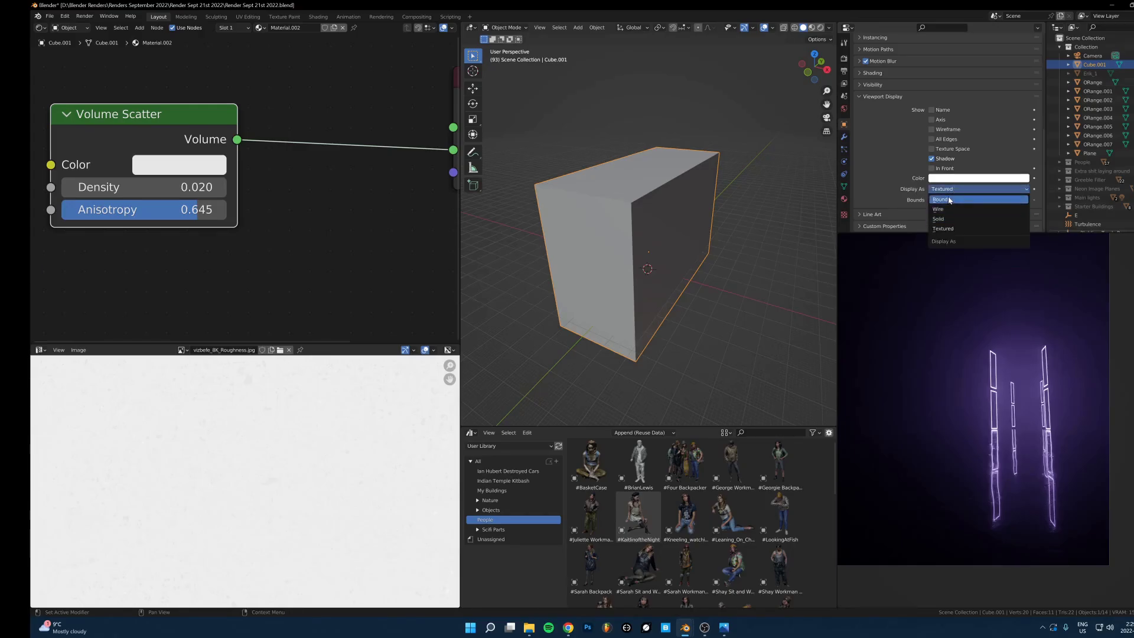
pyautogui.click(945, 200)
pyautogui.scroll(3, 690, 220)
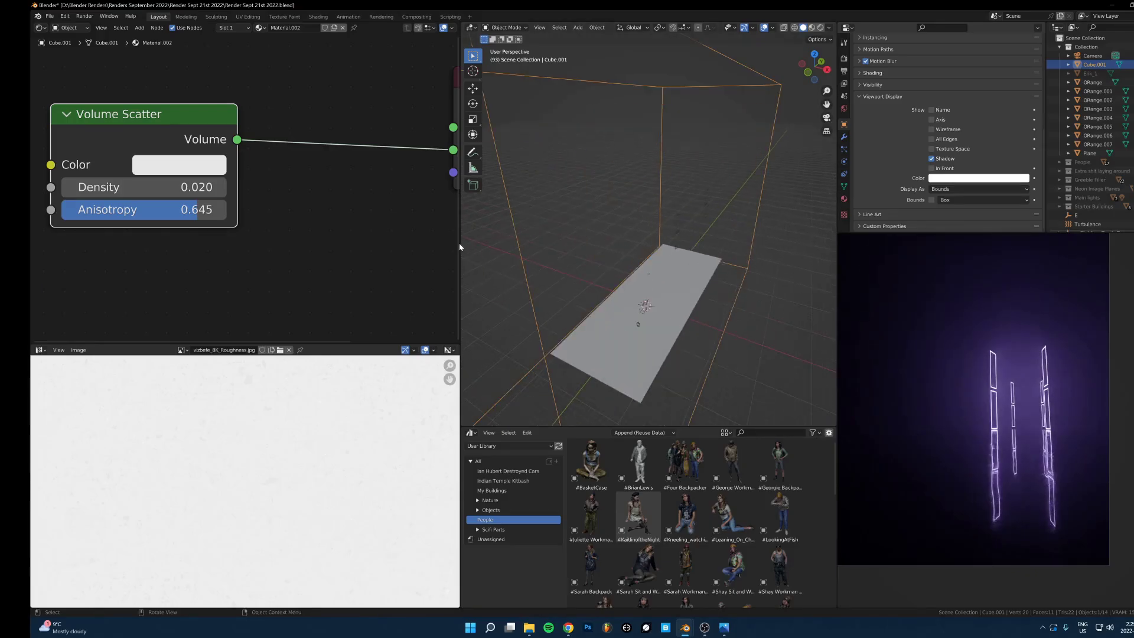
pyautogui.moveTo(459, 244); pyautogui.dragTo(354, 243)
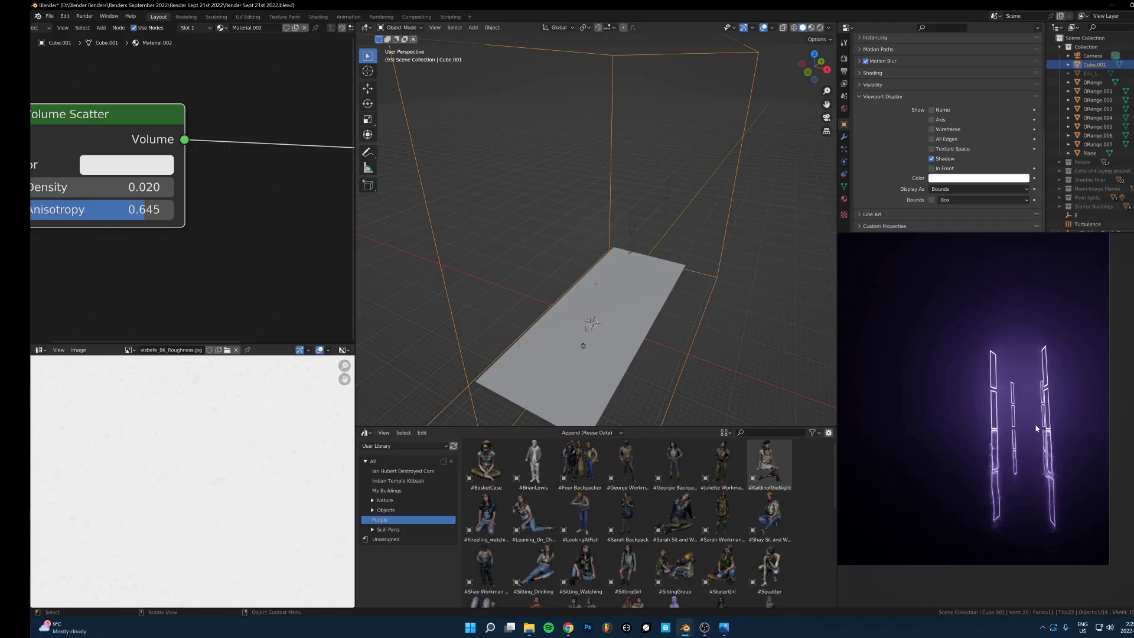
# Enable the Starter Buildings collection in the scene and expand it to list its buildings
pyautogui.scroll(-3, 648, 308)
pyautogui.scroll(4, 649, 289)
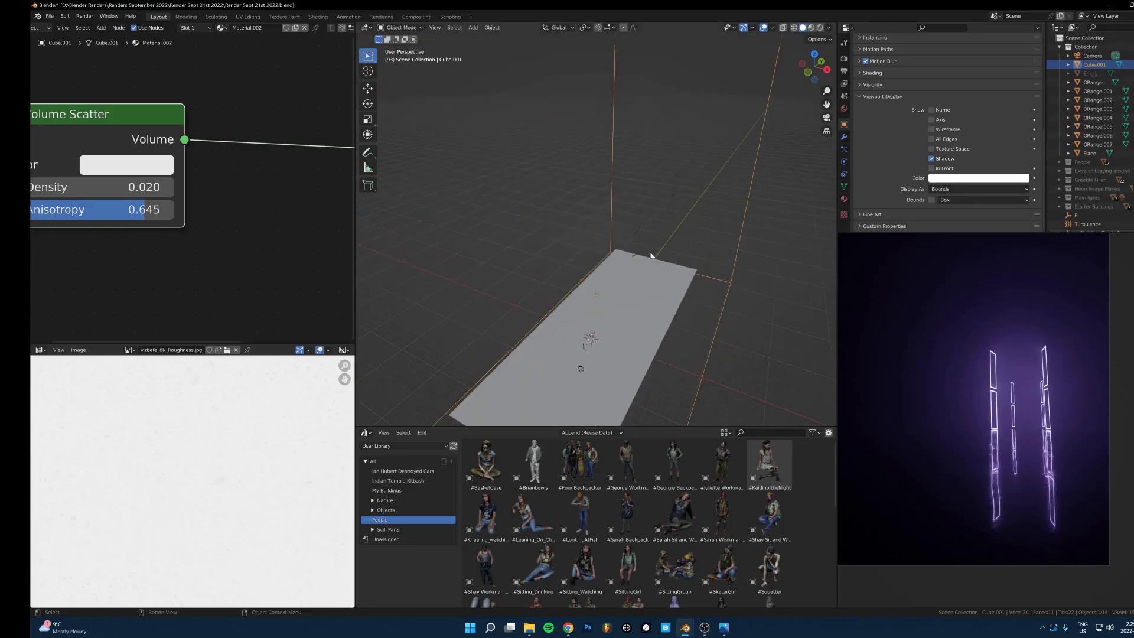
pyautogui.scroll(-1, 1090, 155)
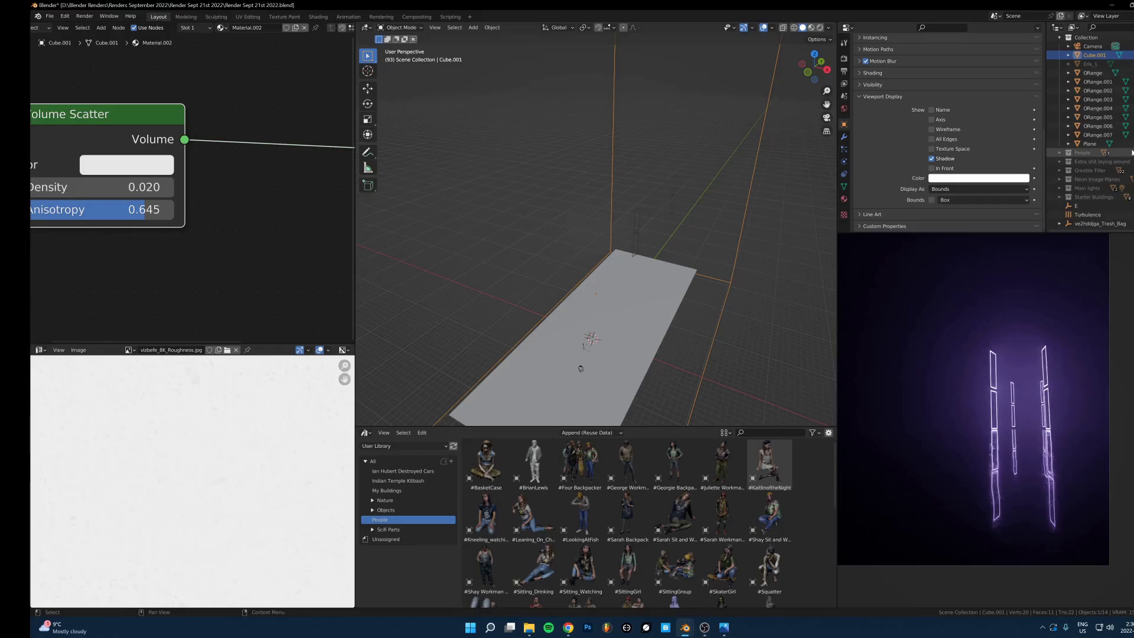
pyautogui.click(1132, 196)
pyautogui.click(1060, 196)
pyautogui.scroll(-2, 1093, 147)
pyautogui.scroll(-2, 678, 192)
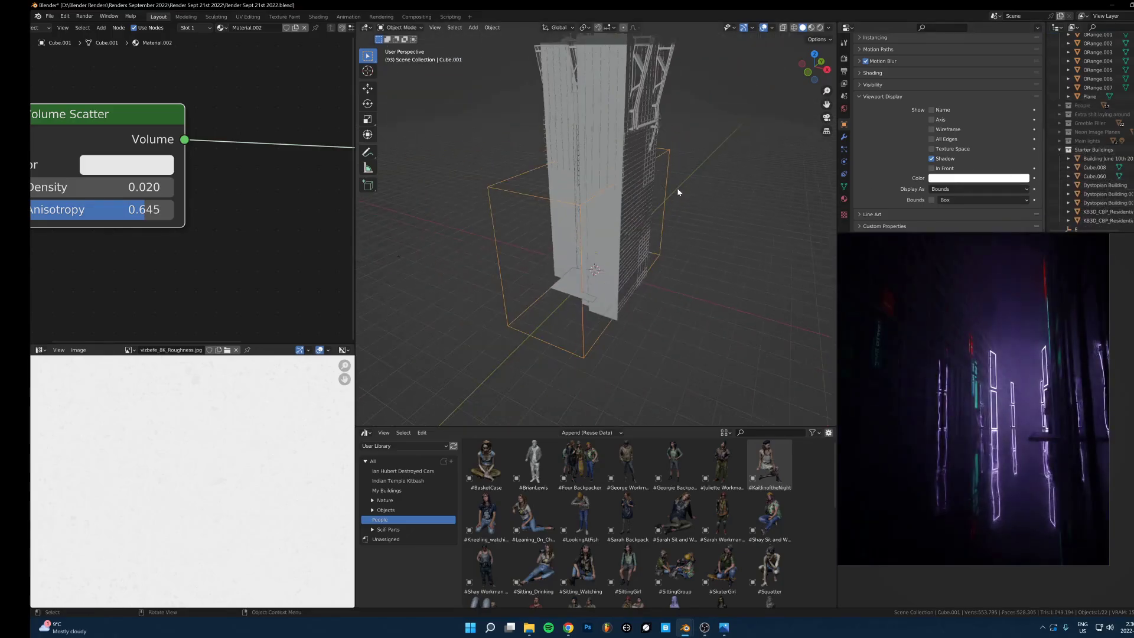
# Select Dystopian Building.001 and examine the arrangement of the buildings around the alley from above
pyautogui.click(626, 163)
pyautogui.scroll(-3, 647, 201)
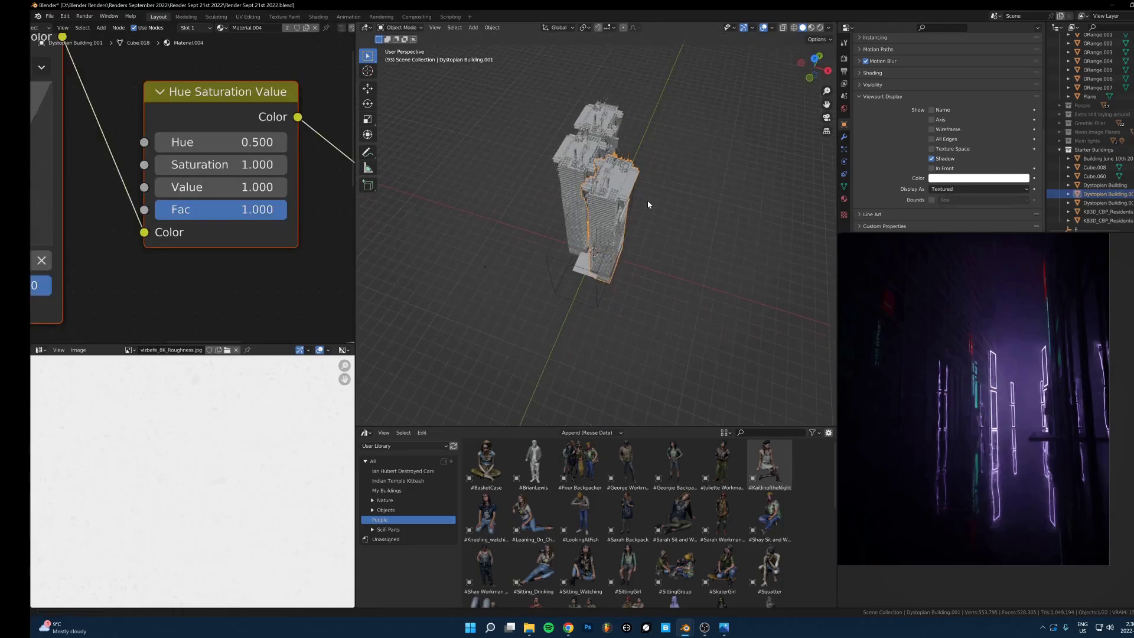
pyautogui.moveTo(648, 204); pyautogui.dragTo(599, 225, button='middle')
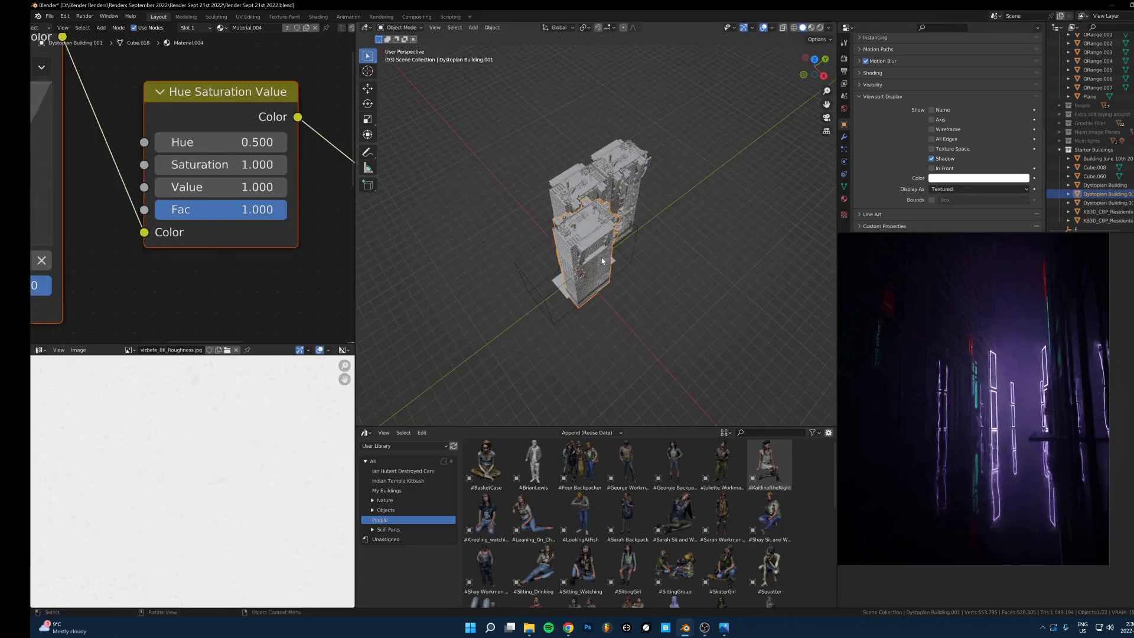
# Isolate Dystopian Building.001 to inspect its pipes and facade details up close, and return to the full scene
pyautogui.press('KP_Divide')
pyautogui.moveTo(646, 272)
pyautogui.mouseDown(button='middle')
pyautogui.moveTo(661, 256)
pyautogui.moveTo(635, 281)
pyautogui.mouseUp(button='middle')
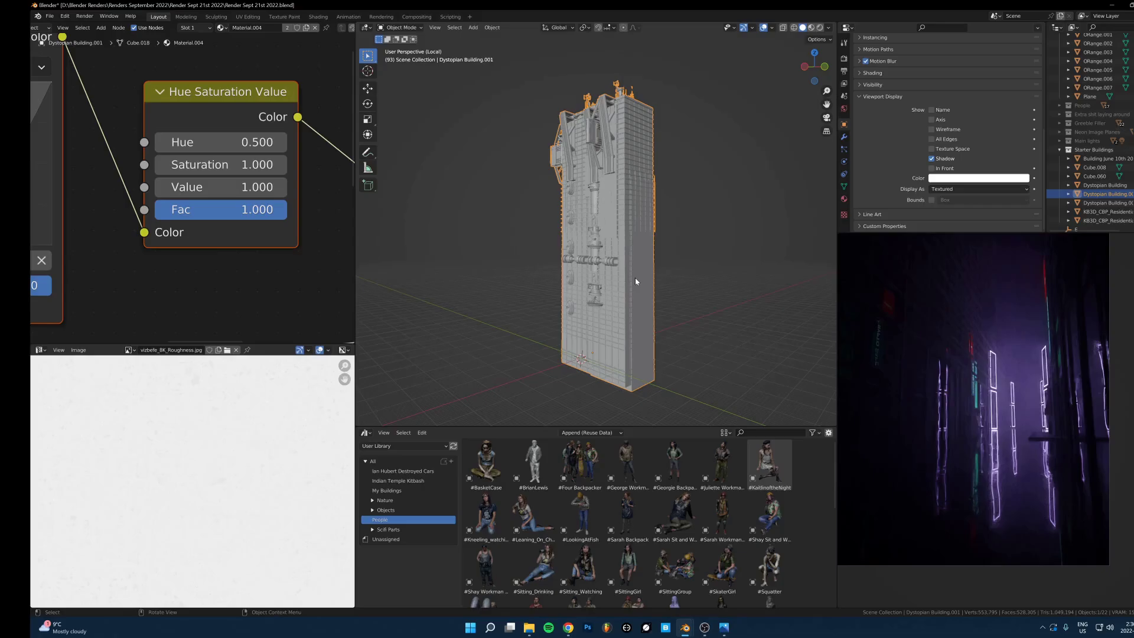
pyautogui.scroll(6, 635, 282)
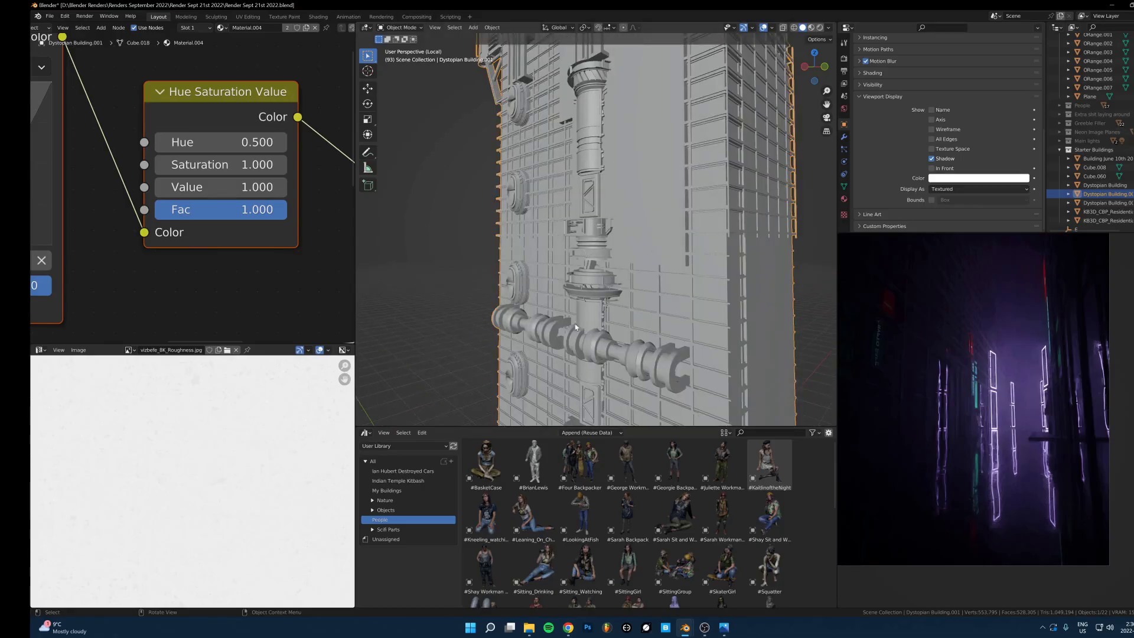
pyautogui.scroll(4, 616, 131)
pyautogui.scroll(-8, 624, 165)
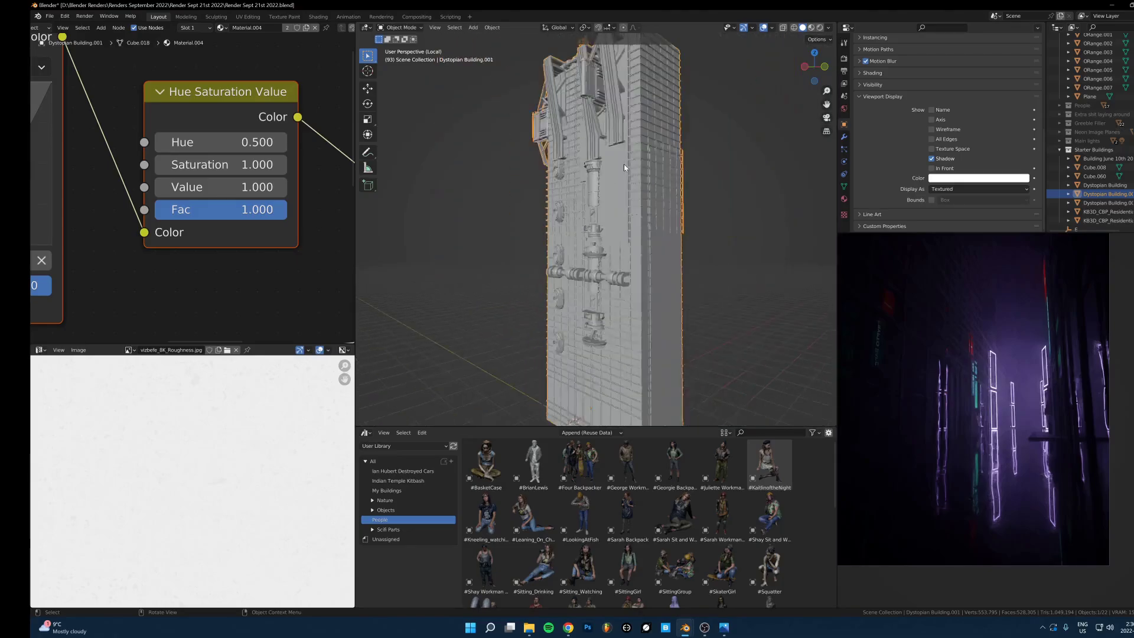
pyautogui.scroll(-3, 624, 164)
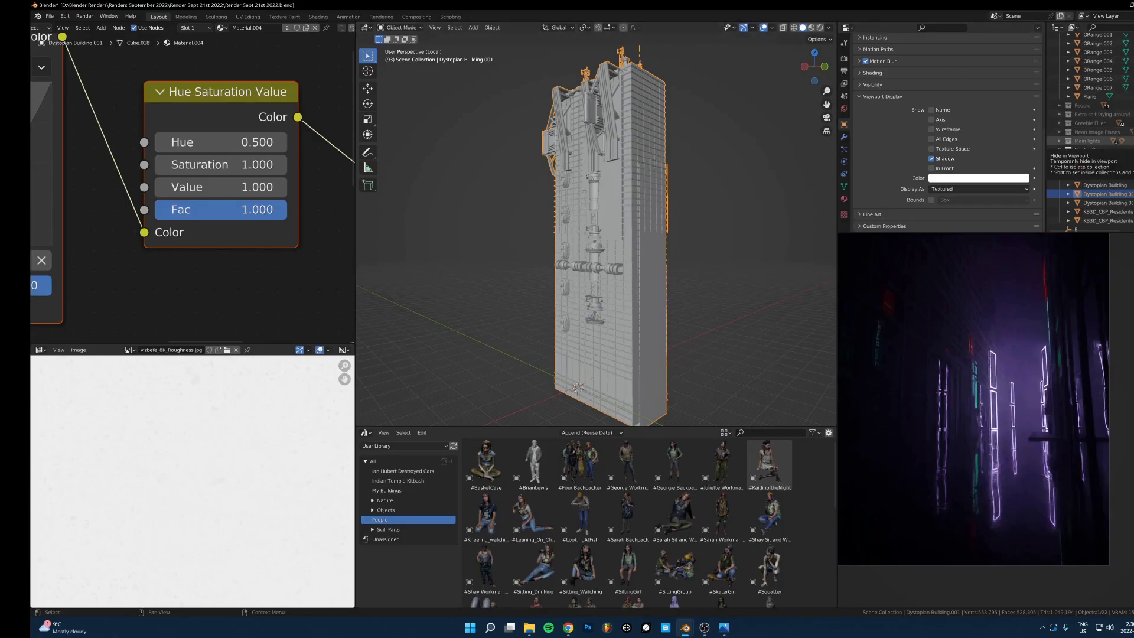
pyautogui.moveTo(706, 203); pyautogui.dragTo(661, 223, button='middle')
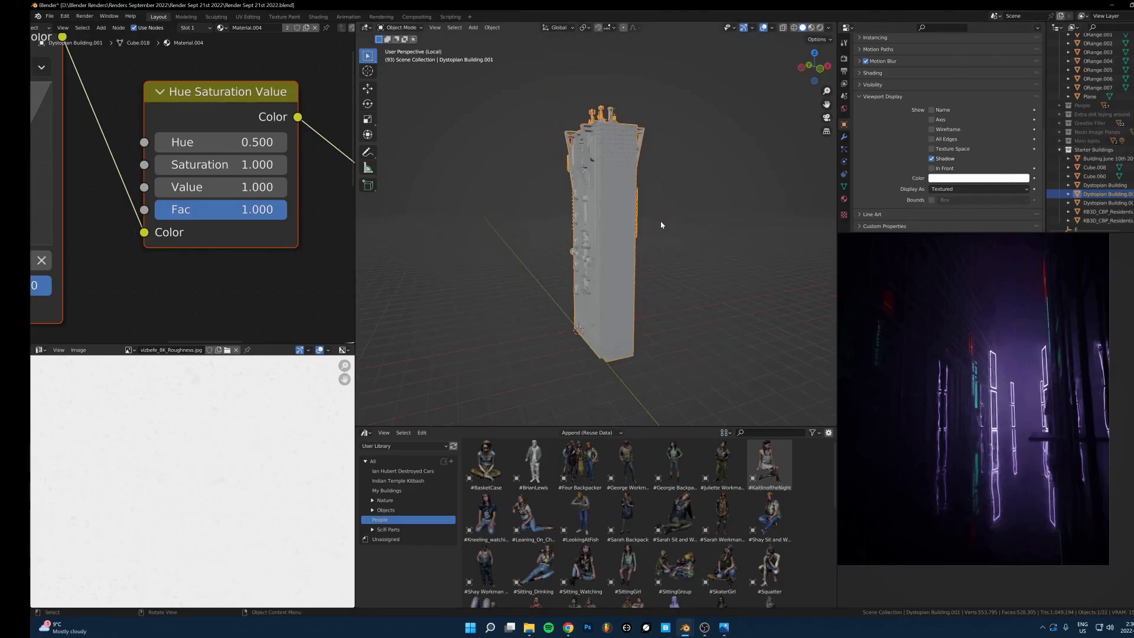
pyautogui.press('KP_Divide')
# Examine how Dystopian Building.001 and the building opposite enclose the narrow alley, viewed from above
pyautogui.scroll(5, 643, 266)
pyautogui.moveTo(641, 306); pyautogui.dragTo(594, 305, button='middle')
pyautogui.scroll(4, 588, 295)
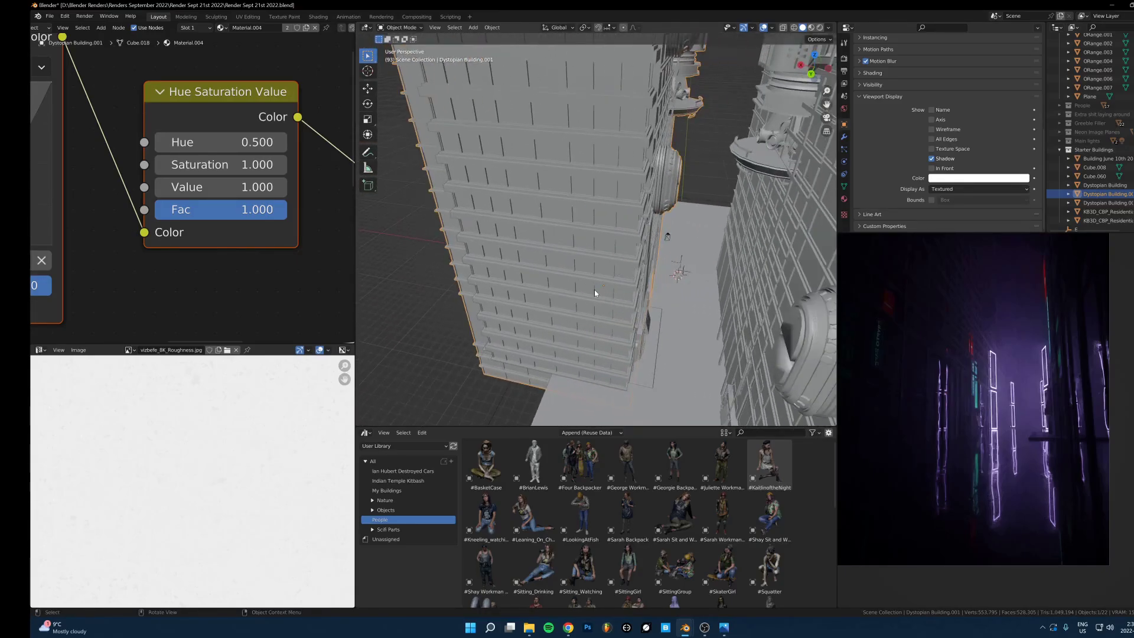
pyautogui.press('g')
pyautogui.rightClick(642, 323)
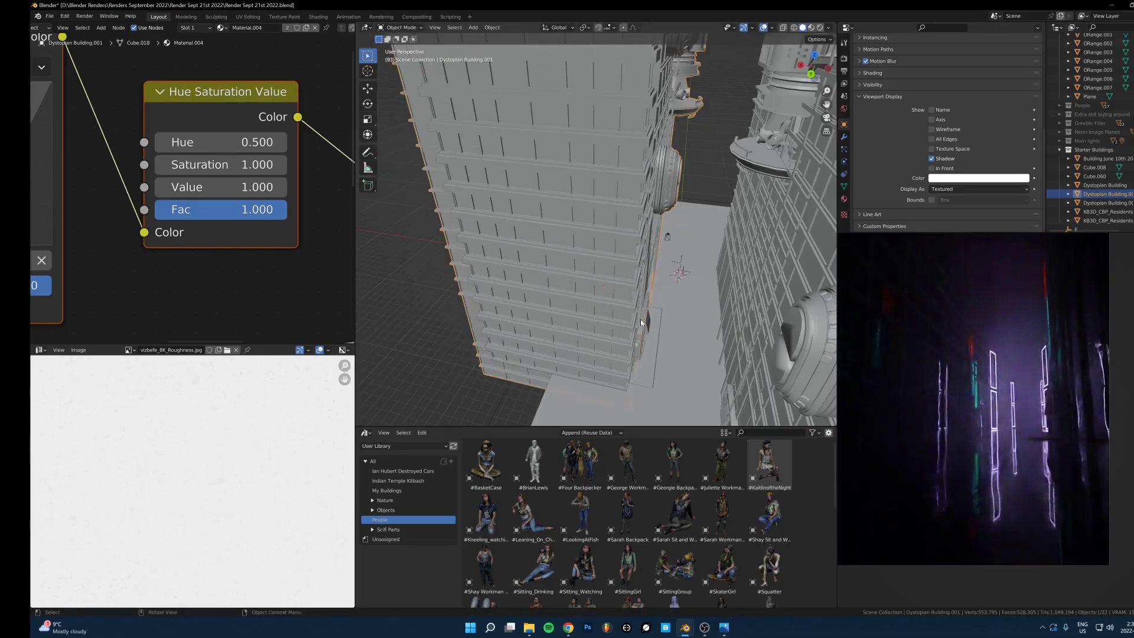
pyautogui.moveTo(642, 323); pyautogui.dragTo(659, 319, button='middle')
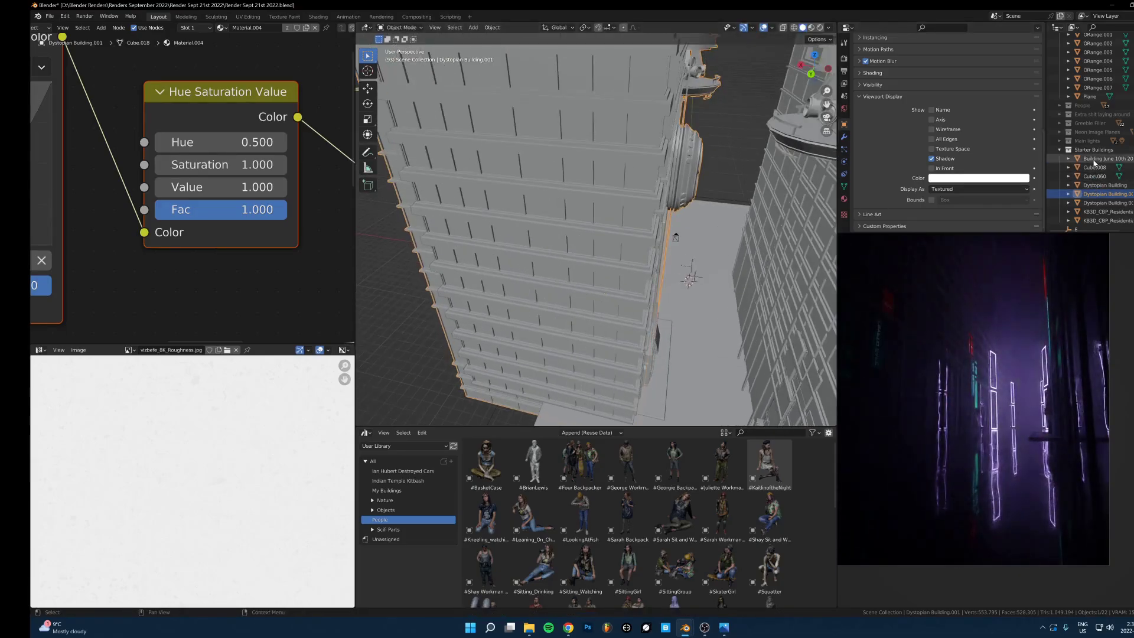
pyautogui.moveTo(710, 228); pyautogui.dragTo(697, 202, button='middle')
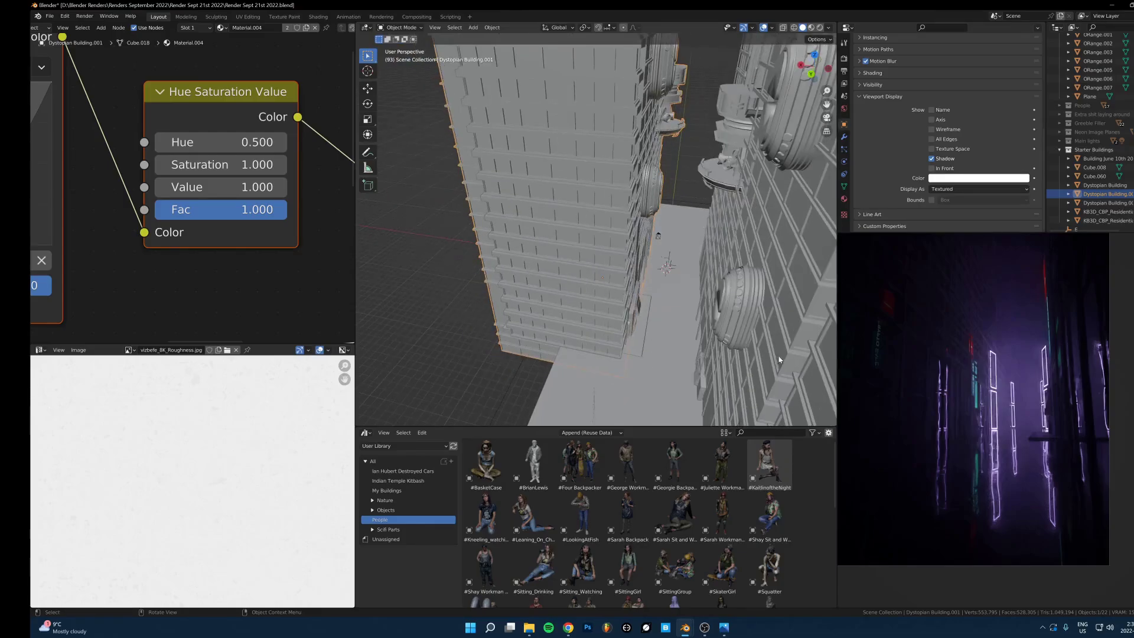
# Enable the Main lights collection so its signs and area light illuminate the rendered alley
pyautogui.keyDown('shift'); pyautogui.moveTo(1029, 350); pyautogui.dragTo(1057, 390, button='middle'); pyautogui.keyUp('shift')
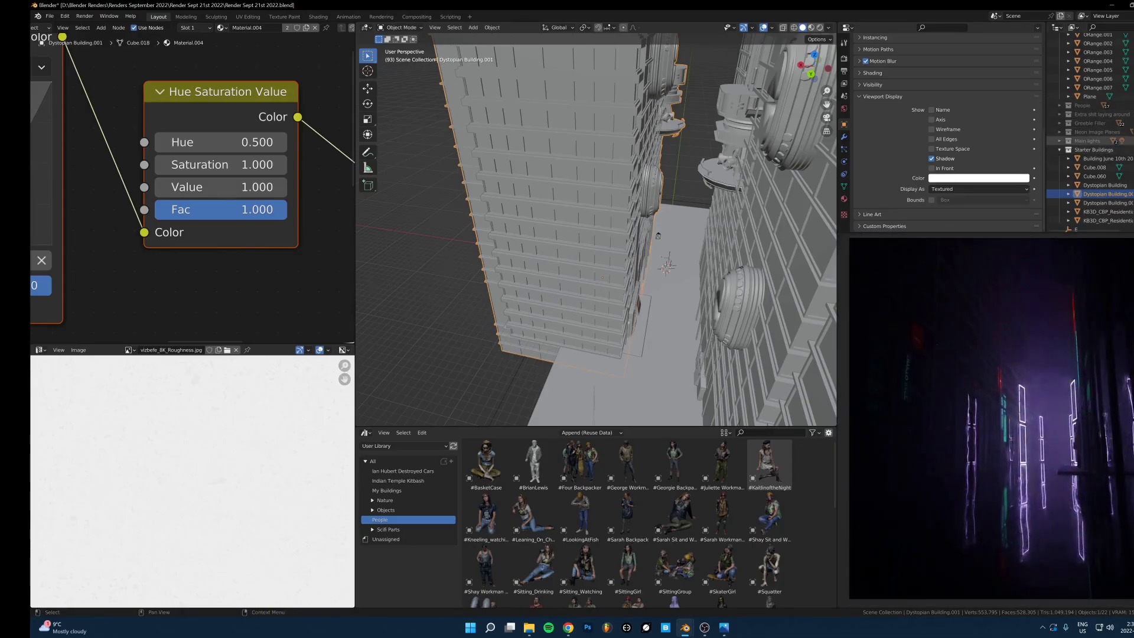
pyautogui.click(1133, 142)
pyautogui.scroll(-3, 691, 260)
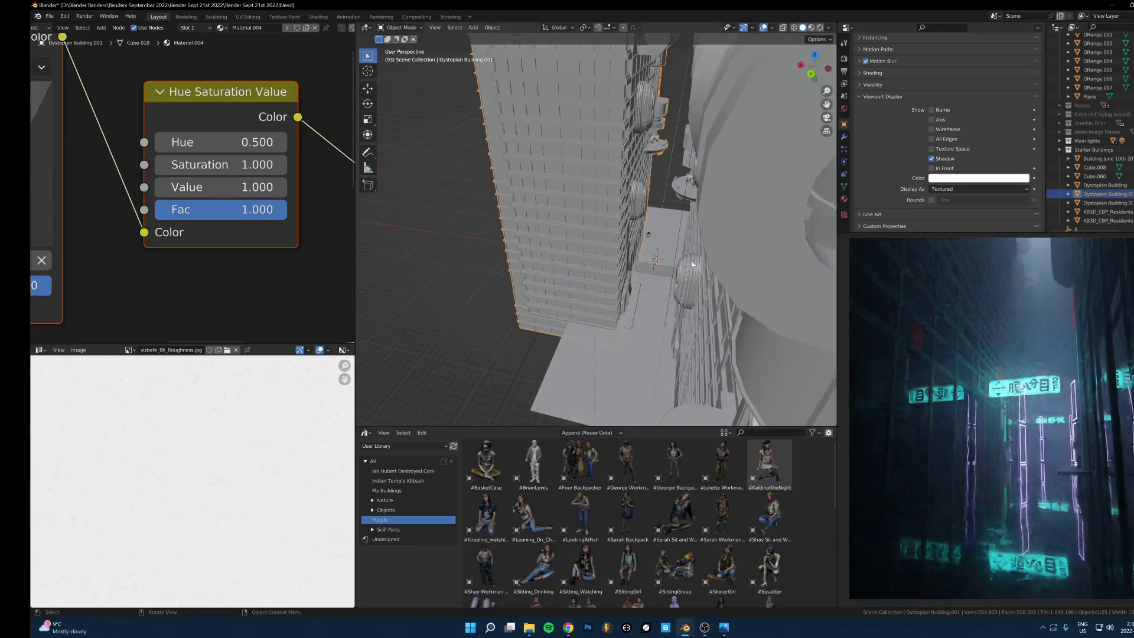
pyautogui.scroll(3, 664, 240)
pyautogui.moveTo(664, 240); pyautogui.dragTo(658, 238, button='middle')
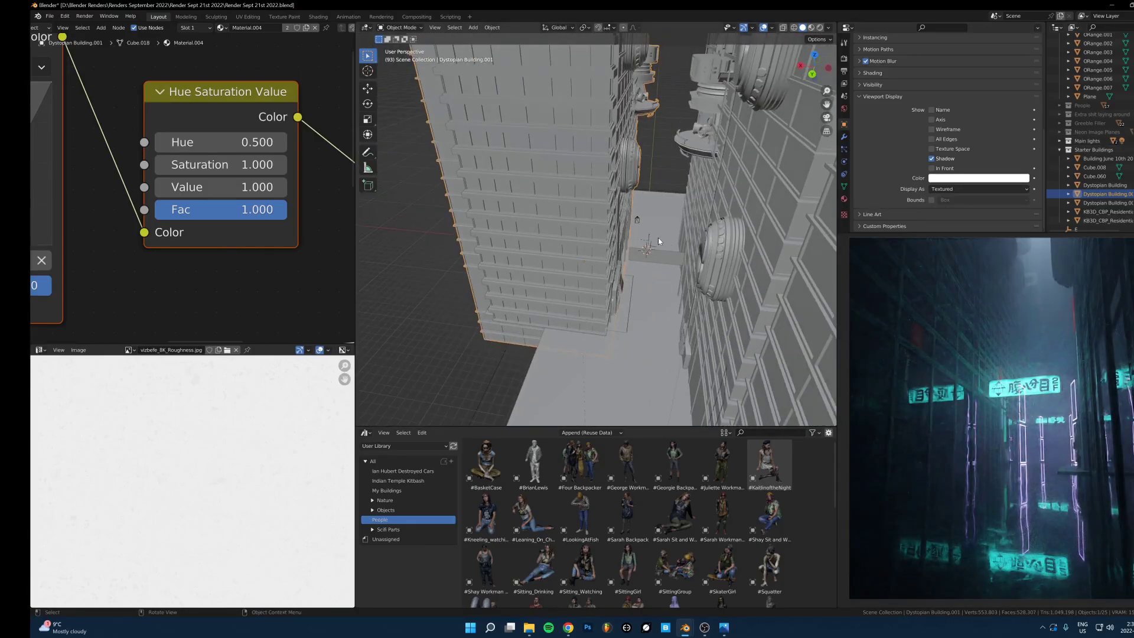
# Select the camera to examine its placement in the alley, and select the large sign plane hanging between the buildings
pyautogui.click(635, 217)
pyautogui.press('KP_Decimal')
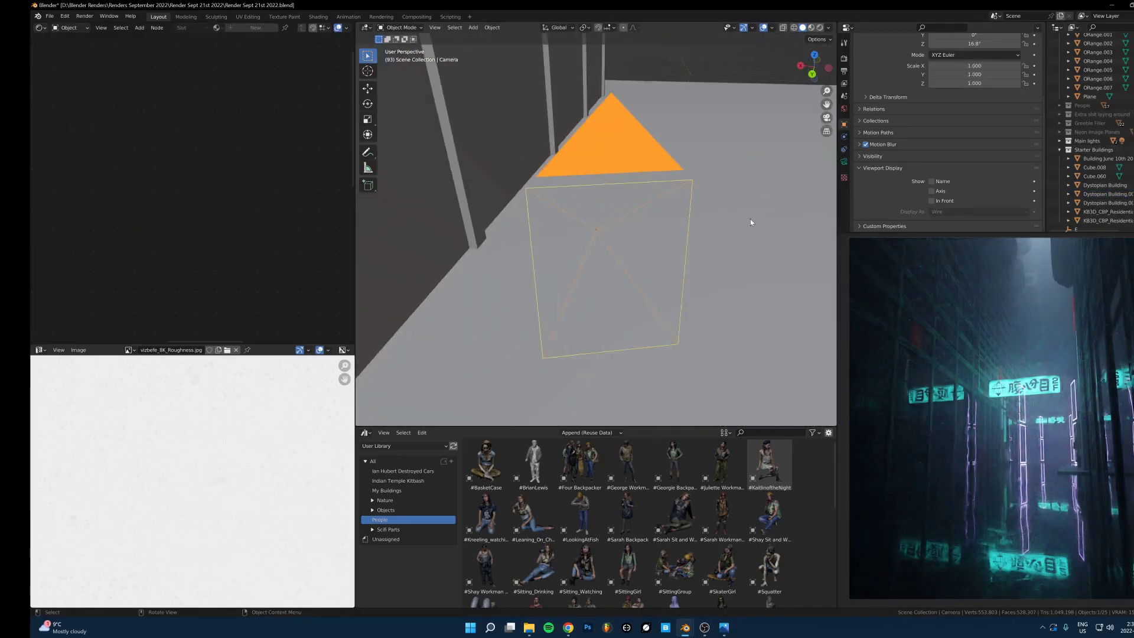
pyautogui.scroll(-10, 617, 215)
pyautogui.moveTo(750, 218); pyautogui.dragTo(640, 212, button='middle')
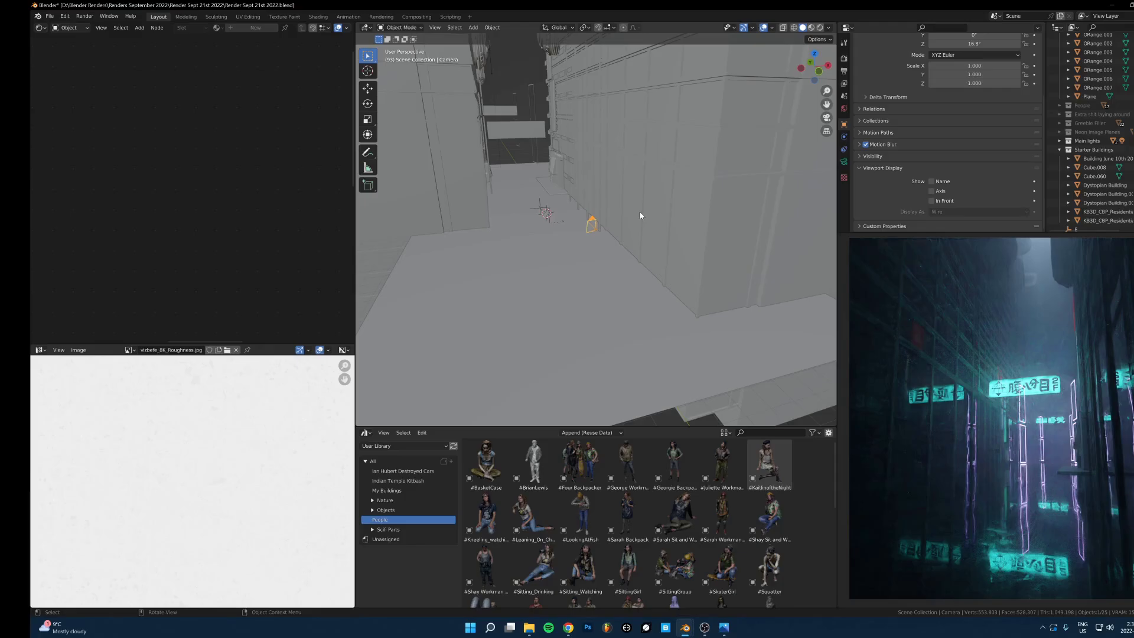
pyautogui.moveTo(612, 180); pyautogui.dragTo(638, 228, button='middle')
pyautogui.click(608, 193)
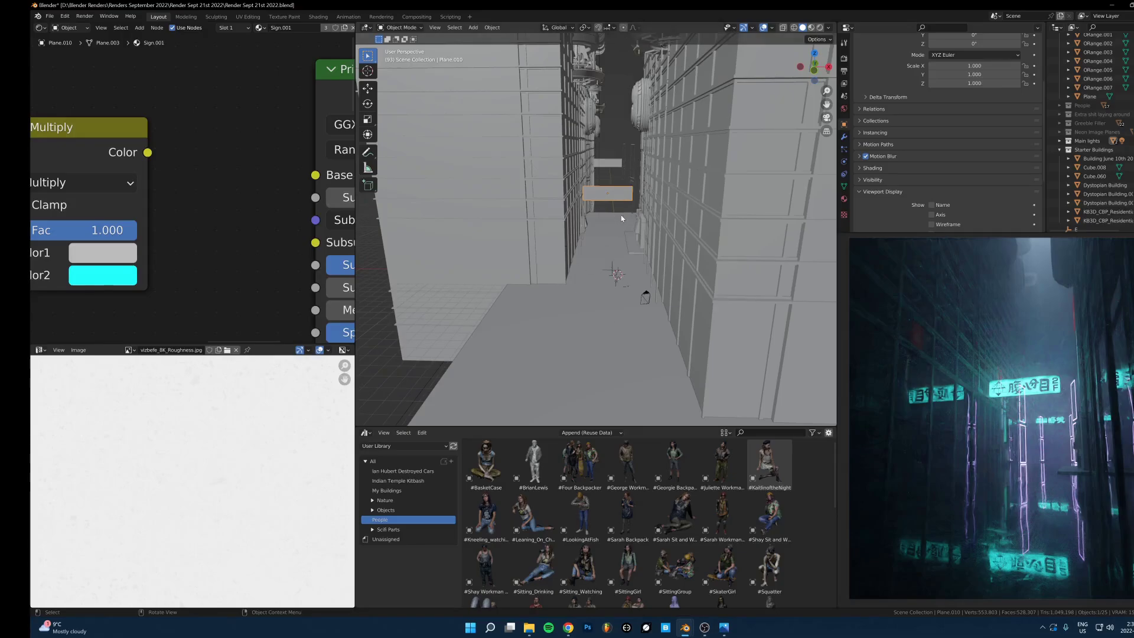
# Expand the Main lights collection, select the Area light and frame it high between the buildings
pyautogui.scroll(-3, 621, 218)
pyautogui.keyDown('shift'); pyautogui.moveTo(621, 177); pyautogui.dragTo(621, 221, button='middle'); pyautogui.keyUp('shift')
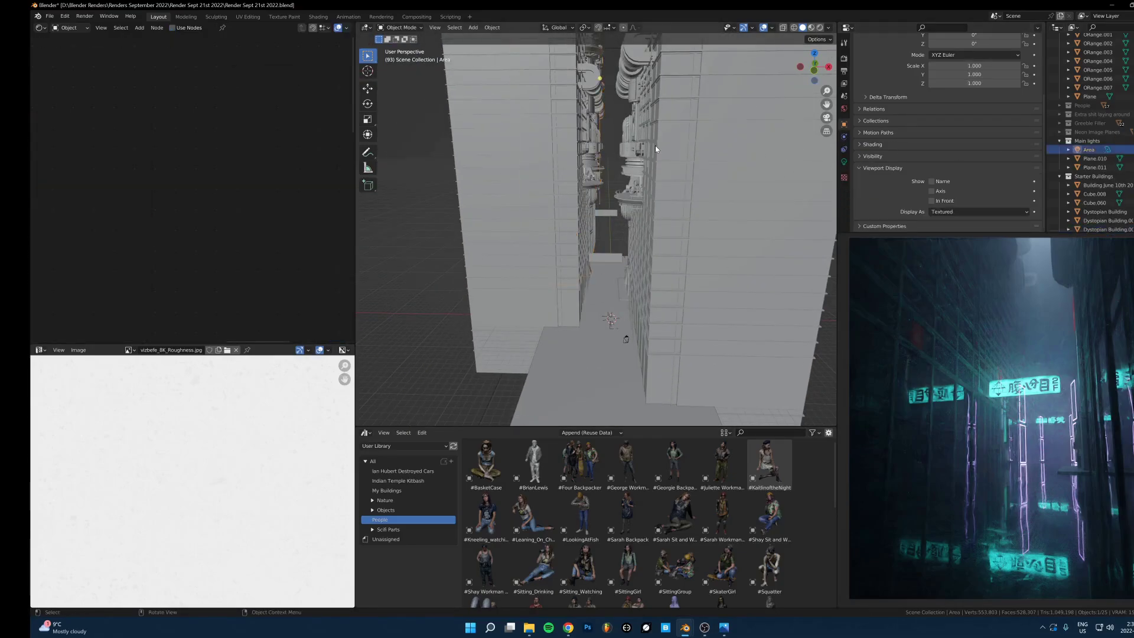
pyautogui.press('KP_Decimal')
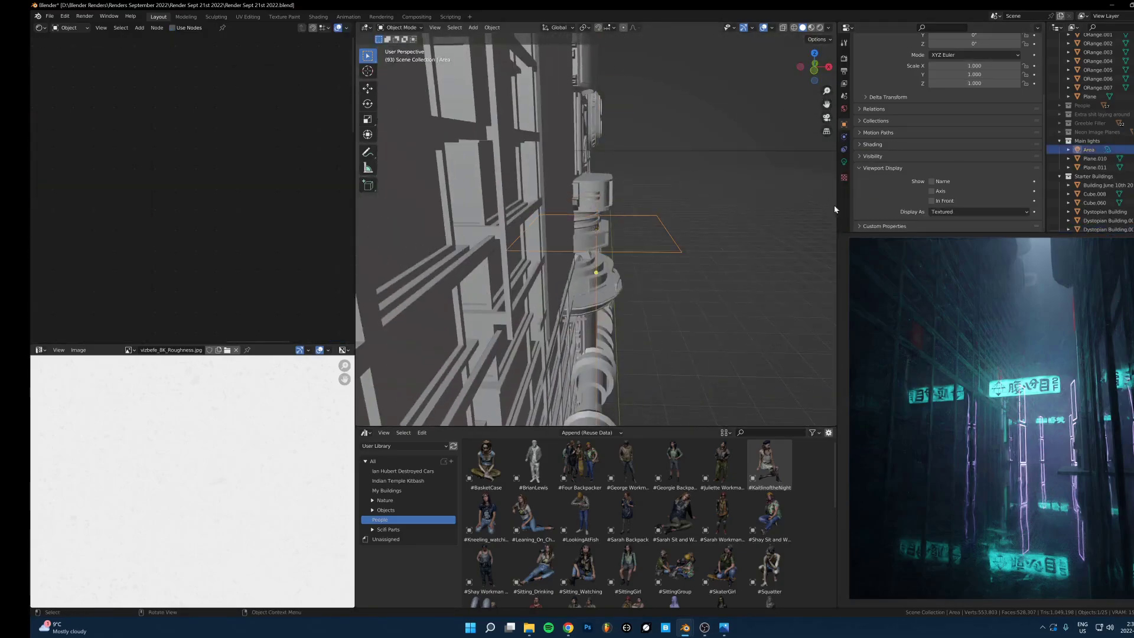
pyautogui.scroll(-8, 591, 245)
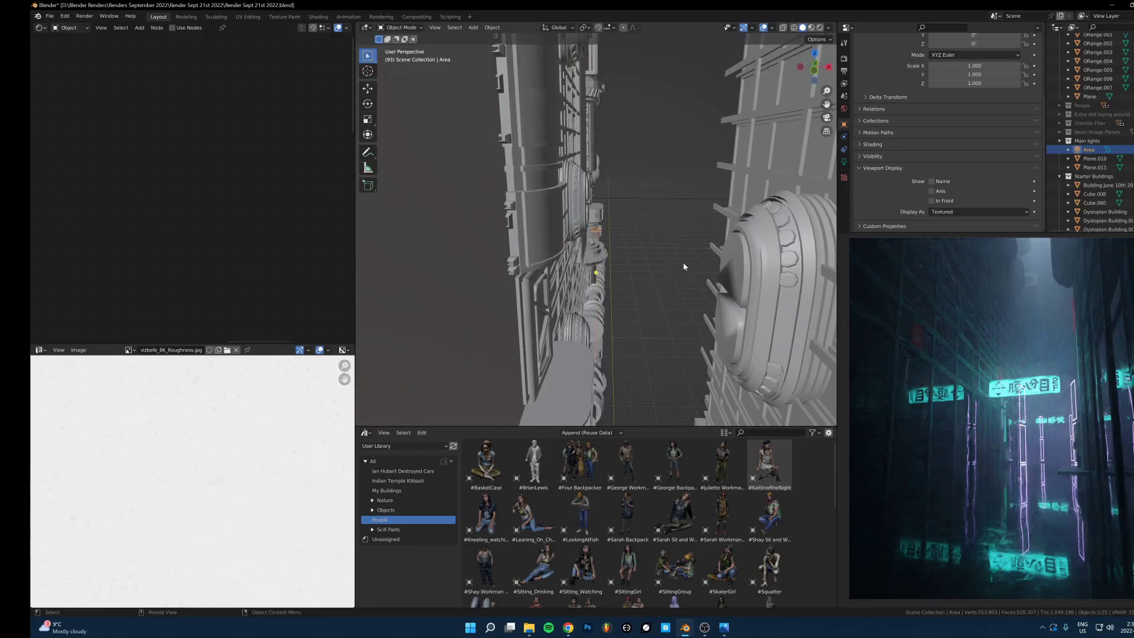
pyautogui.press('g')
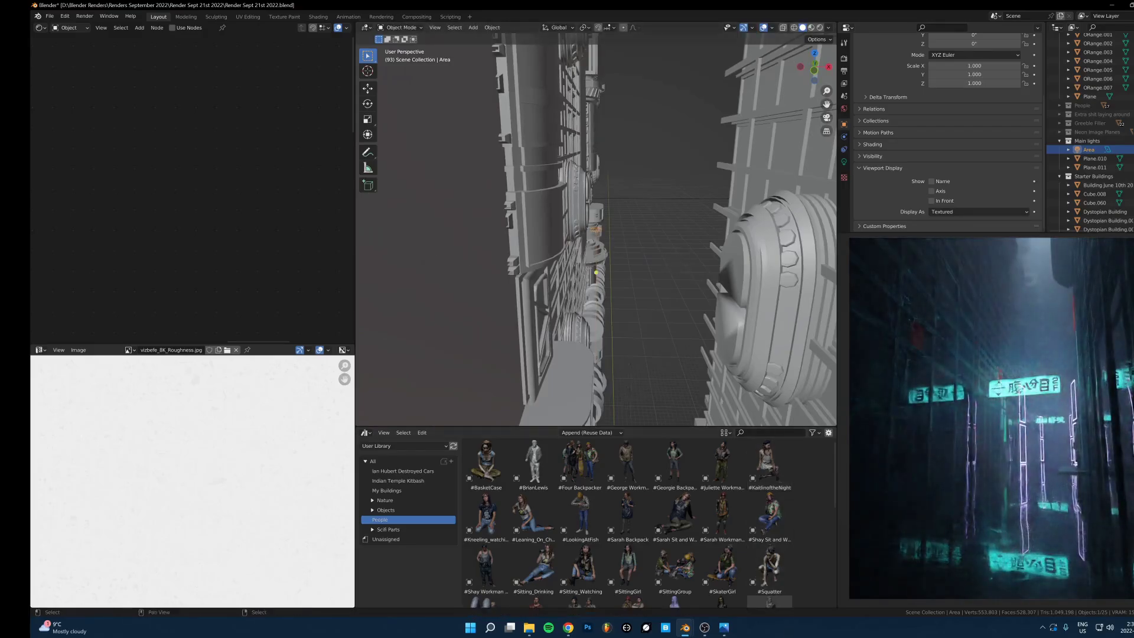
# Check the finished render in the image viewer, and show the Area light's colour and power settings back in Blender
pyautogui.click(724, 628)
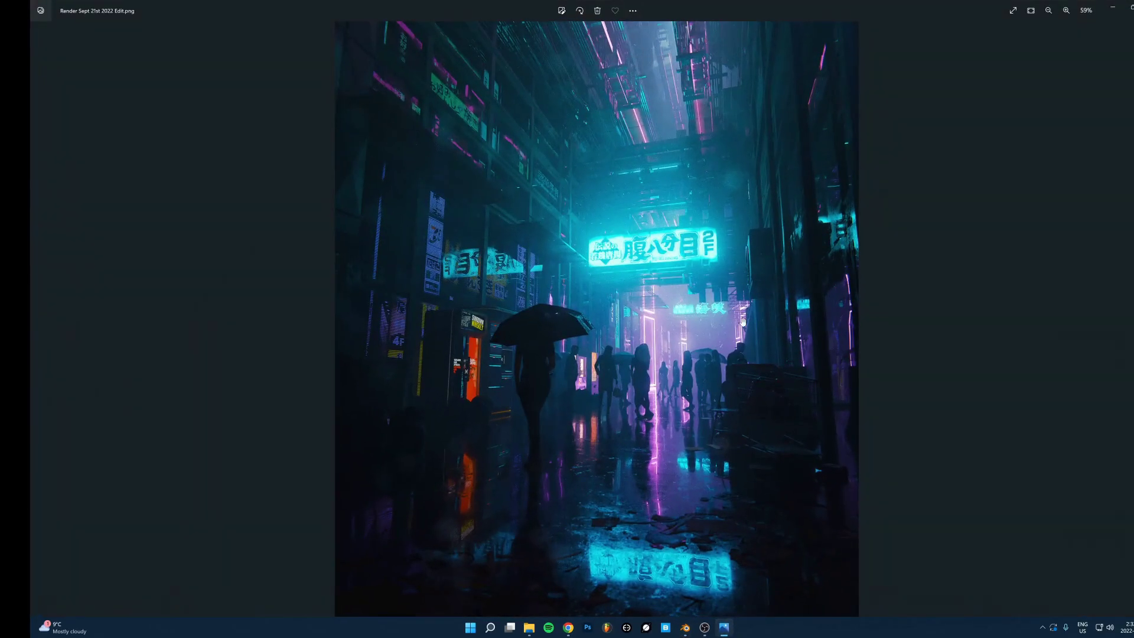
pyautogui.click(724, 627)
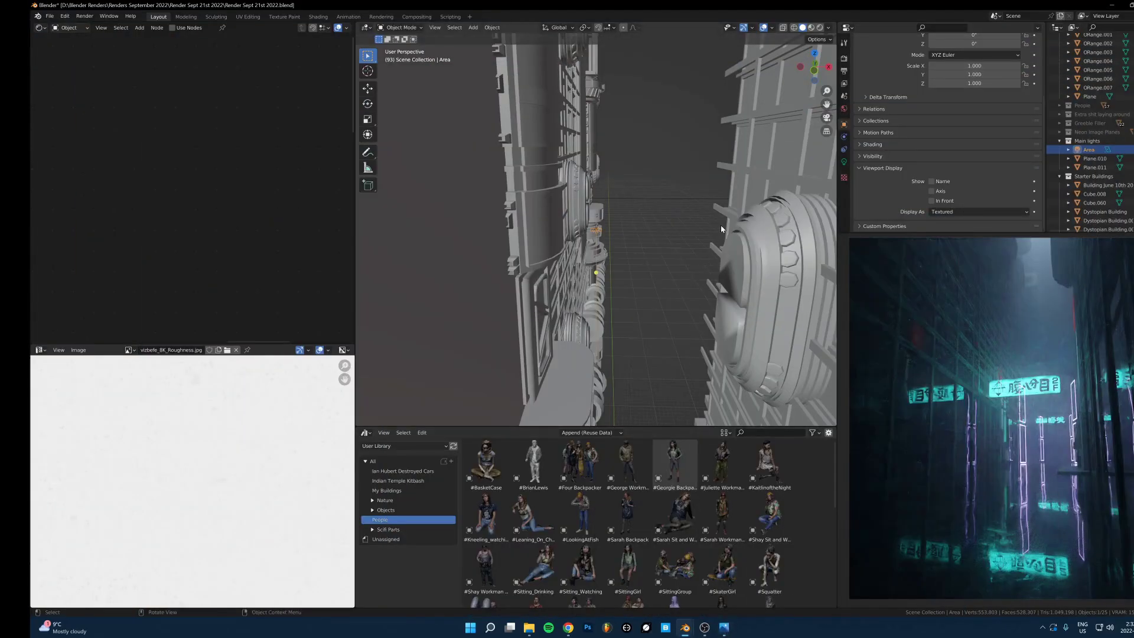
pyautogui.moveTo(621, 186); pyautogui.dragTo(565, 254, button='middle')
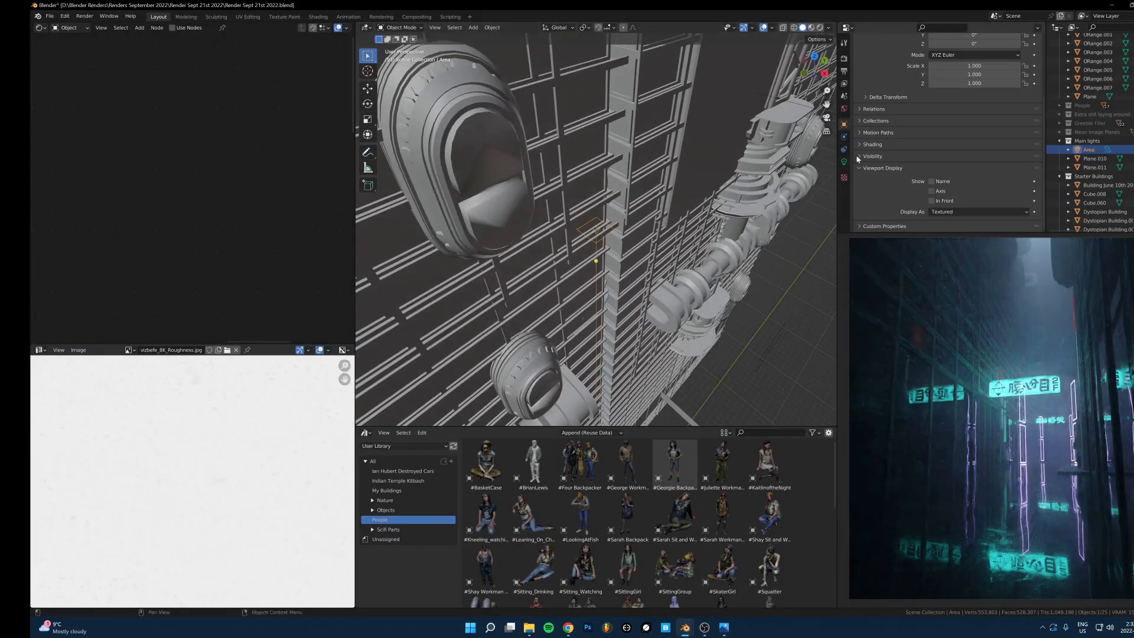
pyautogui.click(844, 161)
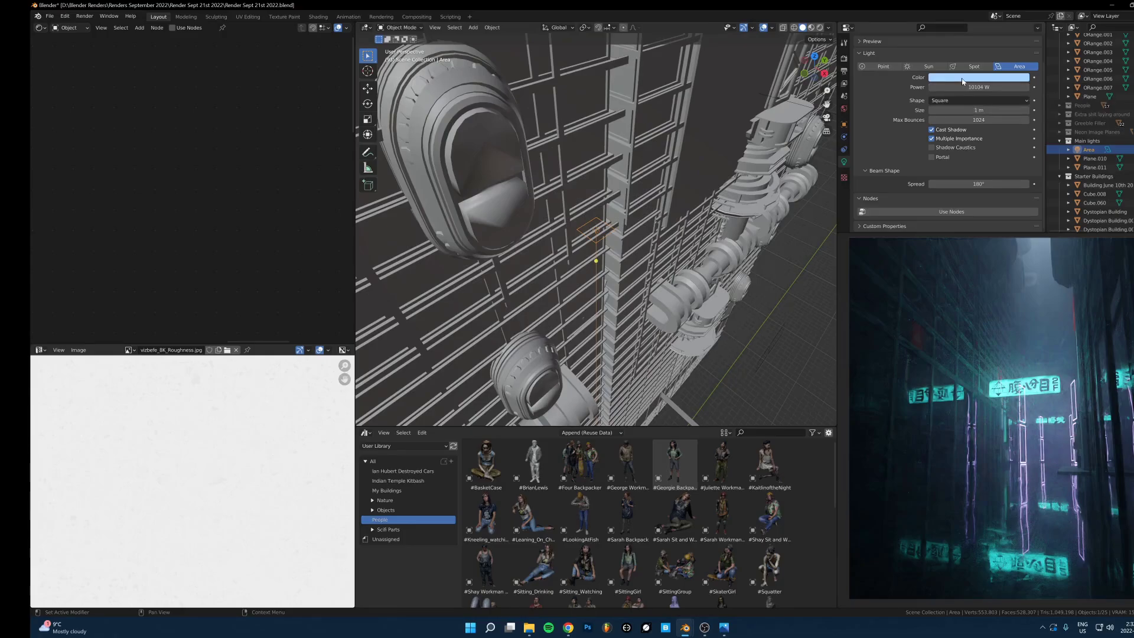
pyautogui.scroll(5, 640, 256)
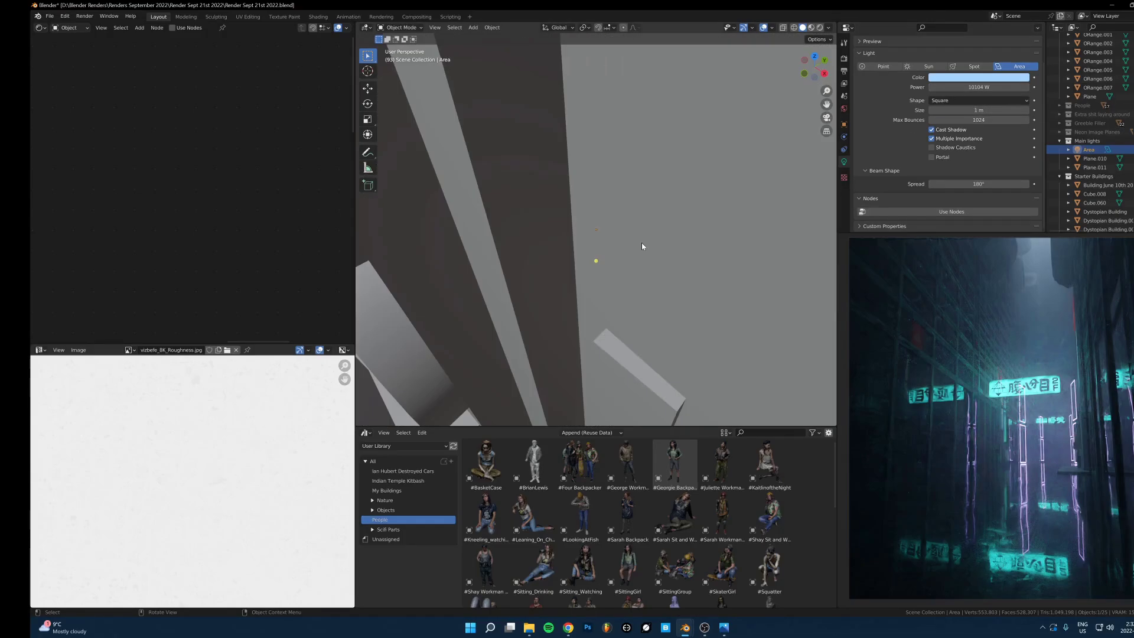
# Toggle the volume cube Cube.001 off and on from the camera view to compare the fog, and select the cube from outside
pyautogui.press('KP_0')
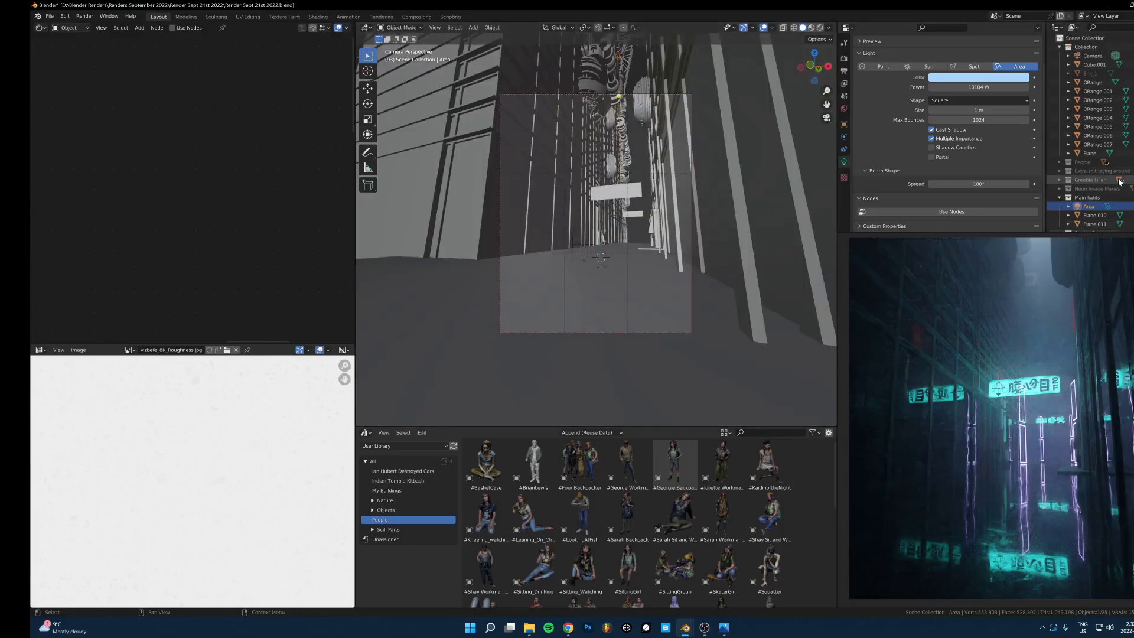
pyautogui.scroll(3, 1092, 178)
pyautogui.click(1133, 65)
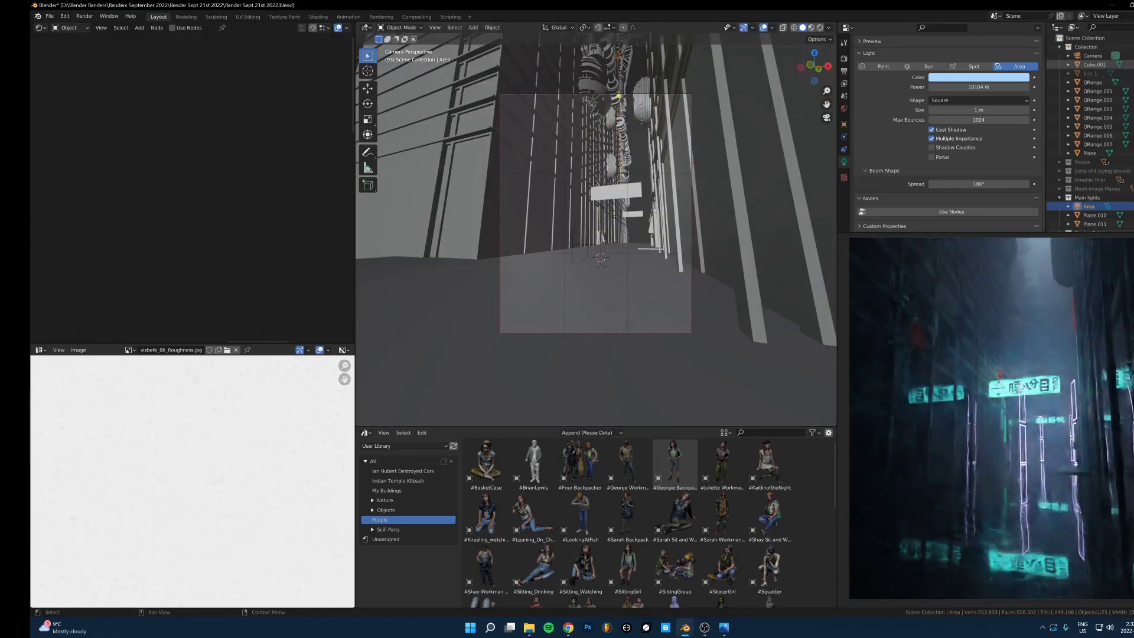
pyautogui.click(1132, 64)
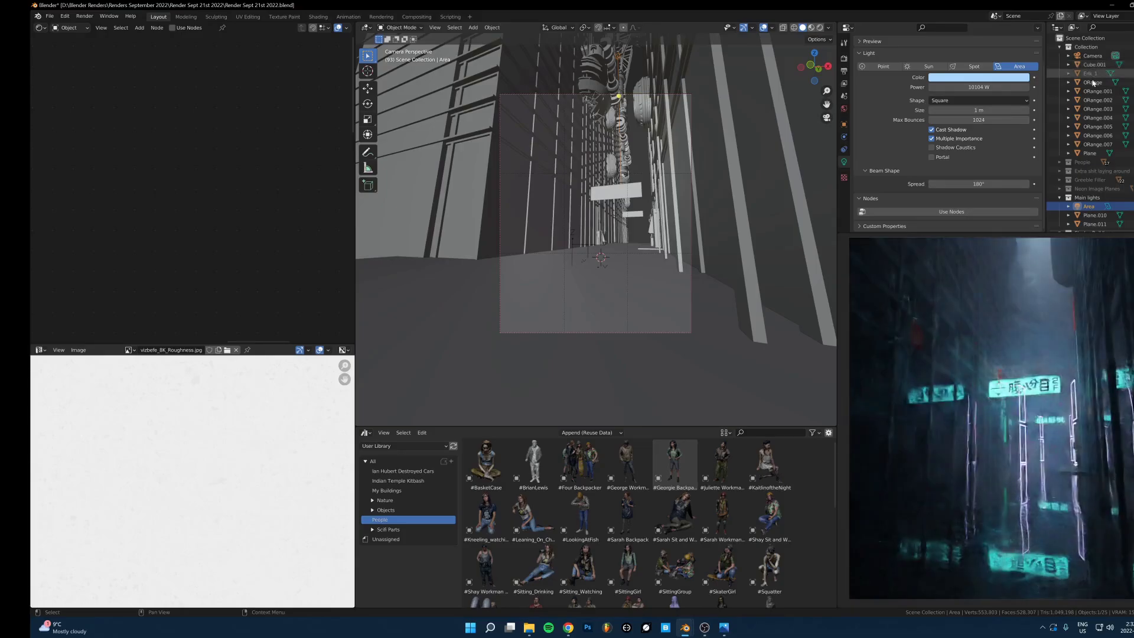
pyautogui.moveTo(688, 208); pyautogui.dragTo(650, 235, button='middle')
pyautogui.scroll(-10, 635, 205)
pyautogui.click(631, 208)
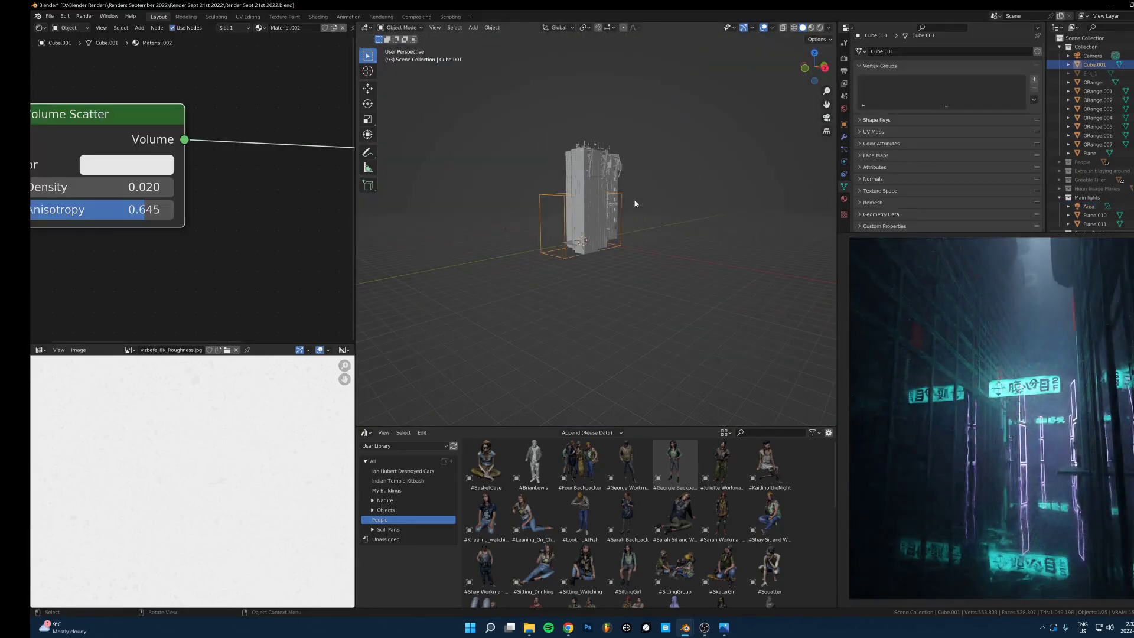
# Select the sign plane Plane.010 in the camera view and compare it with the finished render in the image viewer
pyautogui.press('KP_0')
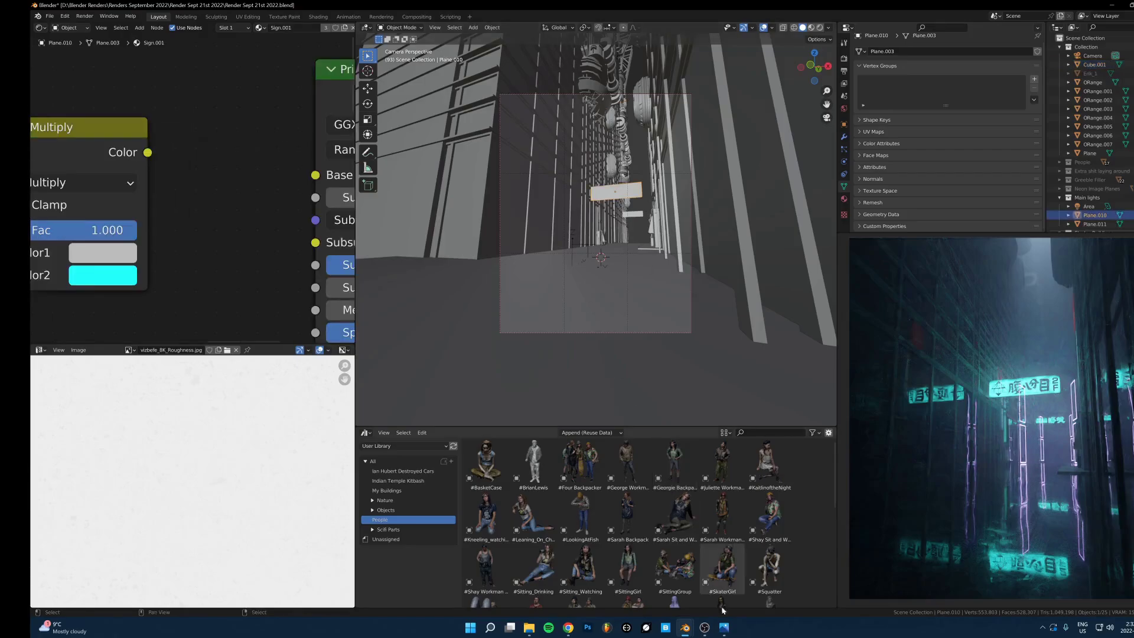
pyautogui.hotkey('alt', 'Tab')
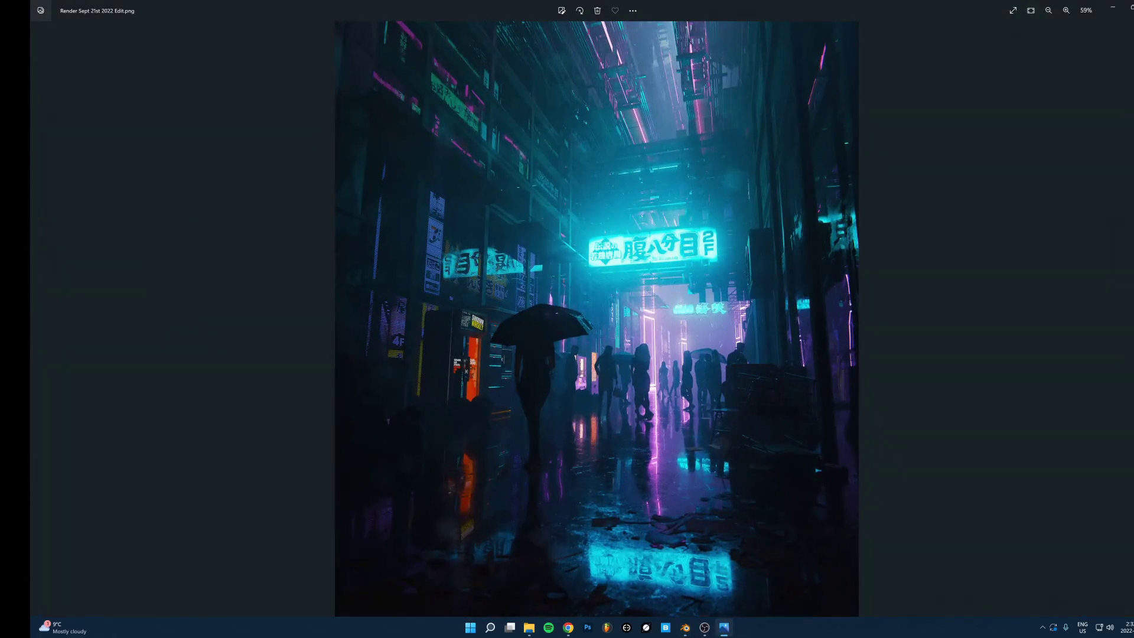
pyautogui.hotkey('alt', 'Tab')
# Select the TexturesCom_SignsNeon0188_1_M.jpg image node in the Sign.001 material and examine the neon signs in its texture
pyautogui.scroll(-6, 185, 222)
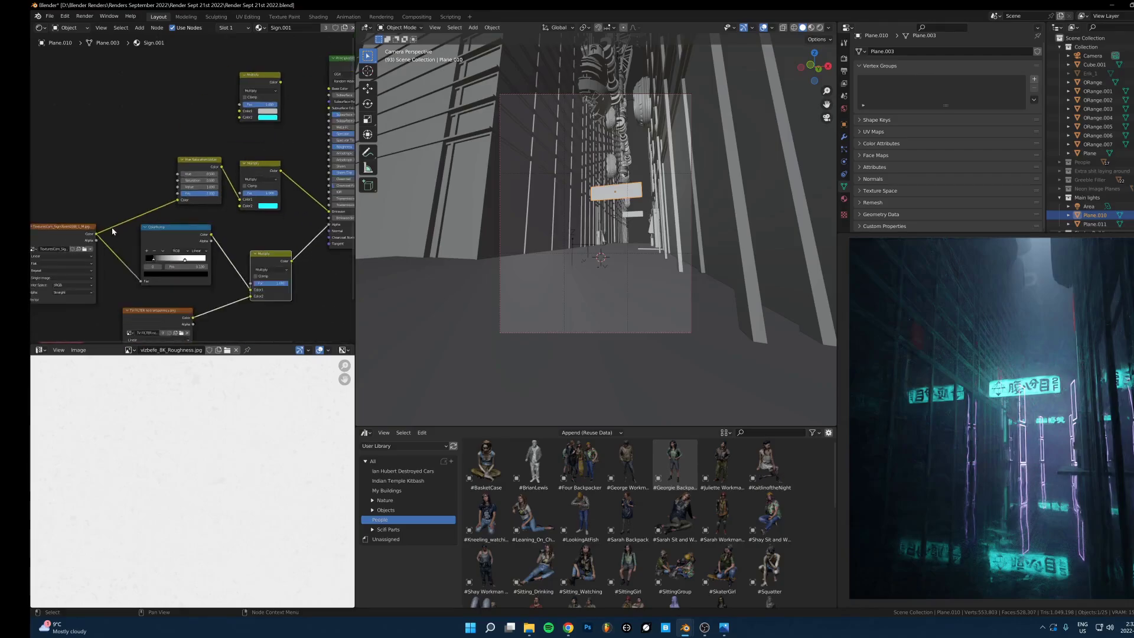
pyautogui.click(82, 228)
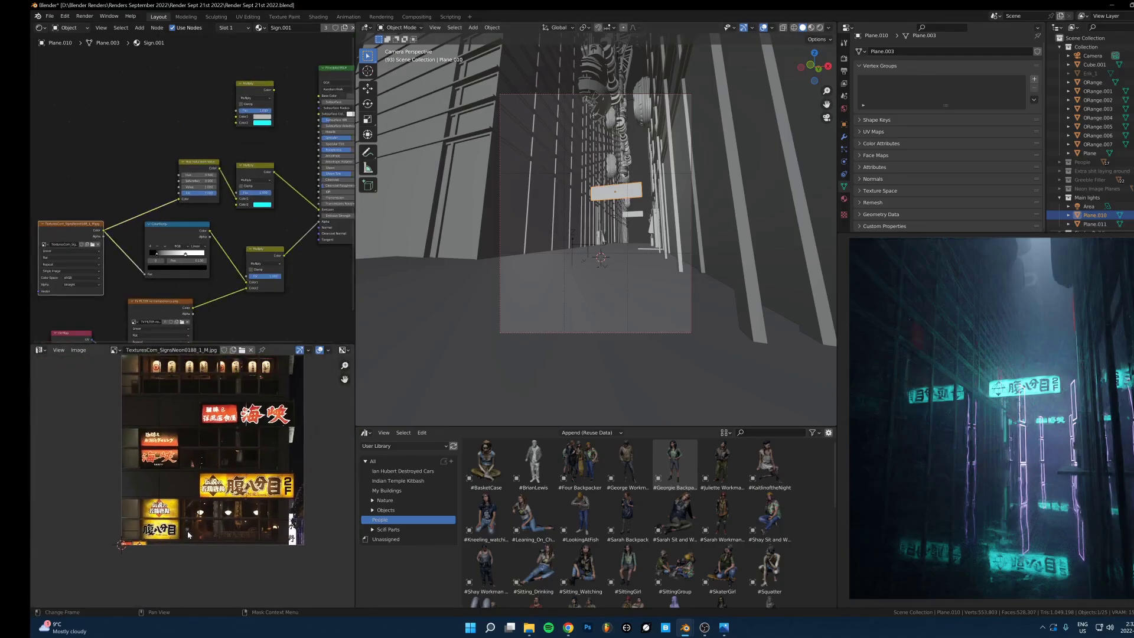
pyautogui.moveTo(188, 530); pyautogui.dragTo(181, 537, button='middle')
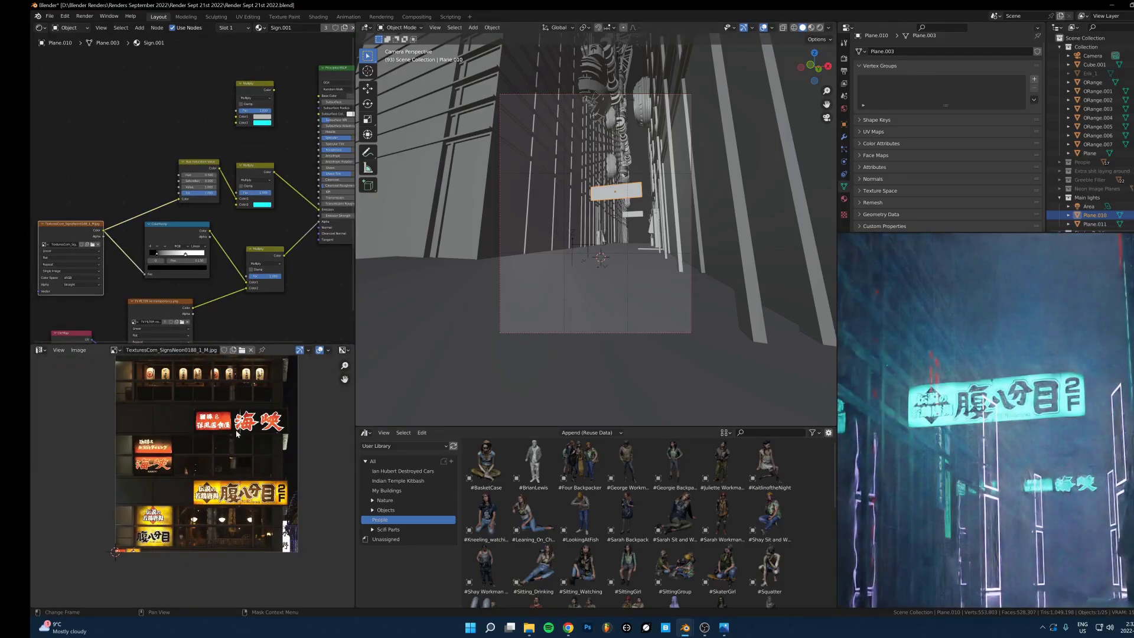
pyautogui.moveTo(237, 433); pyautogui.dragTo(204, 513, button='middle')
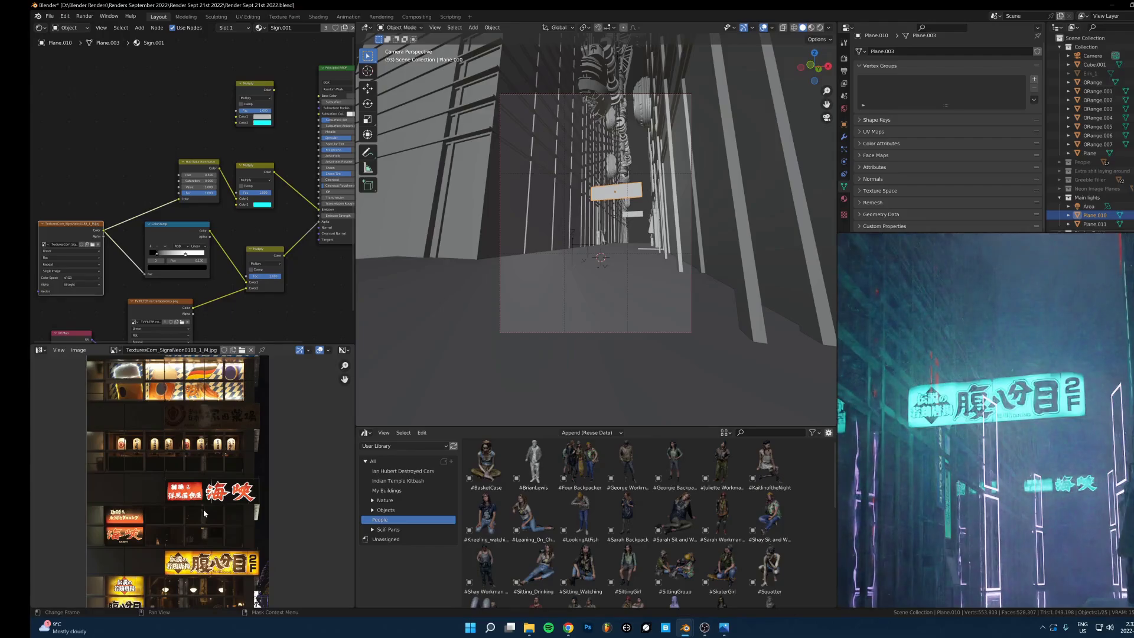
pyautogui.moveTo(205, 456); pyautogui.dragTo(210, 461, button='middle')
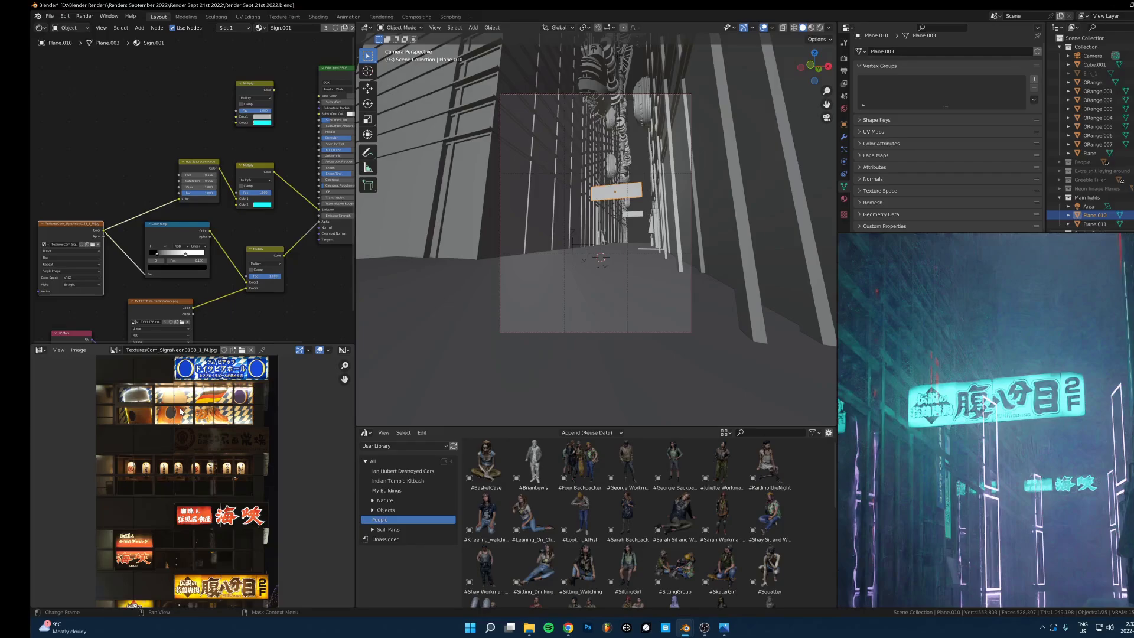
# Reposition the TexturesCom_SignsNeon0188_1_M.jpg image node in the Sign.001 node tree and widen the shader editor
pyautogui.scroll(2, 104, 227)
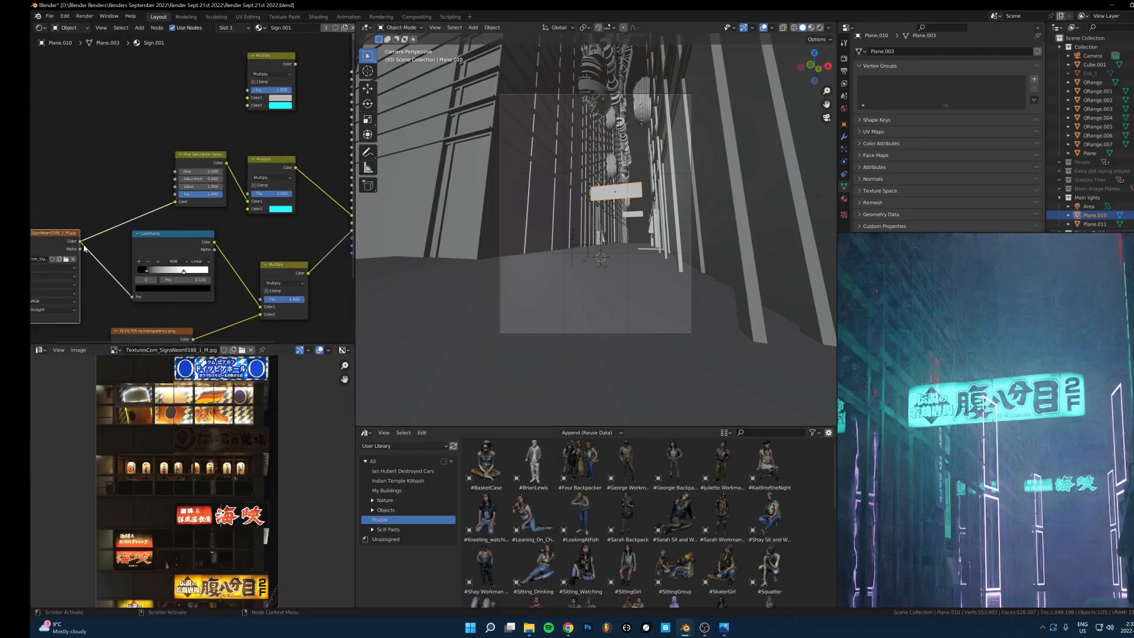
pyautogui.moveTo(53, 241); pyautogui.dragTo(61, 173)
pyautogui.scroll(-1, 61, 173)
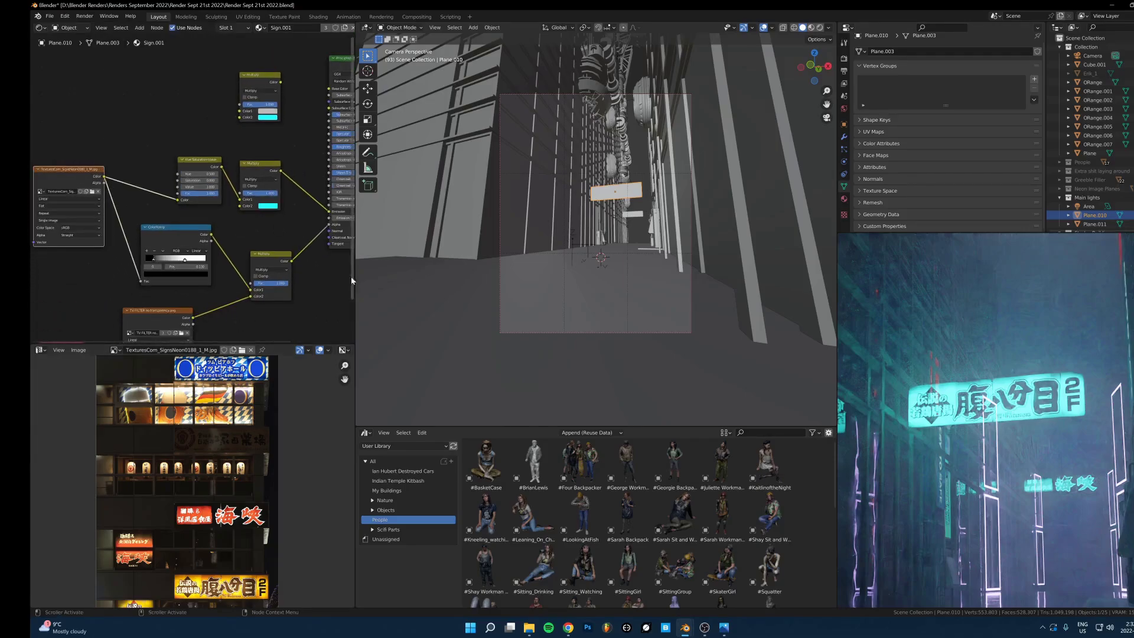
pyautogui.moveTo(357, 287); pyautogui.dragTo(510, 277)
pyautogui.scroll(3, 594, 236)
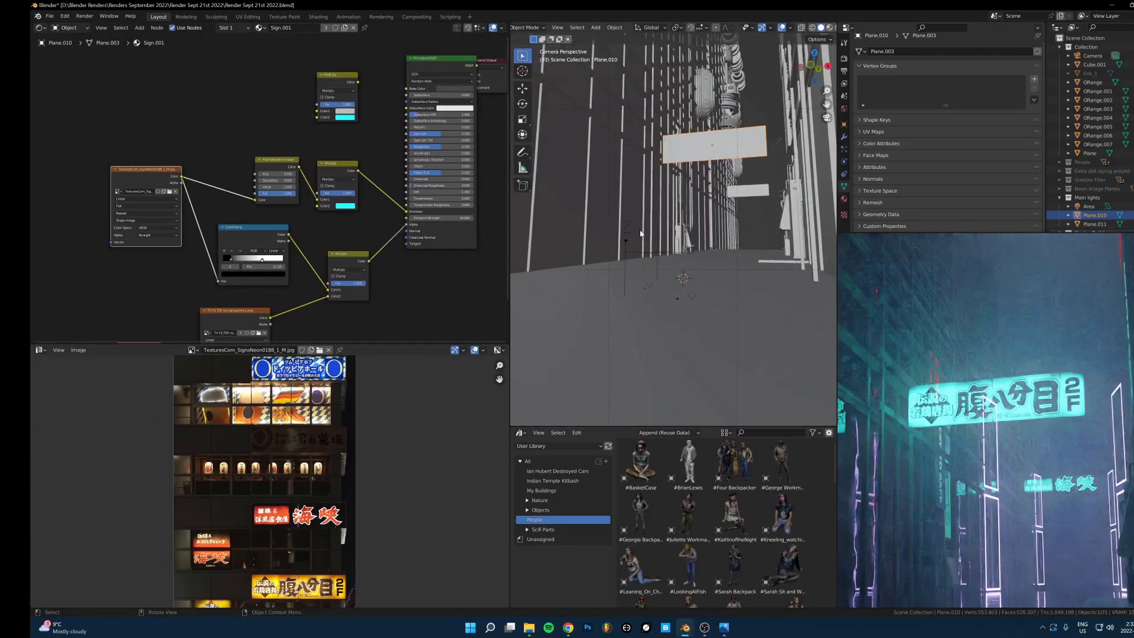
pyautogui.scroll(2, 83, 166)
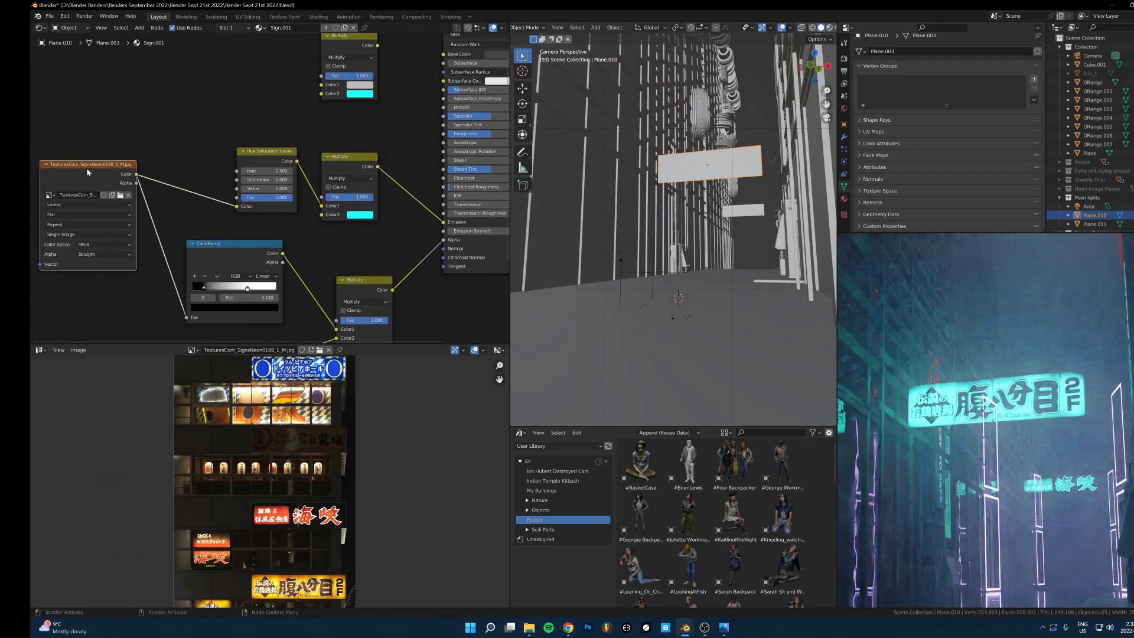
pyautogui.moveTo(87, 172); pyautogui.dragTo(81, 171)
# Examine the yellow 2F restaurant sign in the TexturesCom_SignsNeon0188_1_M.jpg texture up close
pyautogui.moveTo(225, 412); pyautogui.dragTo(211, 443, button='middle')
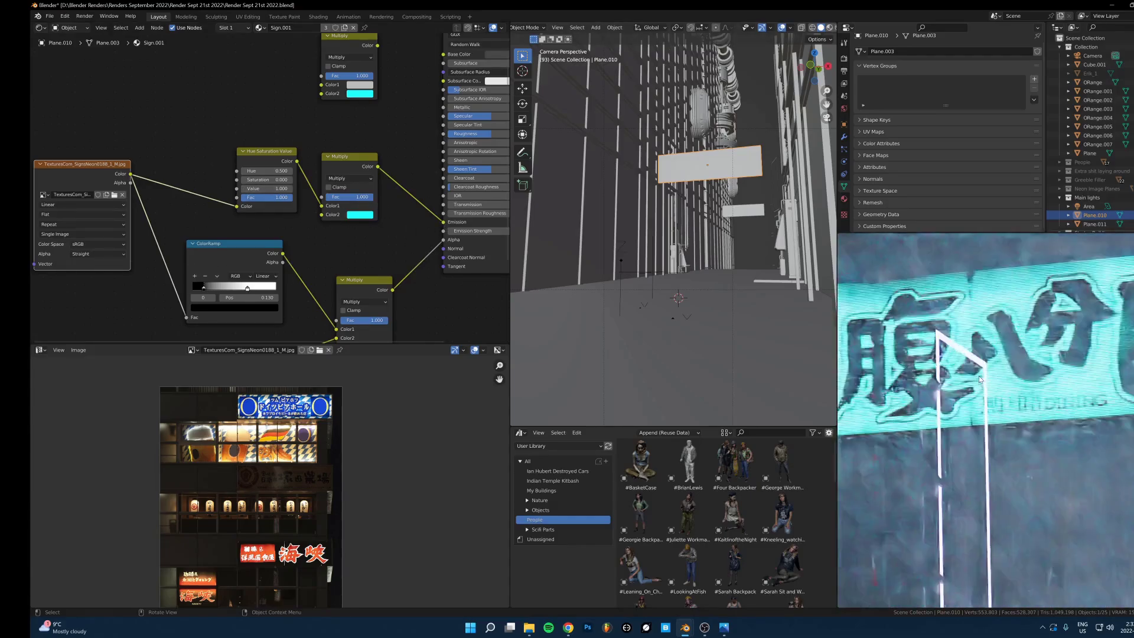
pyautogui.moveTo(301, 503); pyautogui.dragTo(306, 466, button='middle')
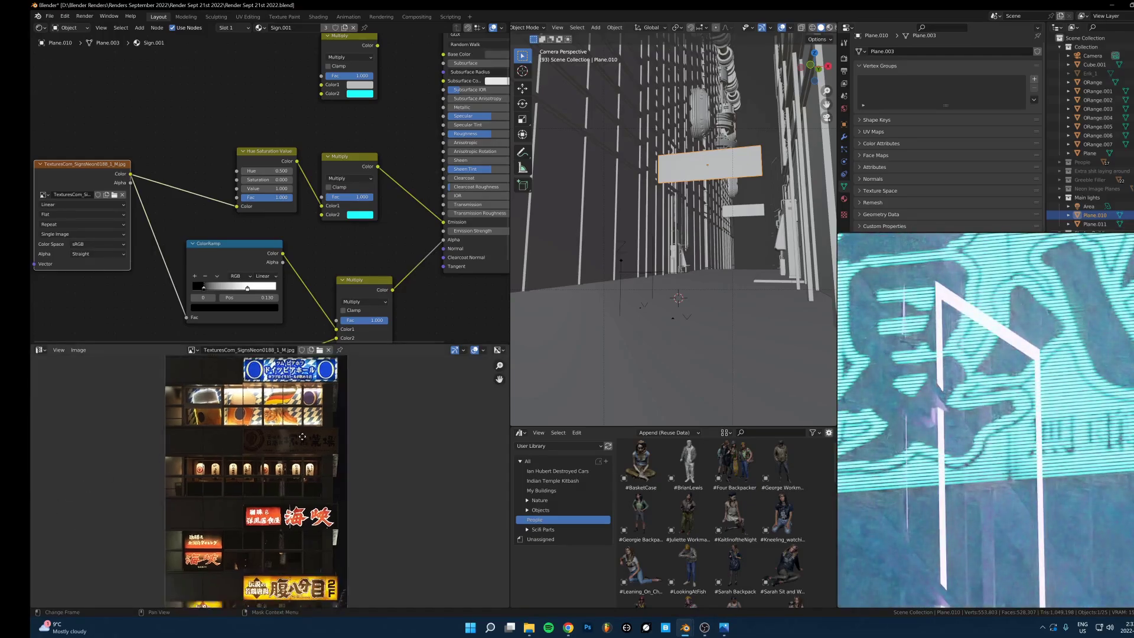
pyautogui.scroll(-3, 307, 461)
pyautogui.scroll(5, 317, 531)
pyautogui.moveTo(317, 540); pyautogui.dragTo(301, 386, button='middle')
pyautogui.scroll(4, 303, 413)
pyautogui.moveTo(329, 472); pyautogui.dragTo(294, 468, button='middle')
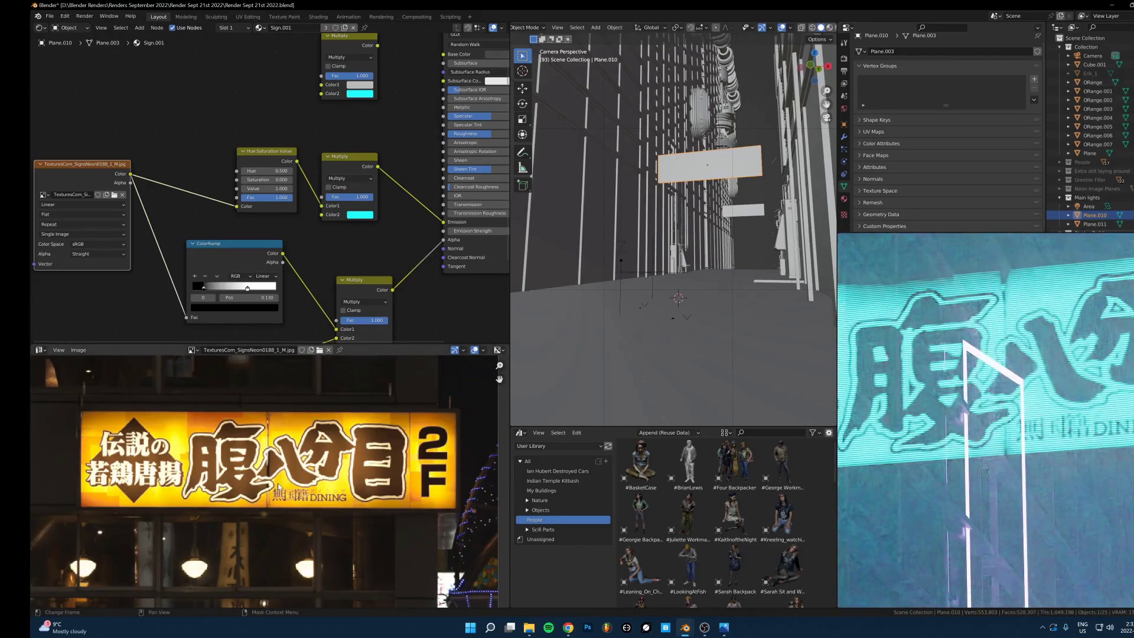
# Inspect the Emission Strength of the sign's Principled BSDF and move the Hue Saturation Value node away from the Multiply node
pyautogui.moveTo(307, 215); pyautogui.dragTo(241, 214, button='middle')
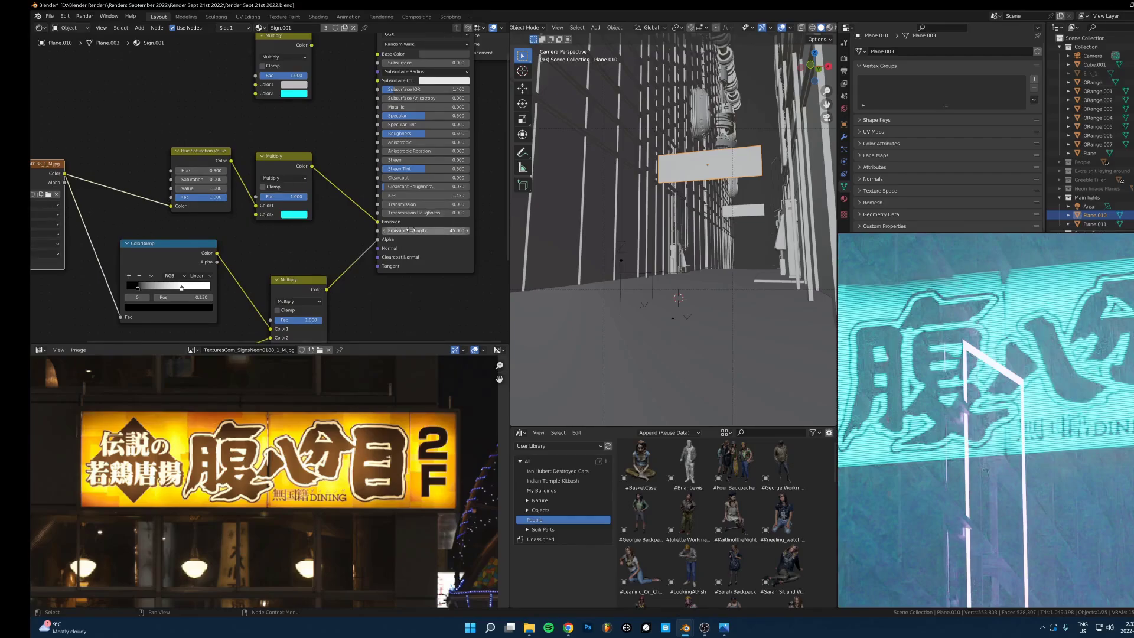
pyautogui.scroll(-2, 993, 335)
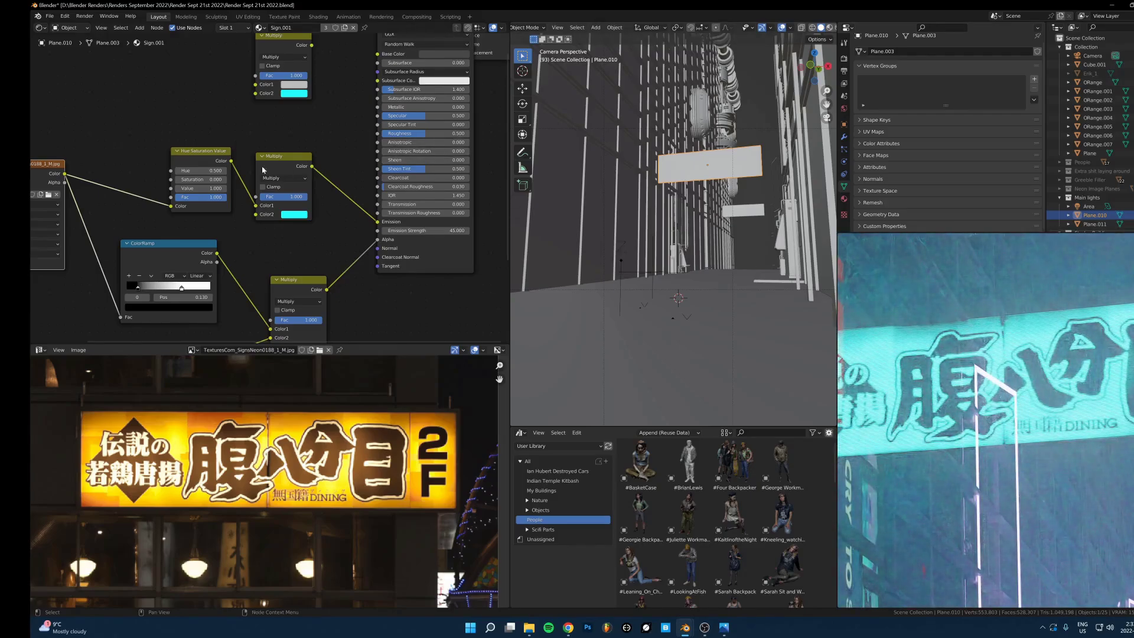
pyautogui.scroll(2, 206, 194)
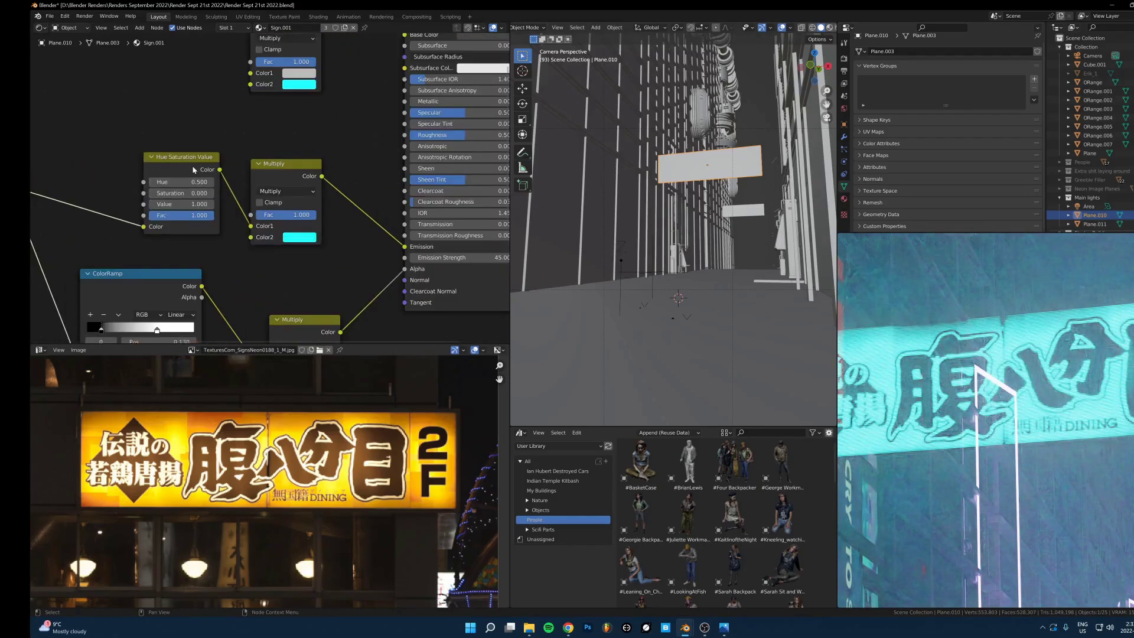
pyautogui.moveTo(195, 170); pyautogui.dragTo(165, 173)
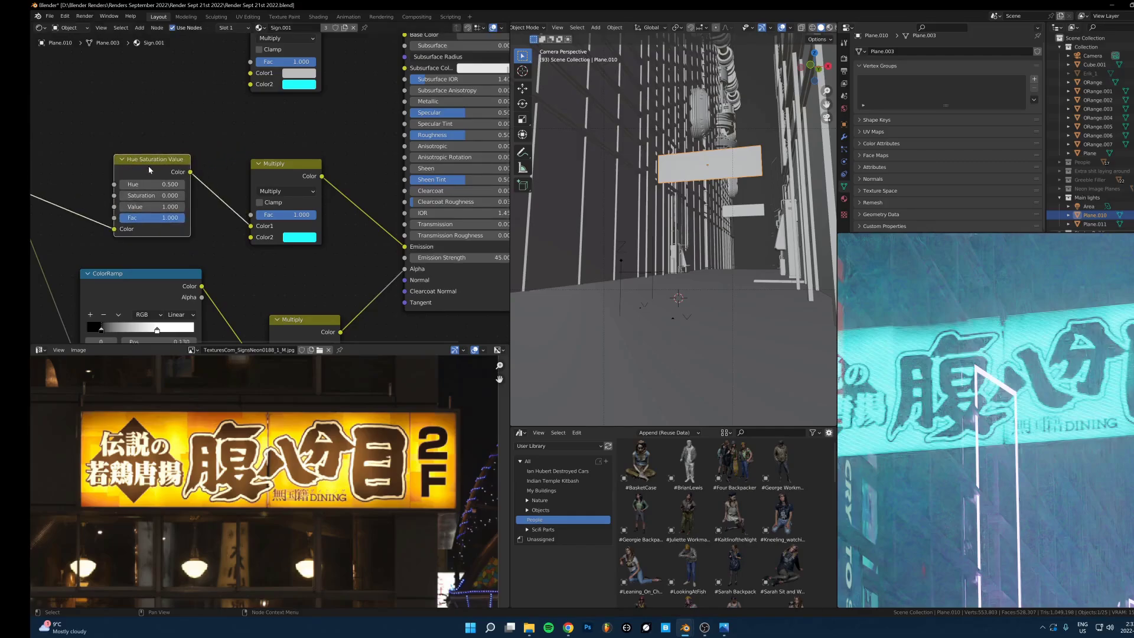
# Mute the cyan Multiply and Hue Saturation Value nodes in turn and re-enable both to compare the sign's colour
pyautogui.click(287, 164)
pyautogui.press('m')
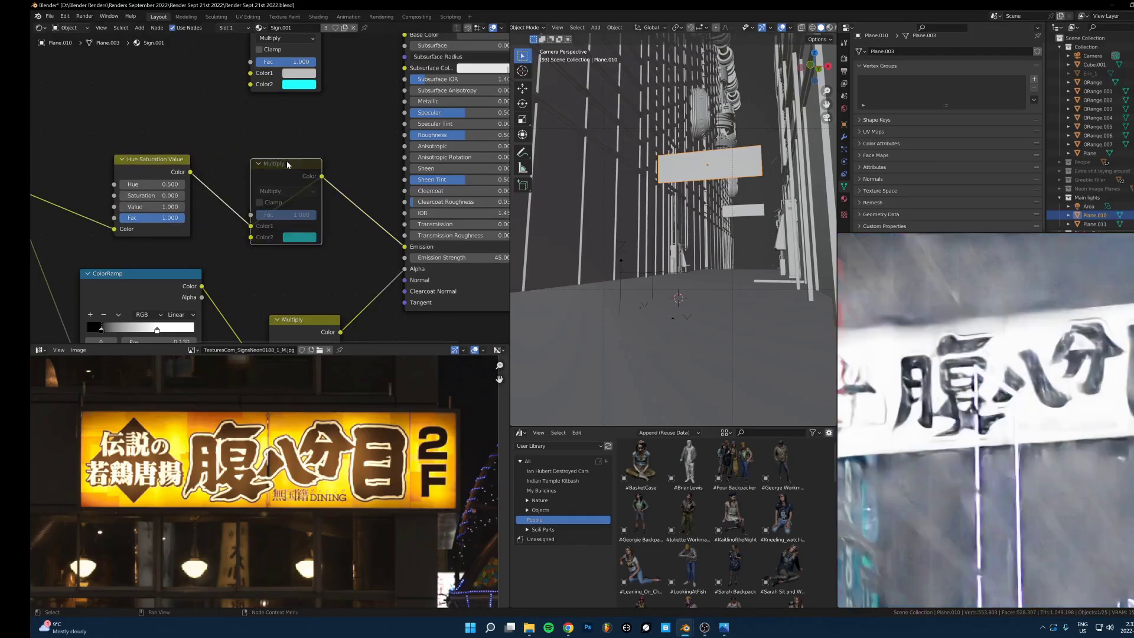
pyautogui.click(166, 170)
pyautogui.press('m')
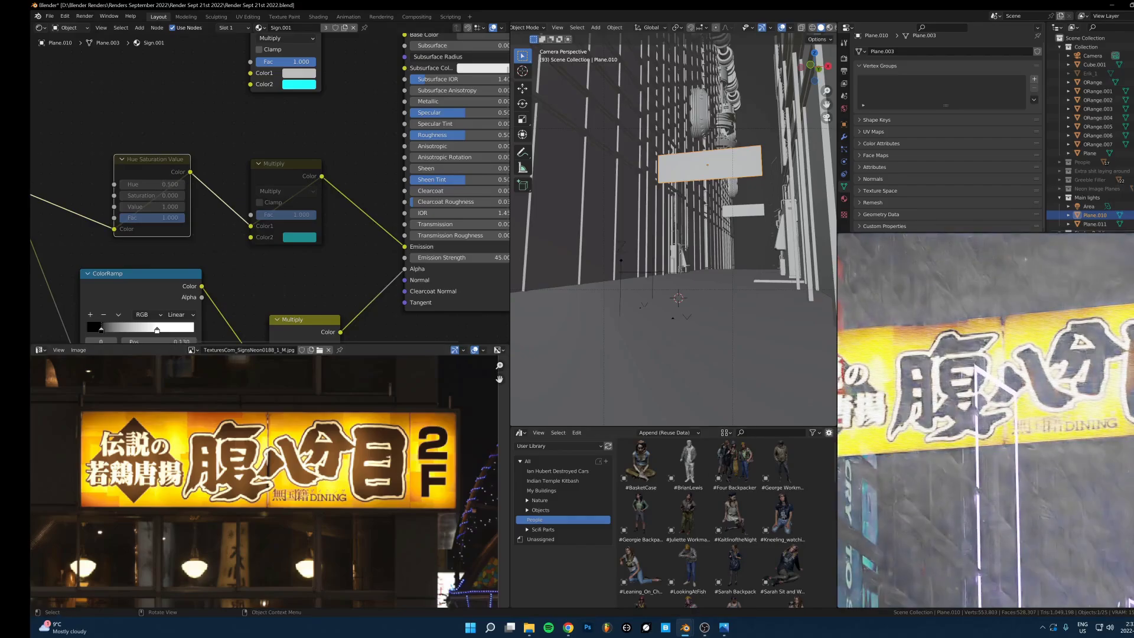
pyautogui.press('m')
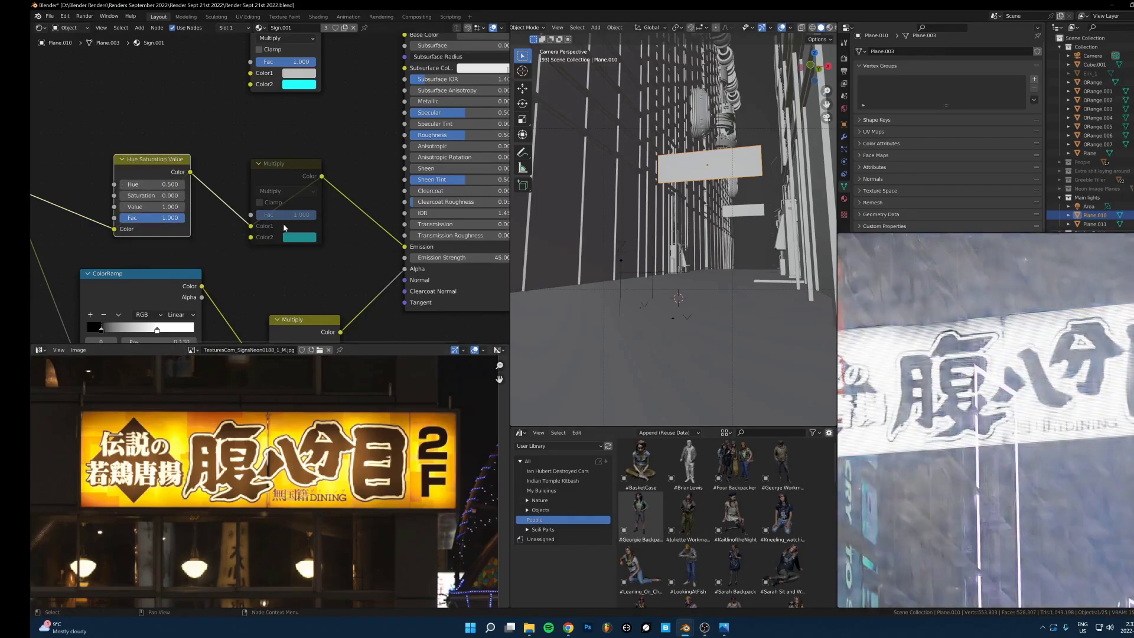
pyautogui.click(300, 168)
pyautogui.press('m')
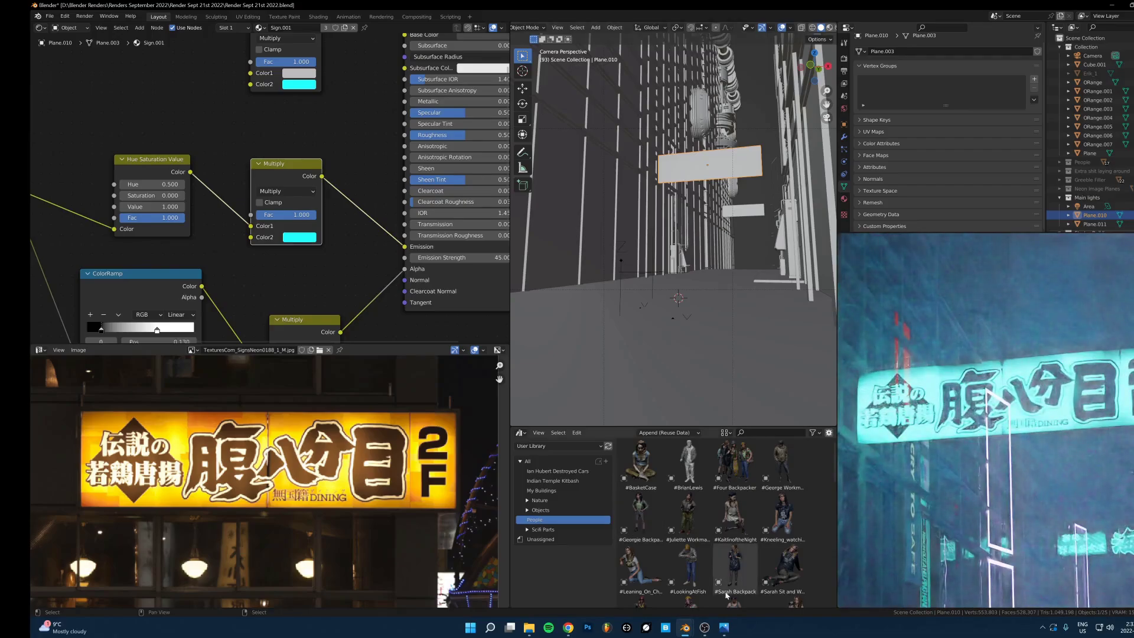
# Check the cyan sign's glow in the finished render in the image viewer, and return to the sign's shader nodes in Blender
pyautogui.click(724, 628)
pyautogui.scroll(2, 735, 329)
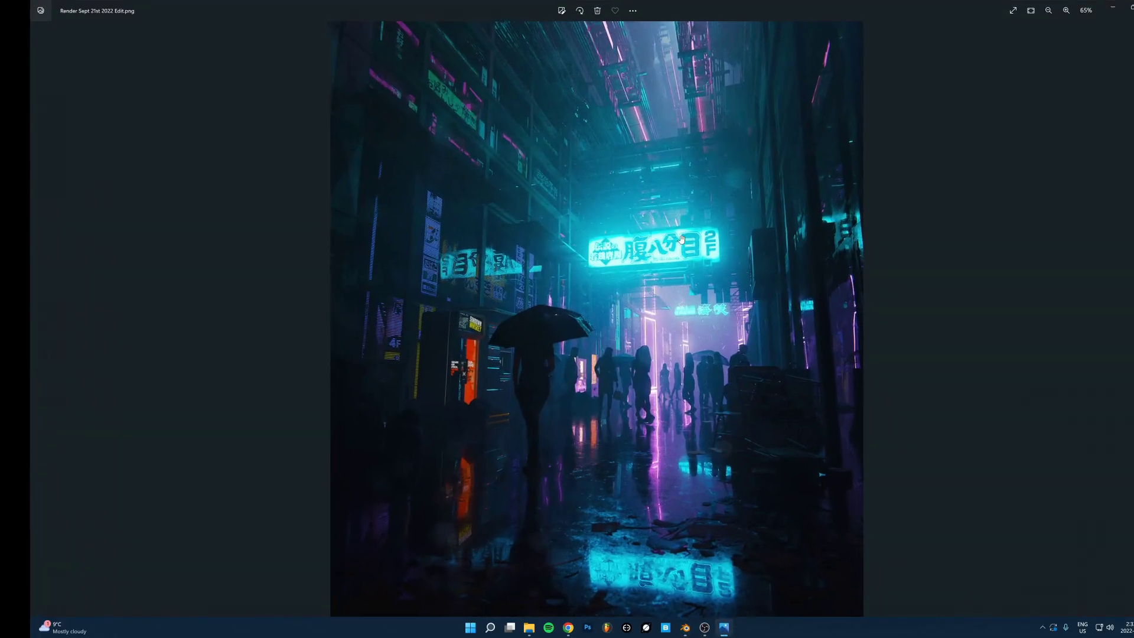
pyautogui.scroll(-2, 719, 456)
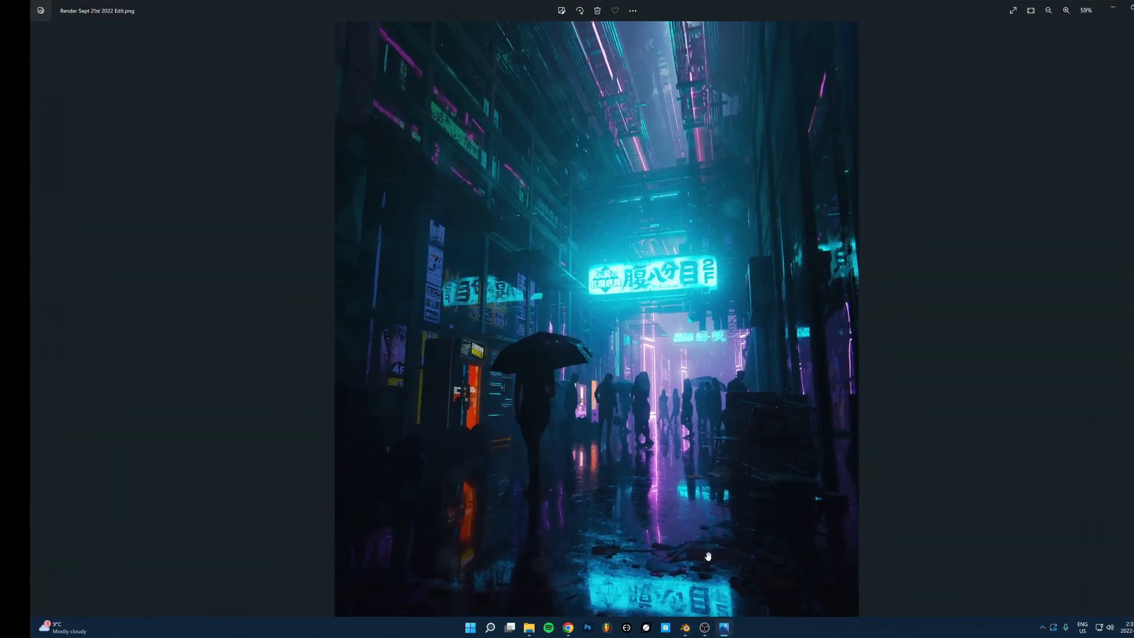
pyautogui.click(725, 627)
pyautogui.scroll(-1, 289, 206)
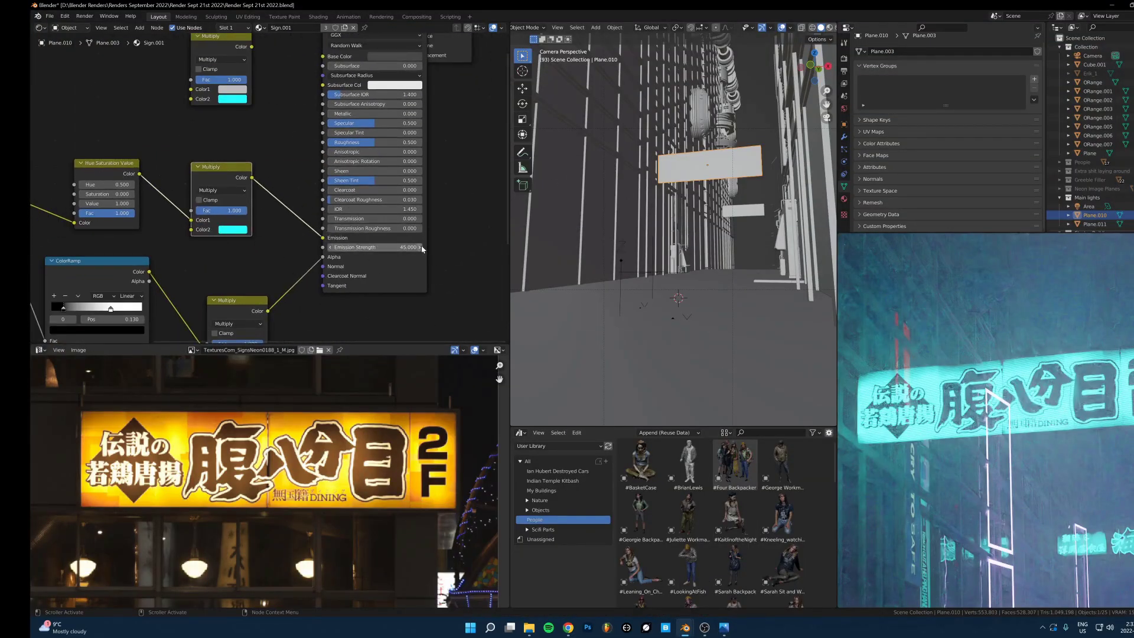
# Select the TV FILTER no transparency.png image node and examine its horizontal line pattern in the image editor
pyautogui.press('Home')
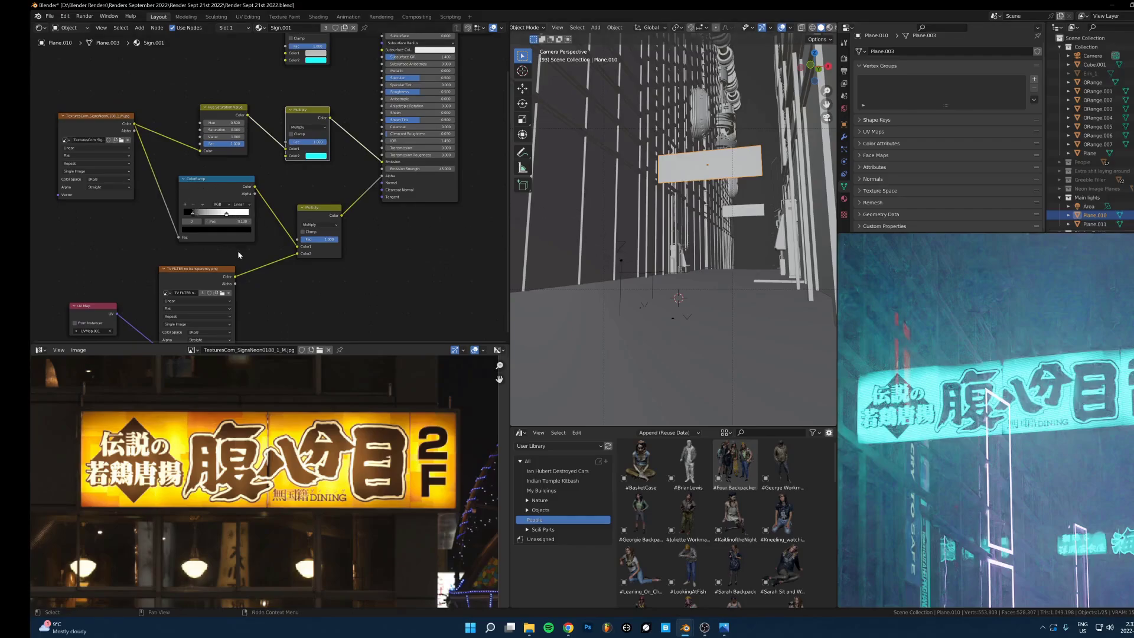
pyautogui.scroll(2, 243, 255)
pyautogui.moveTo(269, 258); pyautogui.dragTo(273, 235, button='middle')
pyautogui.scroll(3, 212, 258)
pyautogui.moveTo(155, 258); pyautogui.dragTo(232, 200, button='middle')
pyautogui.scroll(-2, 232, 199)
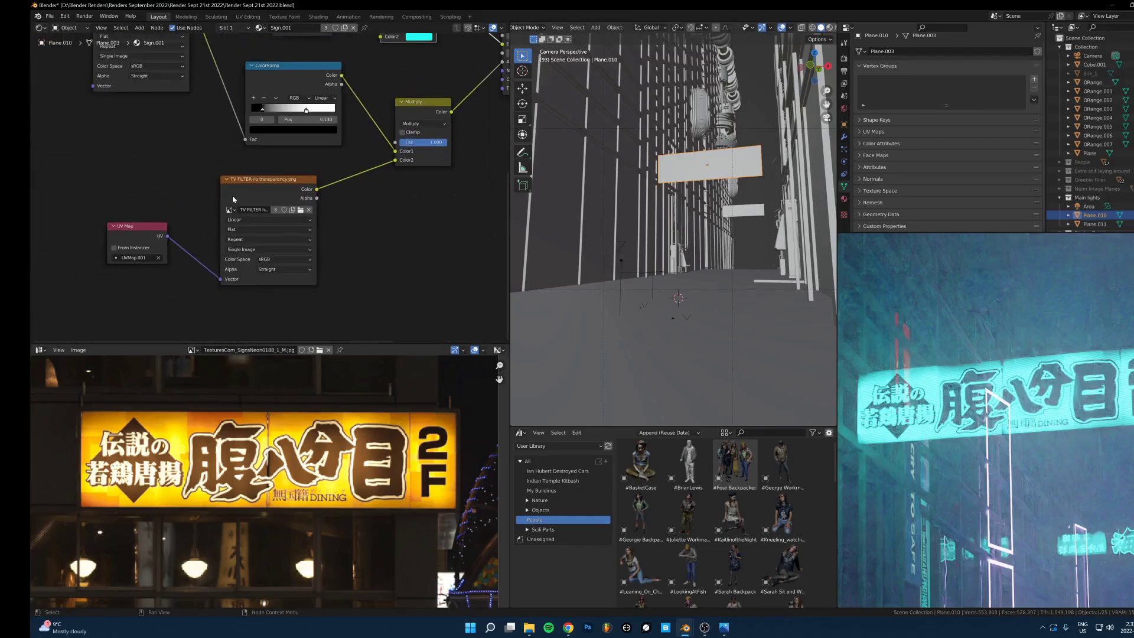
pyautogui.click(267, 194)
pyautogui.scroll(-2, 329, 470)
pyautogui.scroll(3, 329, 470)
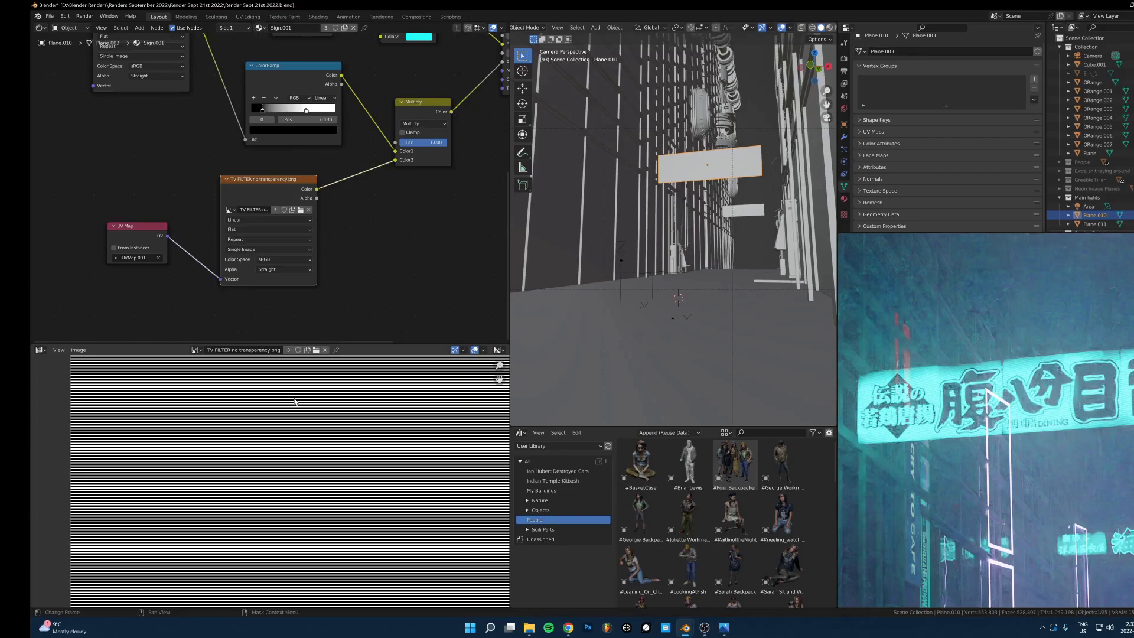
pyautogui.hotkey('shift', 'a')
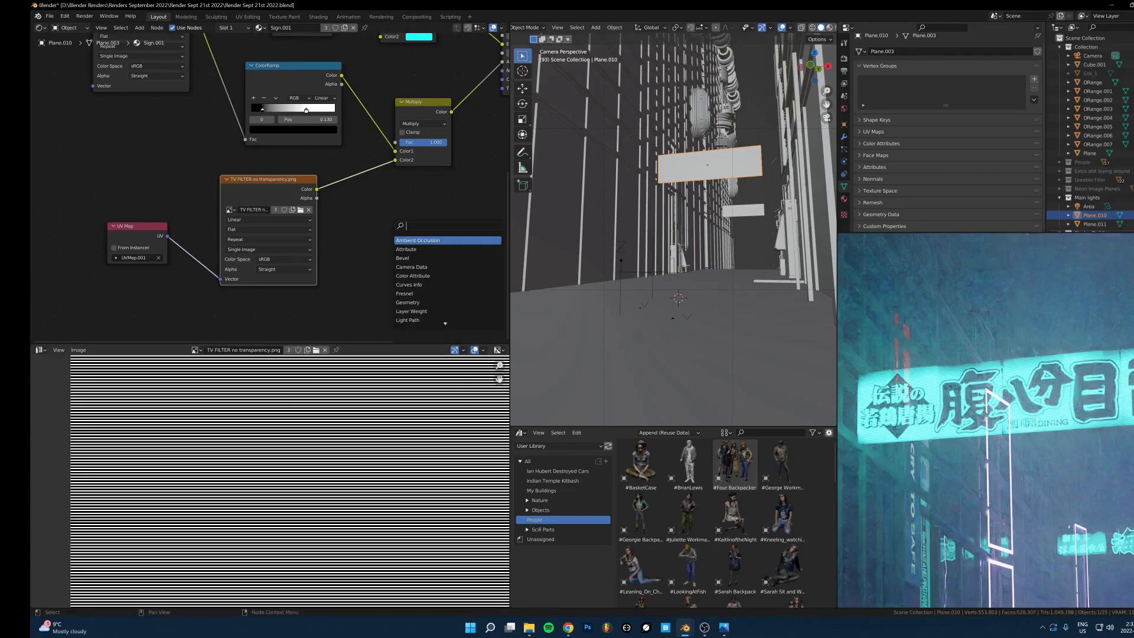
pyautogui.write('wave')
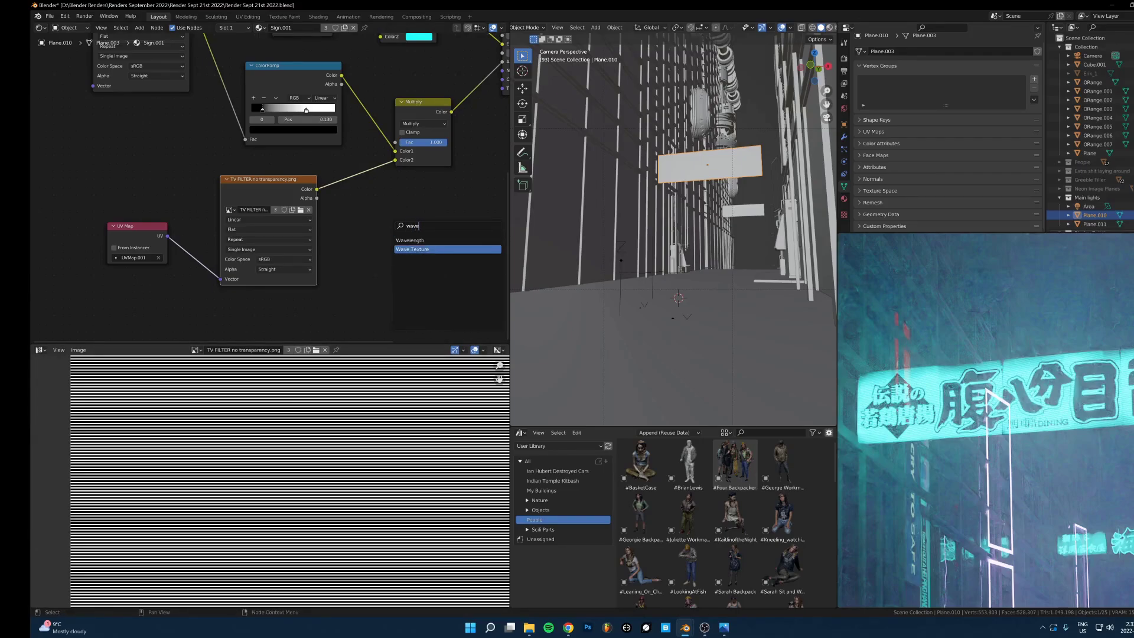
pyautogui.click(401, 248)
pyautogui.rightClick(389, 244)
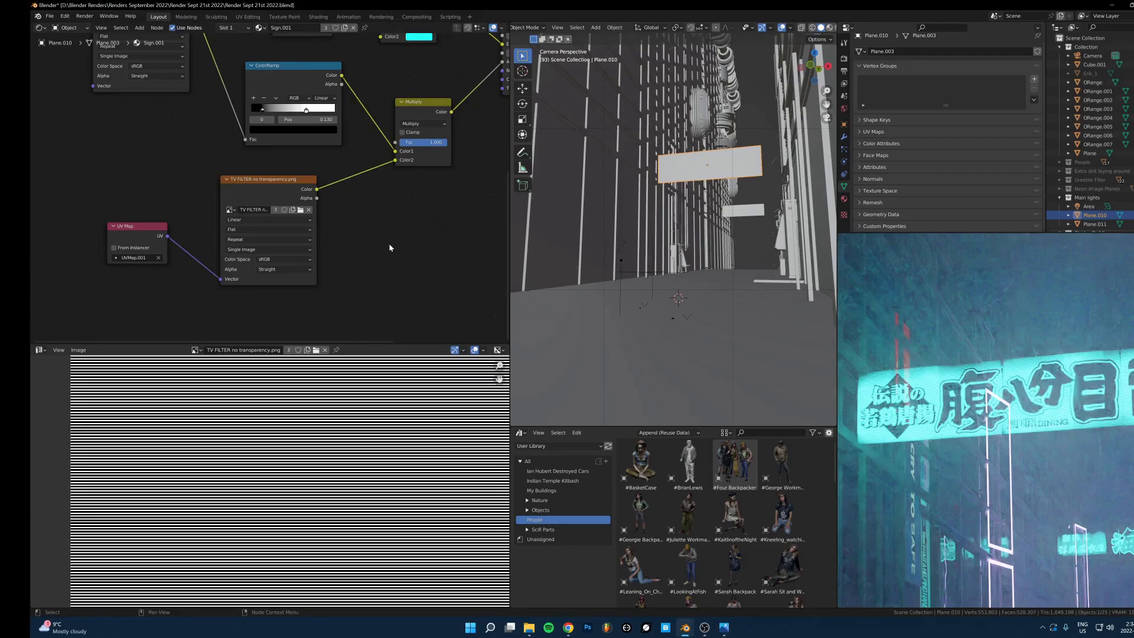
# Examine the TV filter stripes closely and shift the Multiply node that combines them with the ColorRamp for the Alpha input
pyautogui.scroll(2, 246, 481)
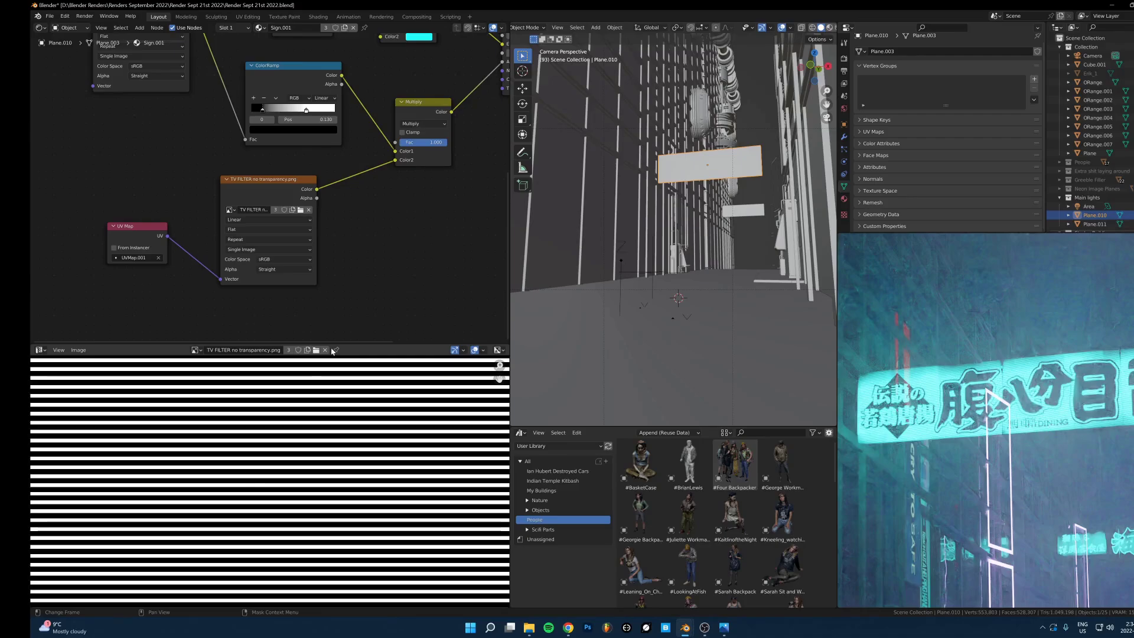
pyautogui.moveTo(386, 189); pyautogui.dragTo(288, 258, button='middle')
pyautogui.moveTo(306, 168); pyautogui.dragTo(333, 147)
pyautogui.click(320, 139)
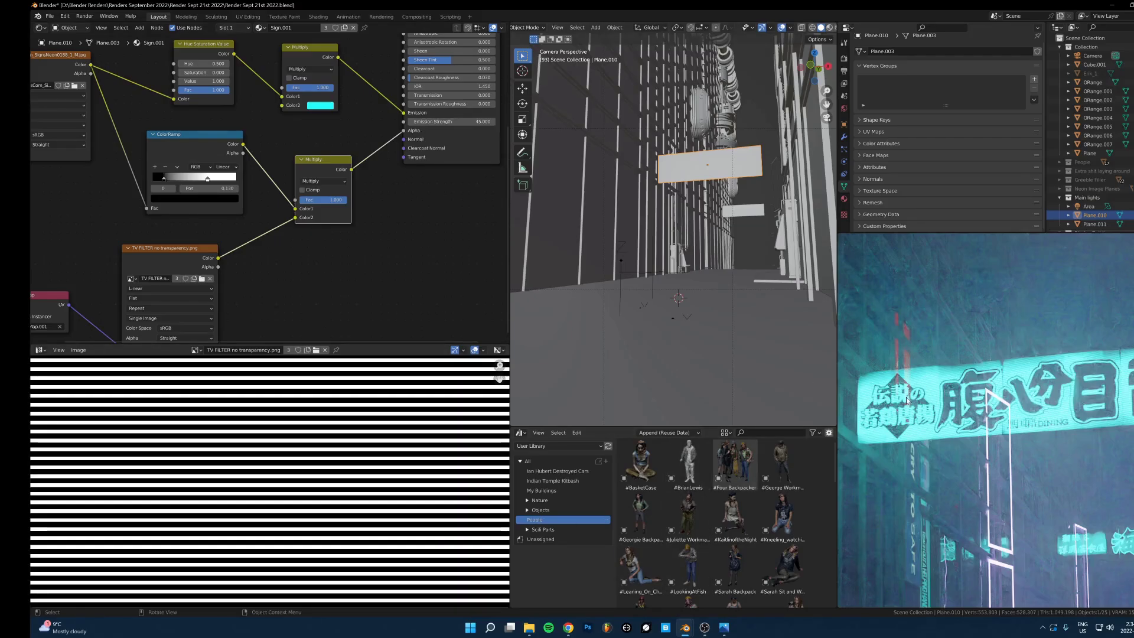
pyautogui.scroll(5, 1007, 399)
pyautogui.scroll(-4, 1007, 399)
# Examine the striped neon signs on the building beside the umbrella figure in the finished render in the image viewer
pyautogui.click(723, 627)
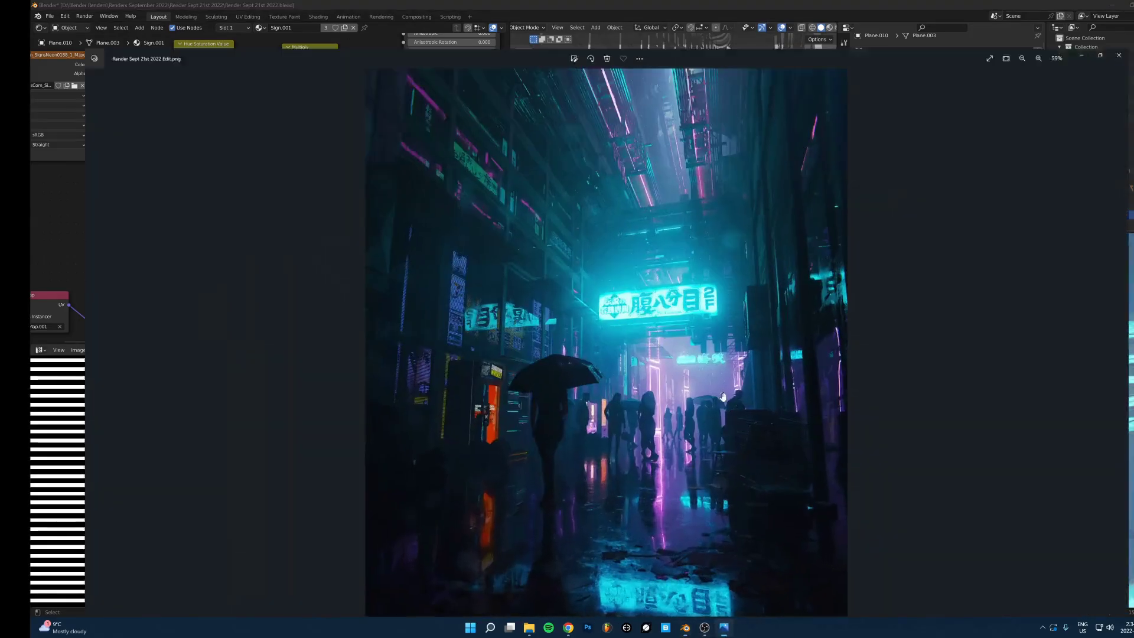
pyautogui.scroll(3, 645, 315)
pyautogui.scroll(2, 645, 314)
pyautogui.scroll(3, 353, 192)
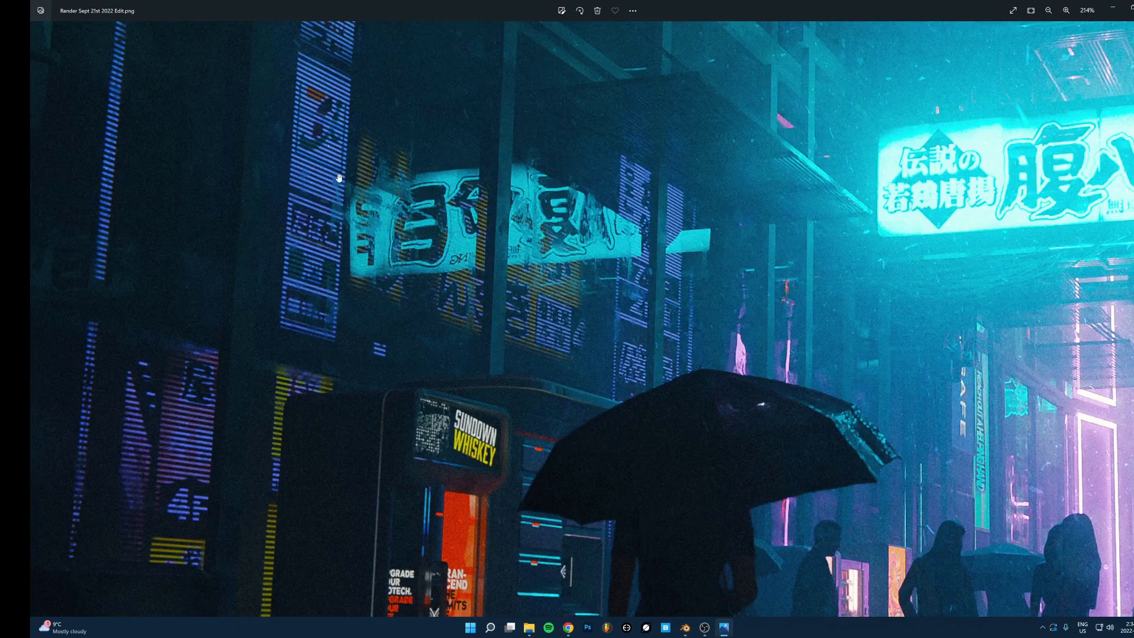
pyautogui.scroll(2, 352, 192)
pyautogui.moveTo(353, 192); pyautogui.dragTo(463, 223)
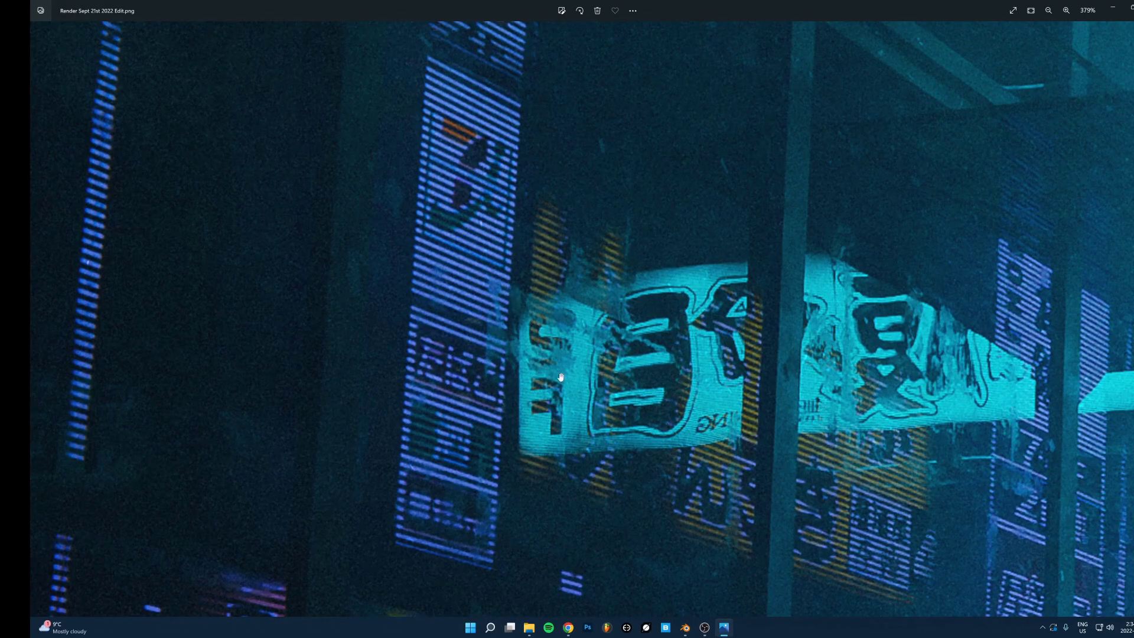
pyautogui.scroll(-3, 594, 370)
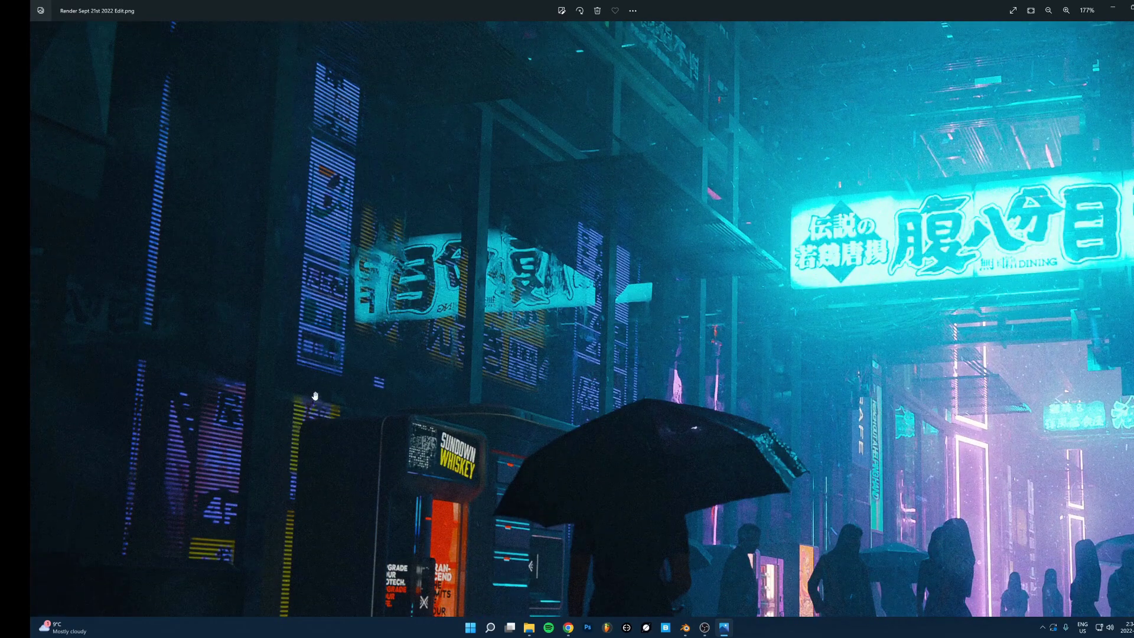
pyautogui.scroll(3, 364, 336)
pyautogui.scroll(-5, 647, 378)
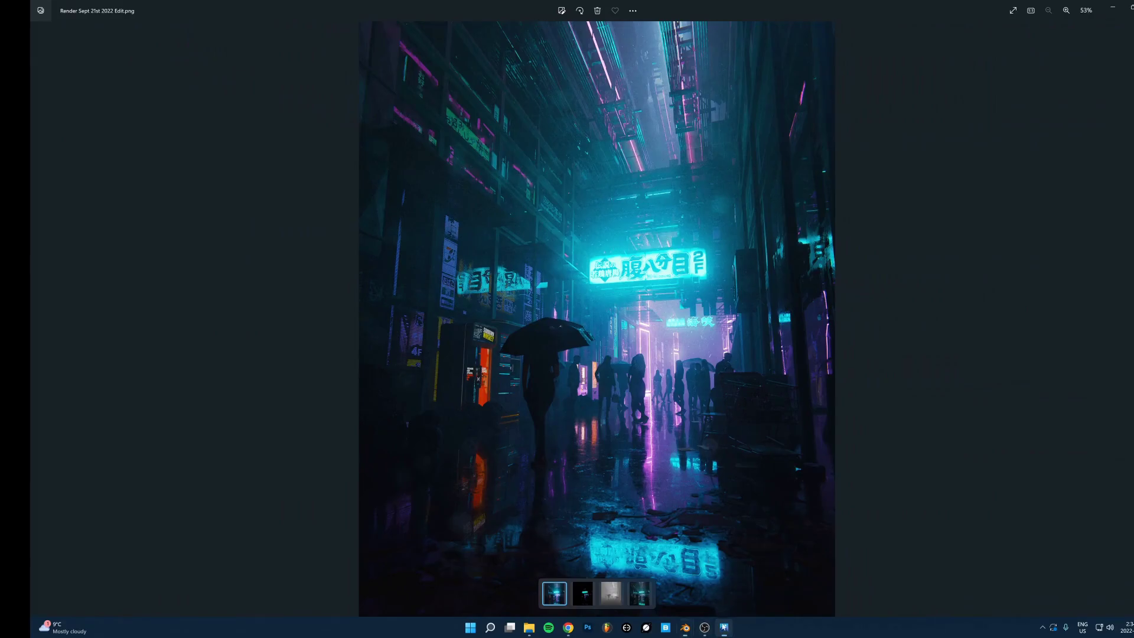
pyautogui.click(723, 626)
# Return to the full camera view in Blender, enable the Neon Image Planes collection and select its objects
pyautogui.press('KP_0')
pyautogui.scroll(-5, 1056, 400)
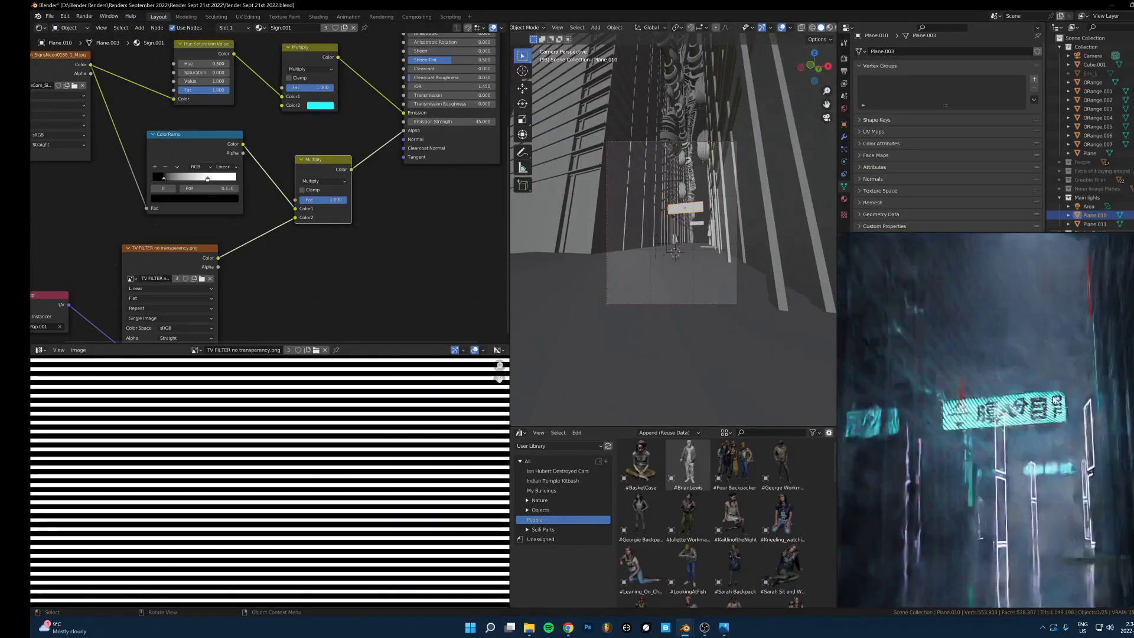
pyautogui.scroll(-2, 1055, 400)
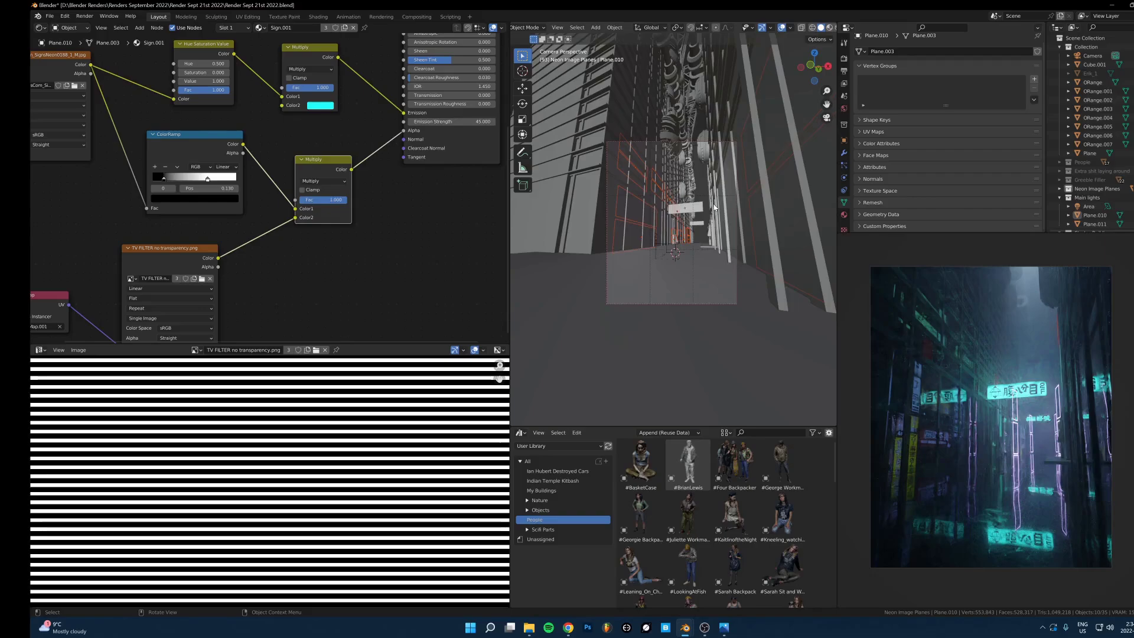
# Isolate the neon image planes in local view, select Plane.003 with its Sign material, and view it through the camera
pyautogui.press('KP_Divide')
pyautogui.scroll(5, 691, 218)
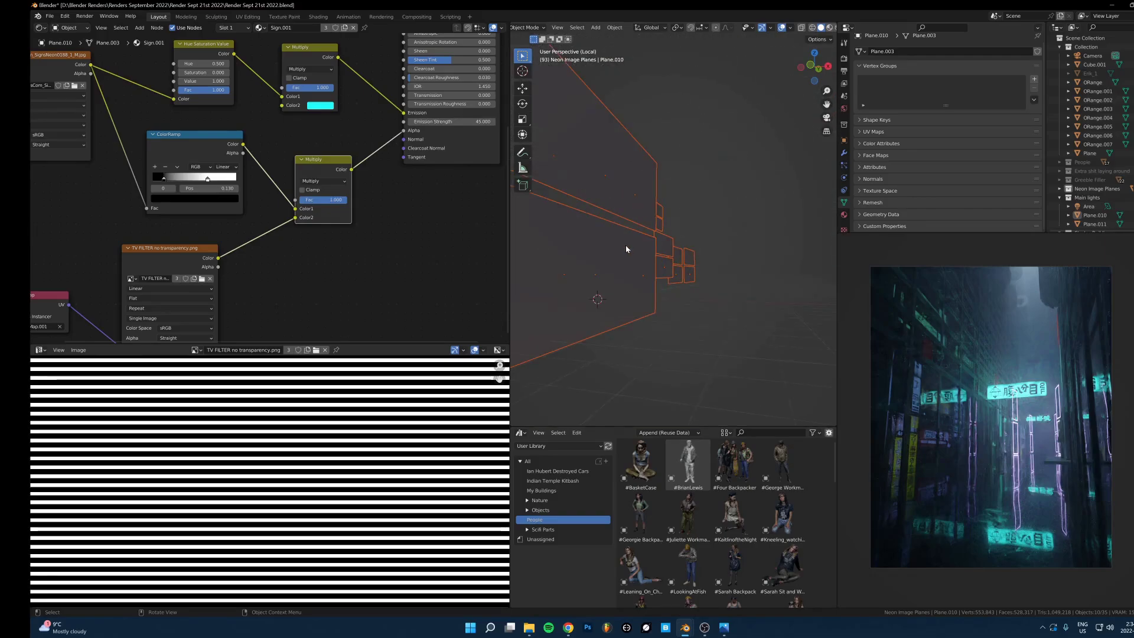
pyautogui.click(627, 249)
pyautogui.moveTo(627, 248); pyautogui.dragTo(760, 254, button='middle')
pyautogui.press('KP_0')
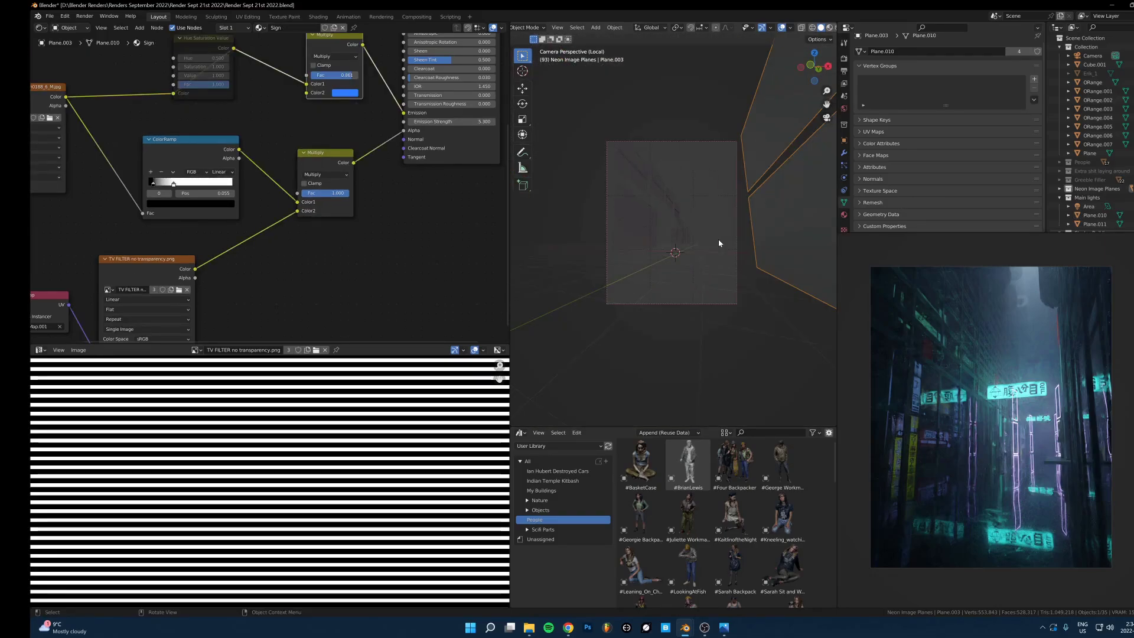
# Select Plane.002, check its mesh in Edit Mode, and view the sign photo from its image texture node in the image editor
pyautogui.click(654, 231)
pyautogui.press('Tab')
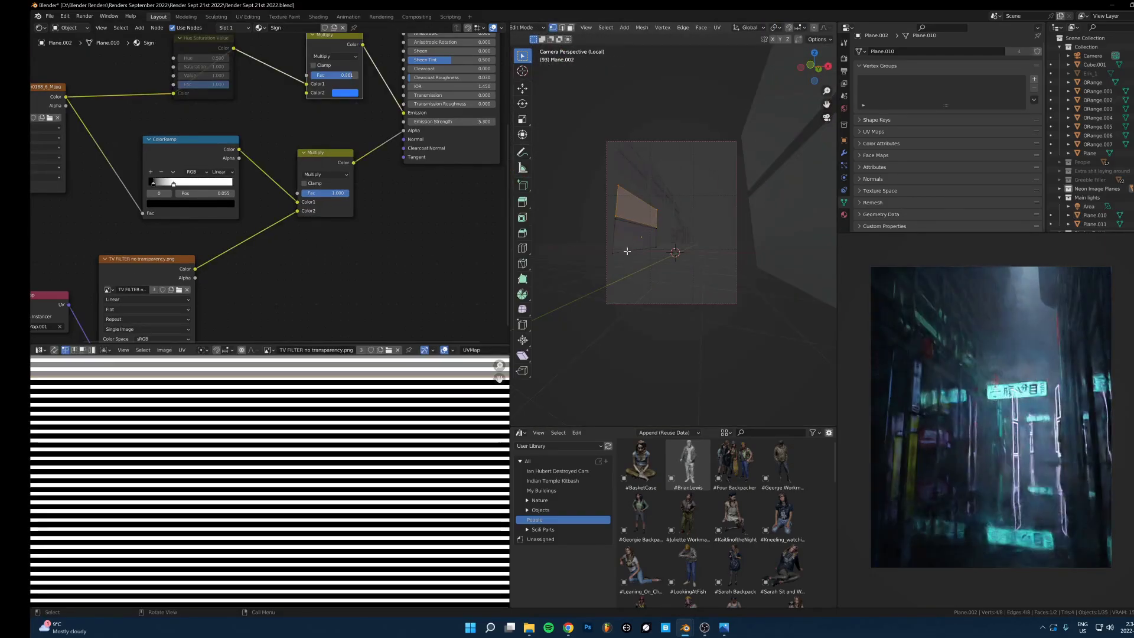
pyautogui.press('Tab')
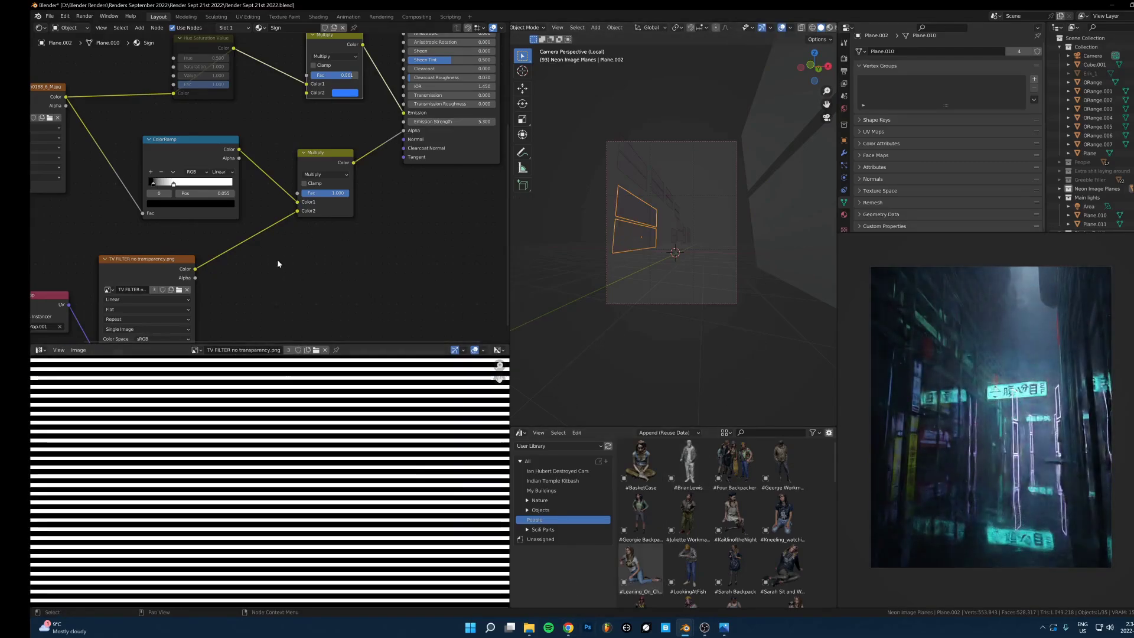
pyautogui.scroll(-3, 278, 264)
pyautogui.click(149, 147)
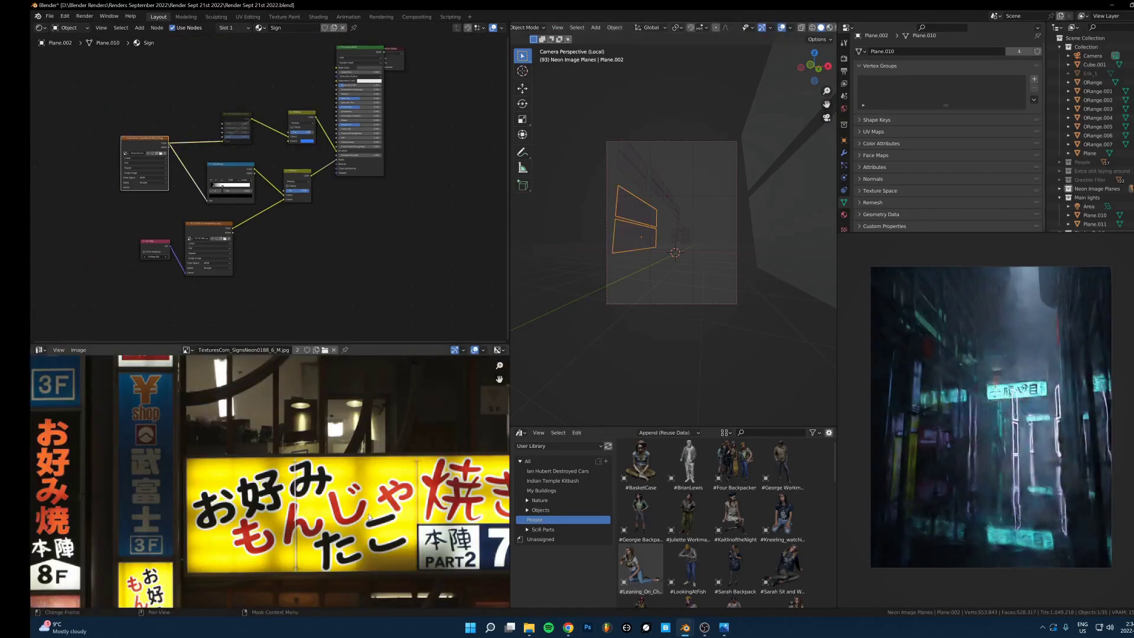
pyautogui.scroll(-8, 369, 518)
pyautogui.scroll(5, 337, 484)
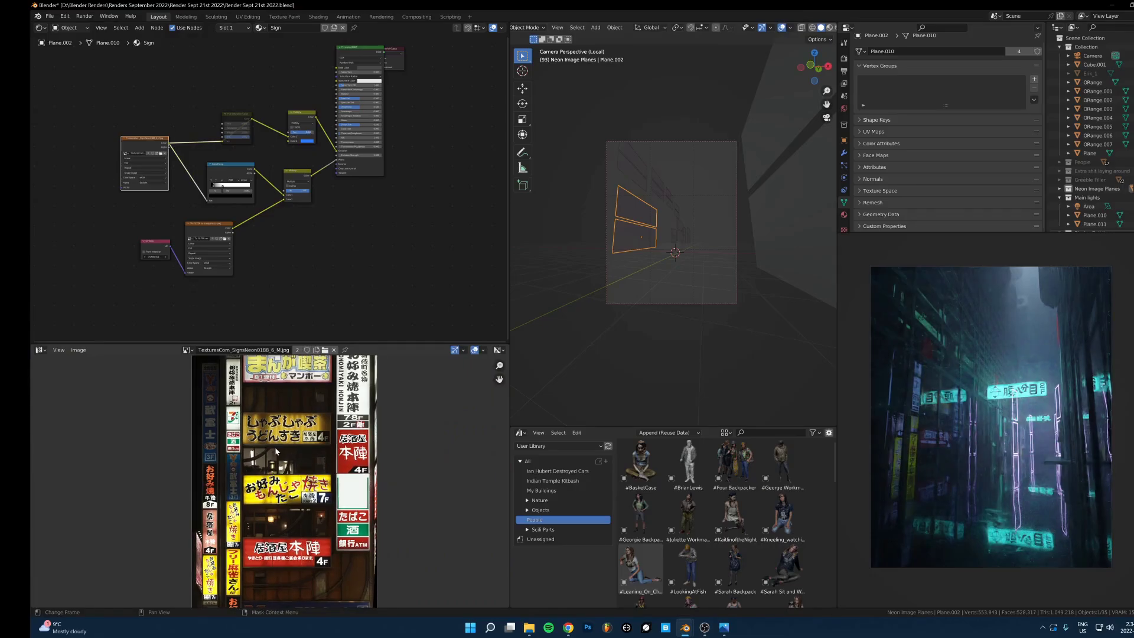
# Zoom to the sign planes, select Plane.012 above them and inspect its full UV layout over the sign photo in Edit Mode
pyautogui.press('KP_Decimal')
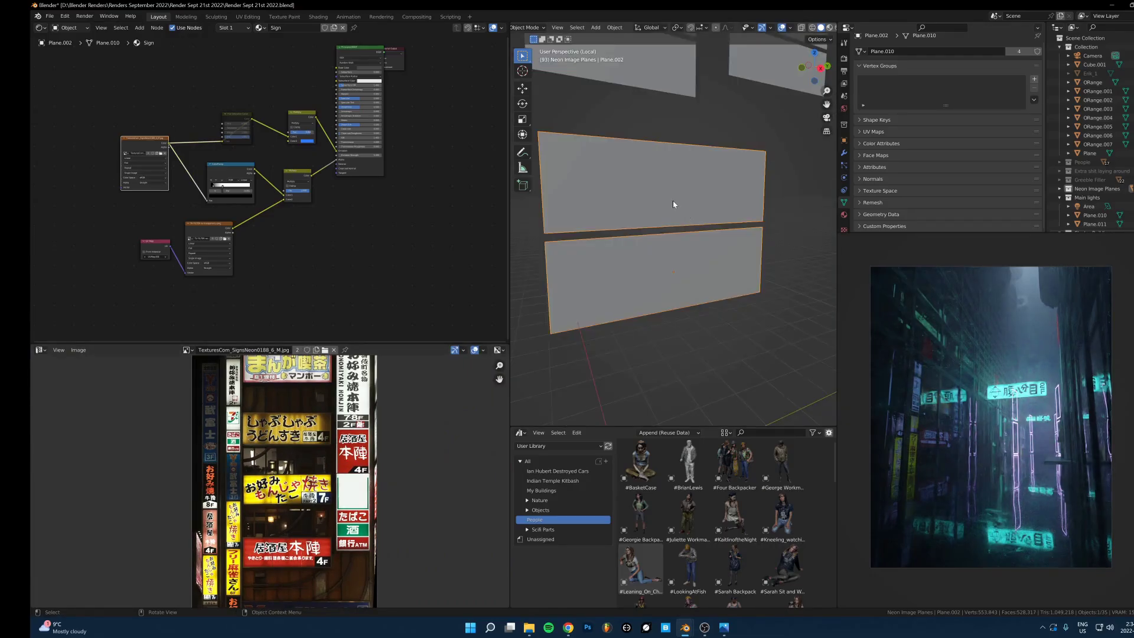
pyautogui.scroll(-2, 691, 243)
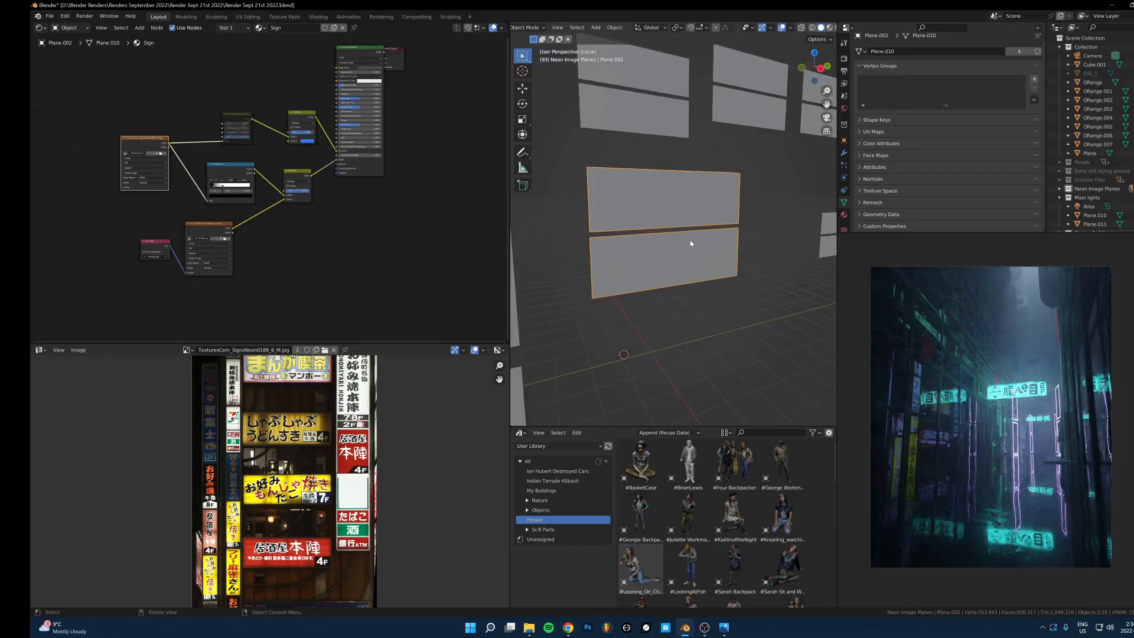
pyautogui.click(669, 129)
pyautogui.press('Tab')
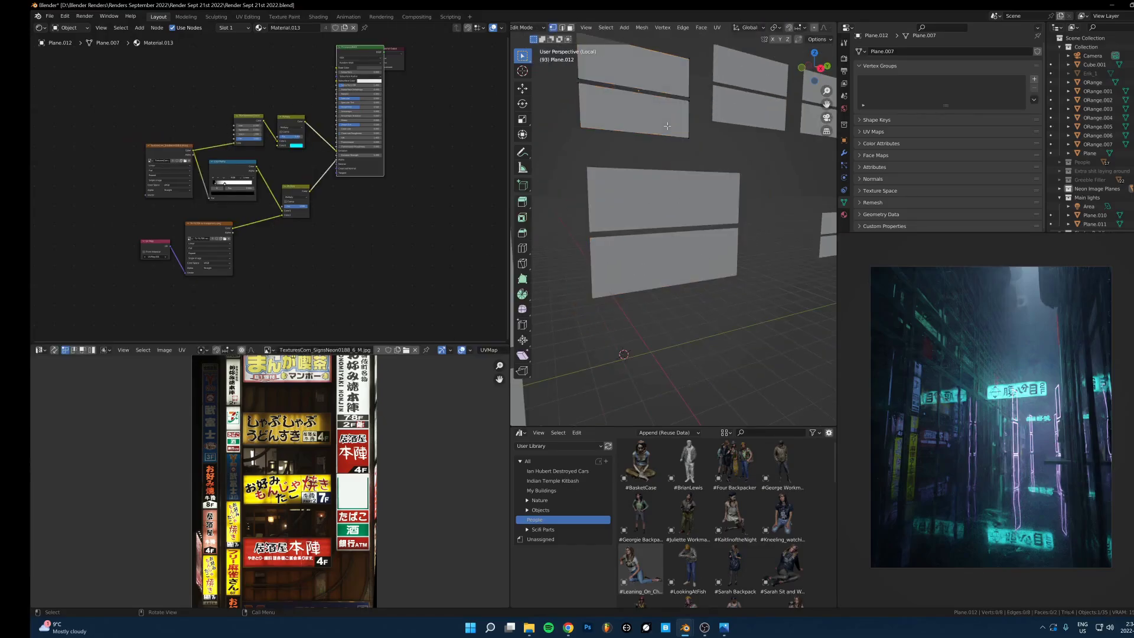
pyautogui.press('a')
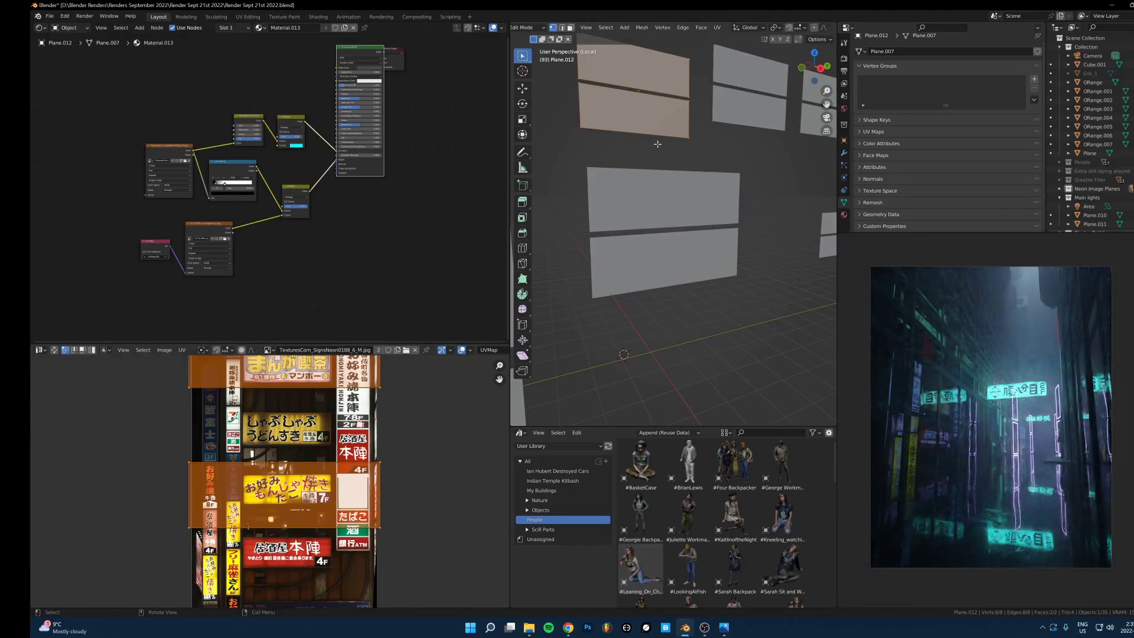
pyautogui.press('Tab')
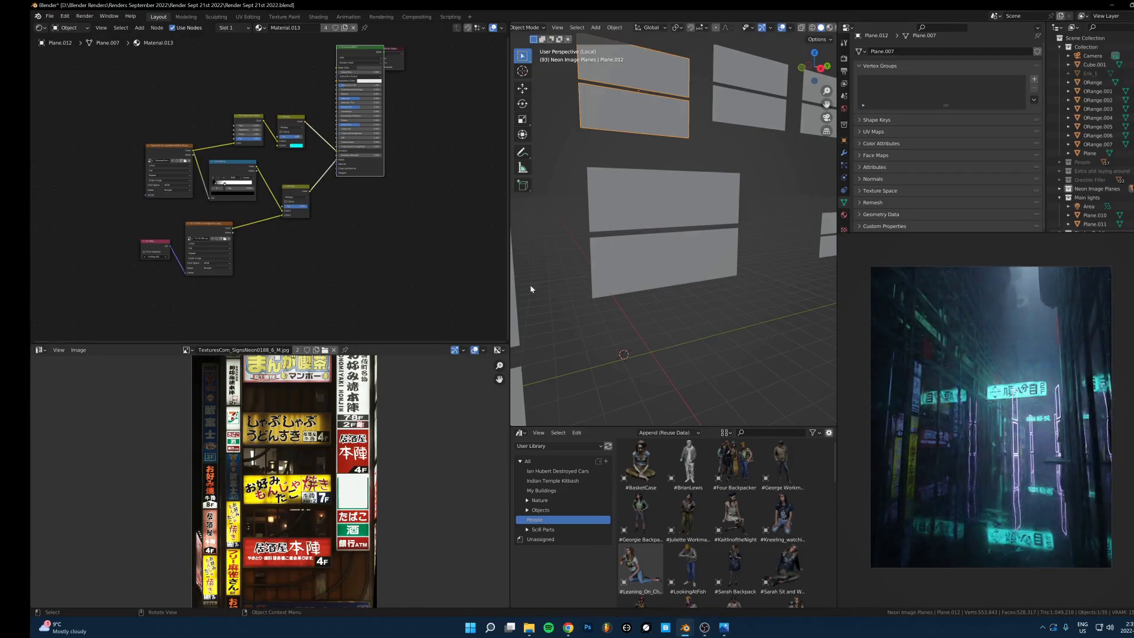
# Examine Plane.012's sign photo and the Material.013 nodes combining its ColorRamp with the TV filter through Multiply
pyautogui.scroll(-1, 271, 520)
pyautogui.scroll(-1, 272, 520)
pyautogui.scroll(2, 316, 179)
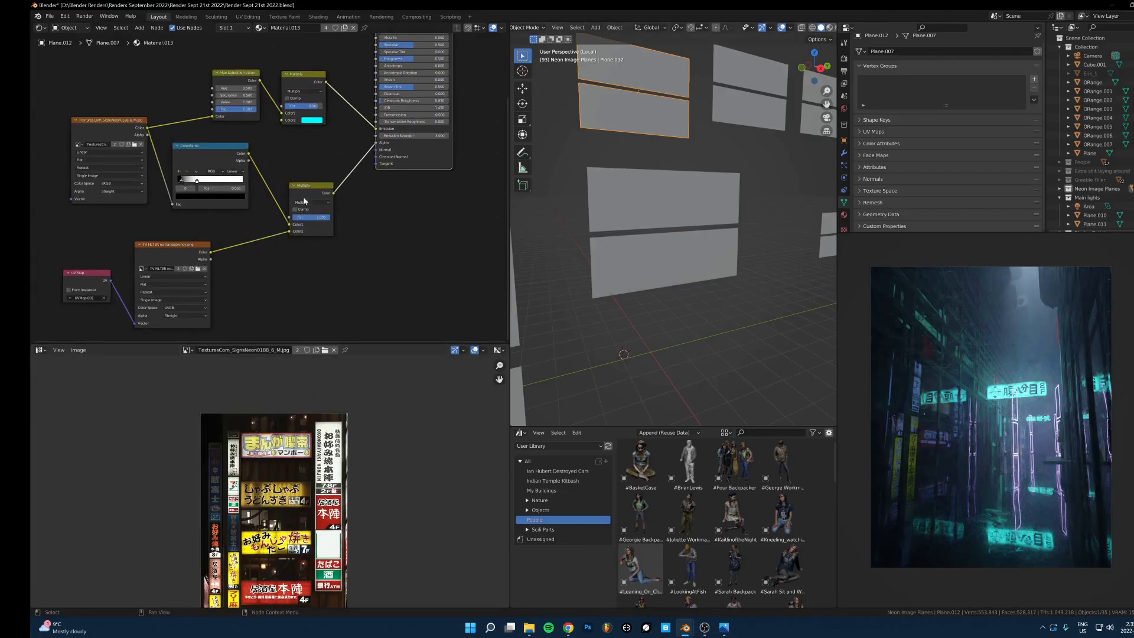
pyautogui.scroll(1, 324, 124)
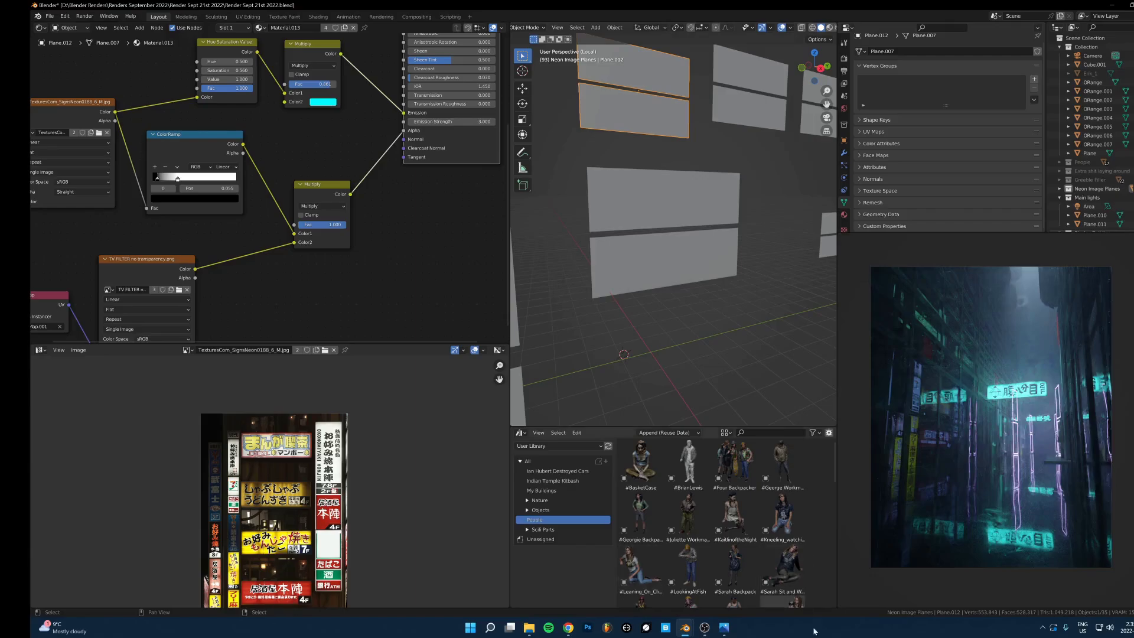
# Switch to the image viewer and examine the neon signs throughout the finished render, both close up and in full
pyautogui.click(724, 628)
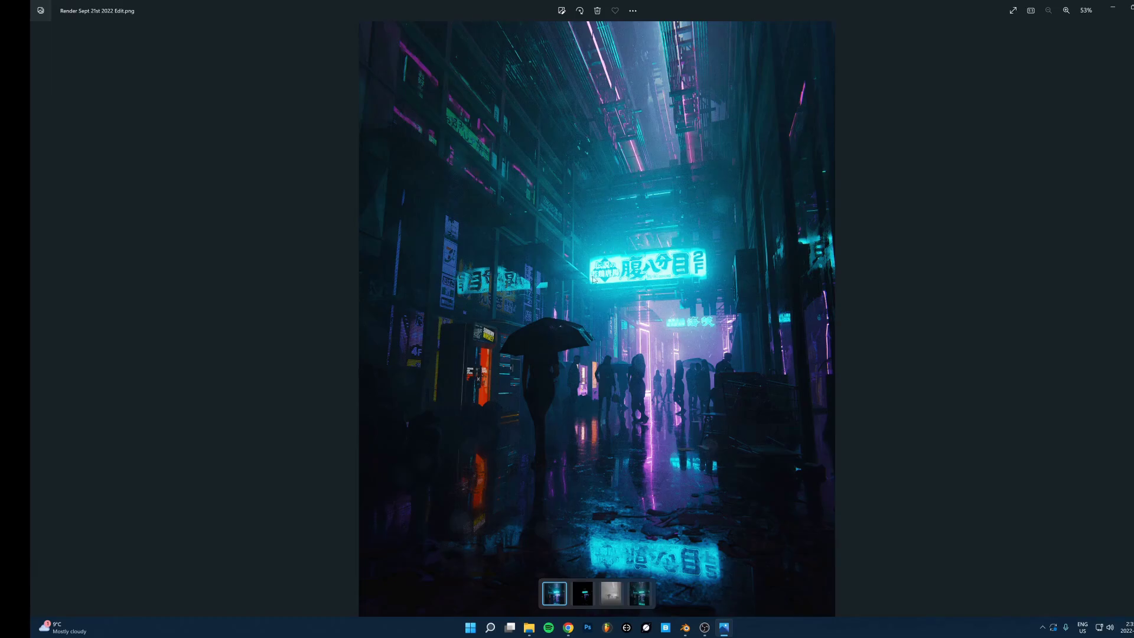
pyautogui.scroll(6, 450, 279)
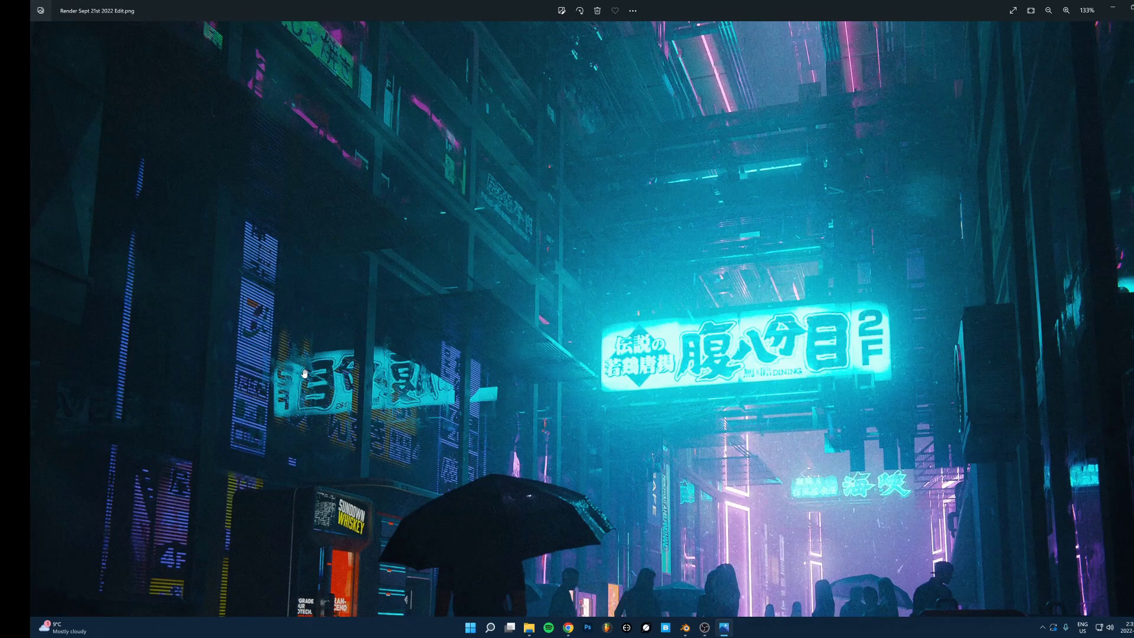
pyautogui.scroll(-6, 709, 352)
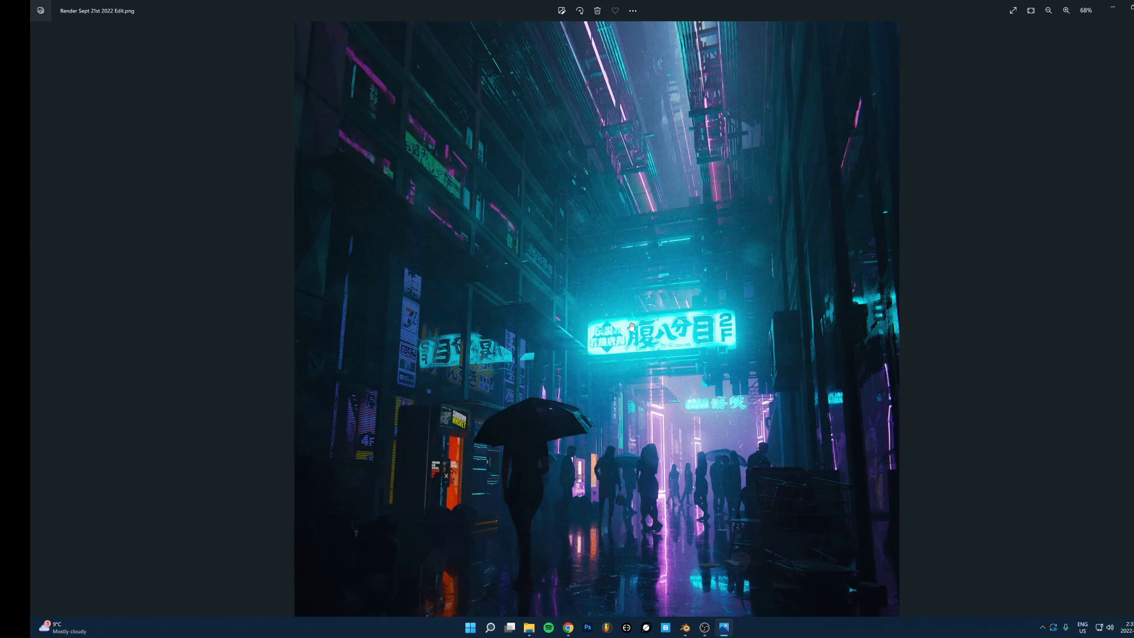
pyautogui.scroll(3, 604, 345)
pyautogui.scroll(-1, 604, 346)
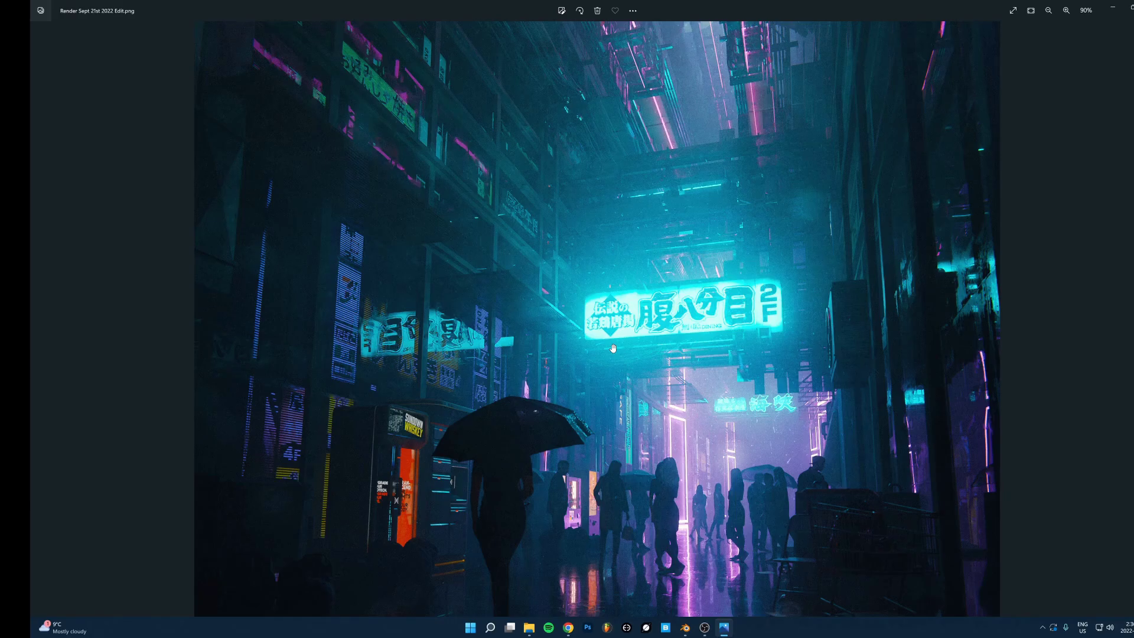
pyautogui.scroll(-2, 626, 243)
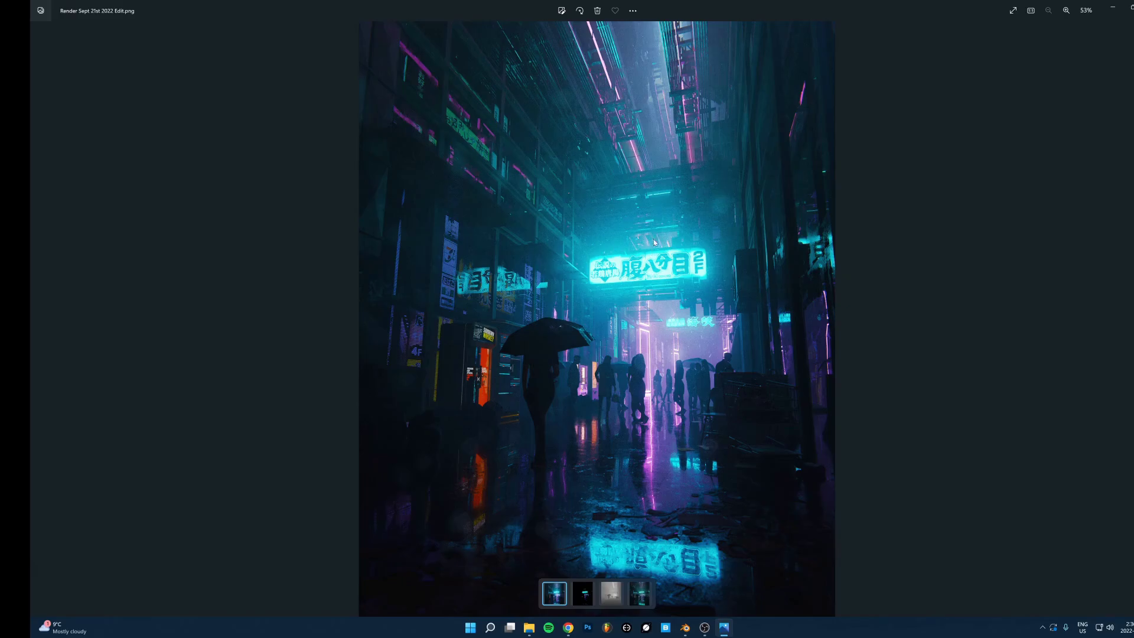
# Return to Blender, enable the Greeble Filler collection, select its objects, leave local view and look through the scene camera
pyautogui.click(685, 627)
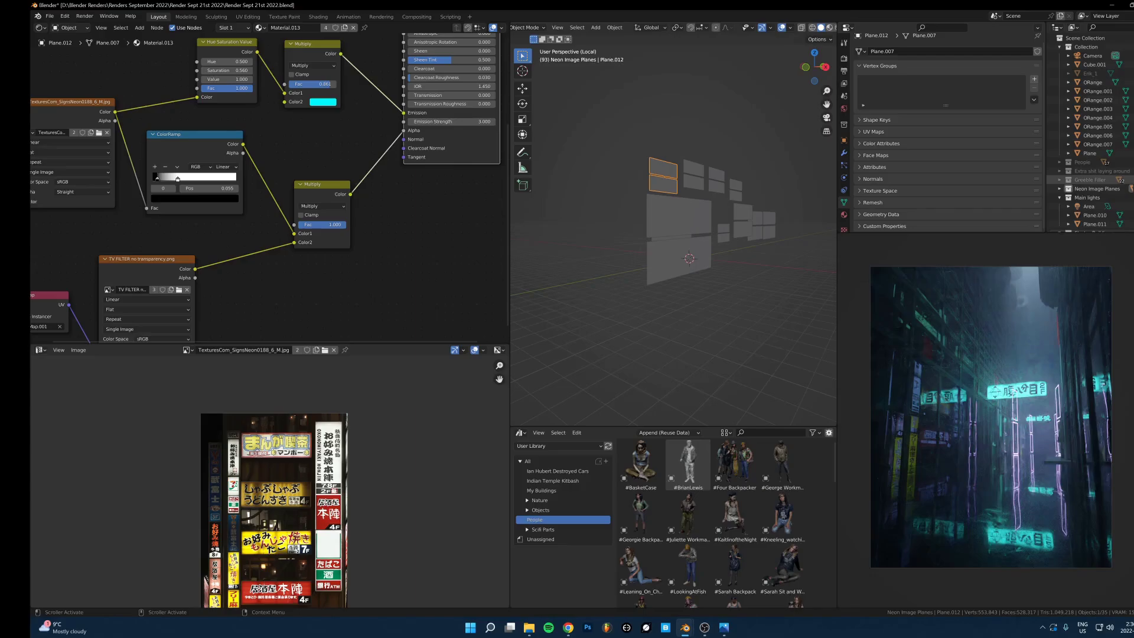
pyautogui.click(1132, 180)
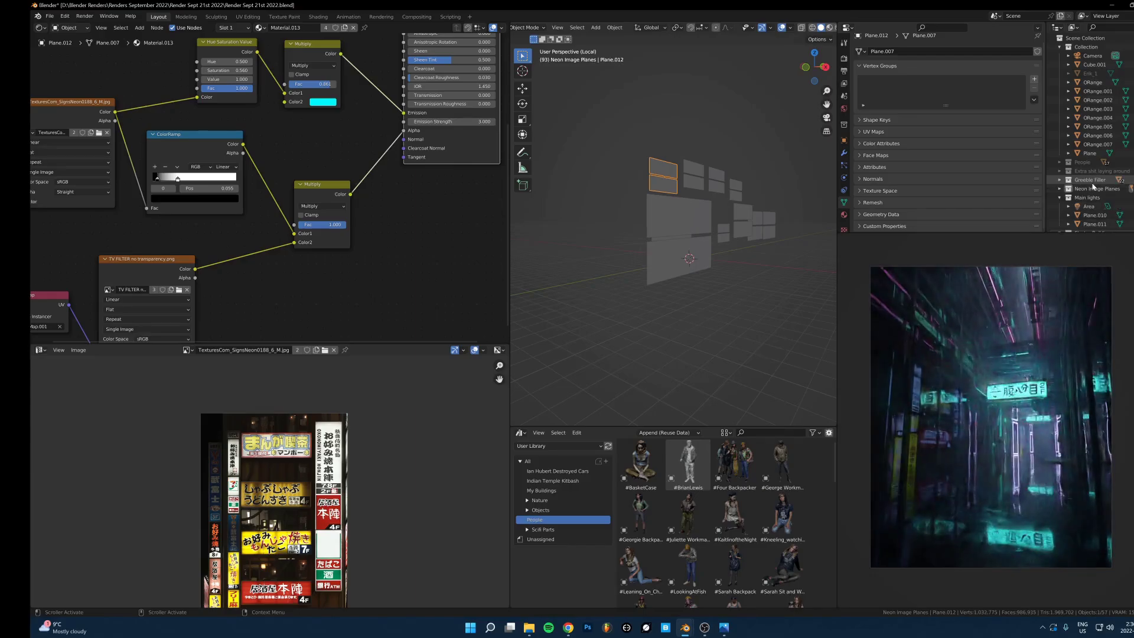
pyautogui.rightClick(1097, 179)
pyautogui.click(1097, 179)
pyautogui.press('KP_Divide')
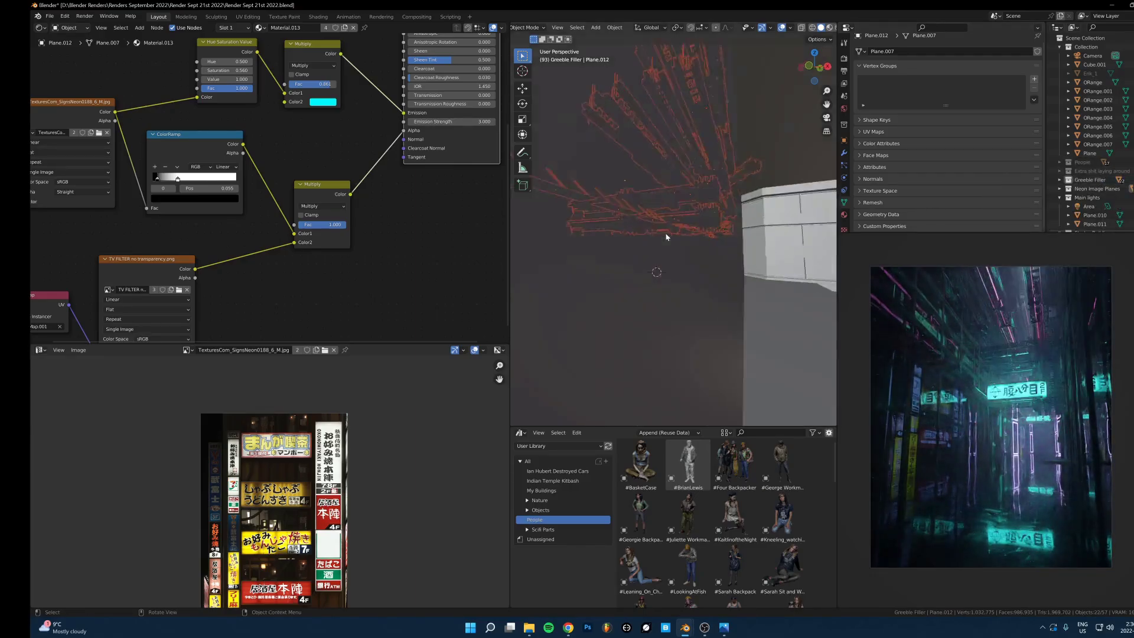
pyautogui.press('KP_0')
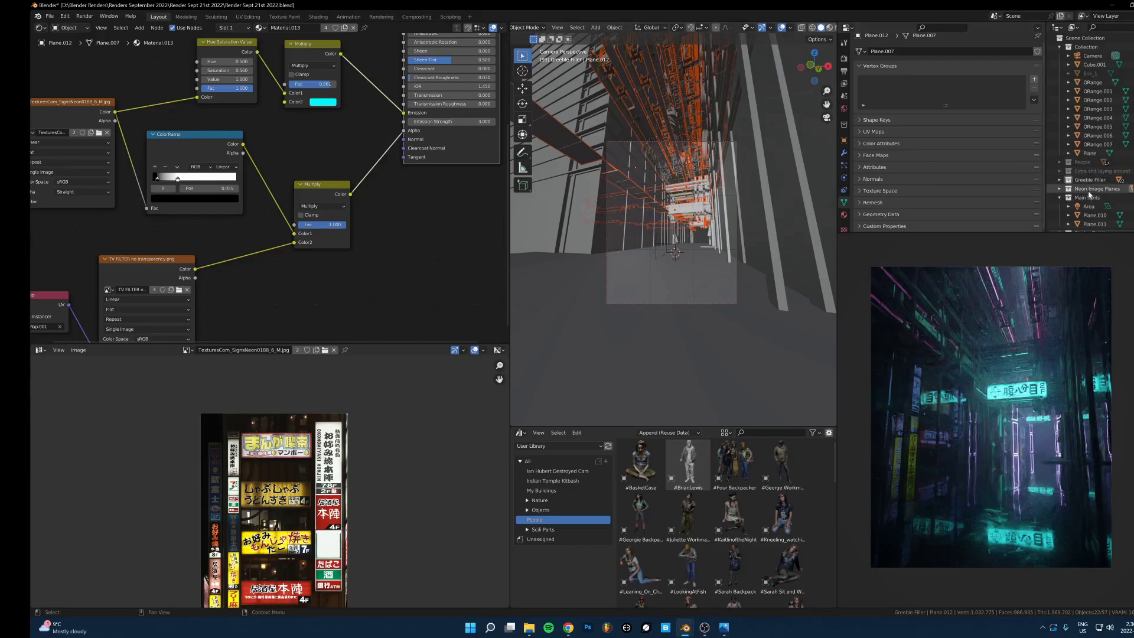
# Isolate the greeble filler objects in local view, select the pipe structure F02.001 and widen the 3D viewport
pyautogui.click(683, 176)
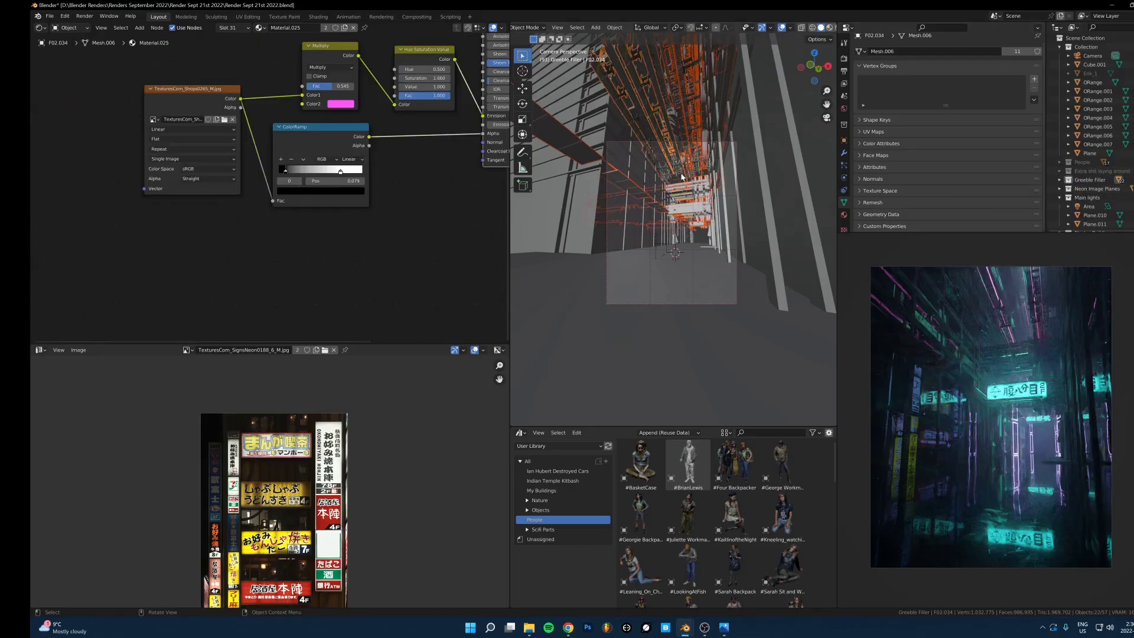
pyautogui.press('KP_Divide')
pyautogui.press('KP_Divide')
pyautogui.press('KP_Divide')
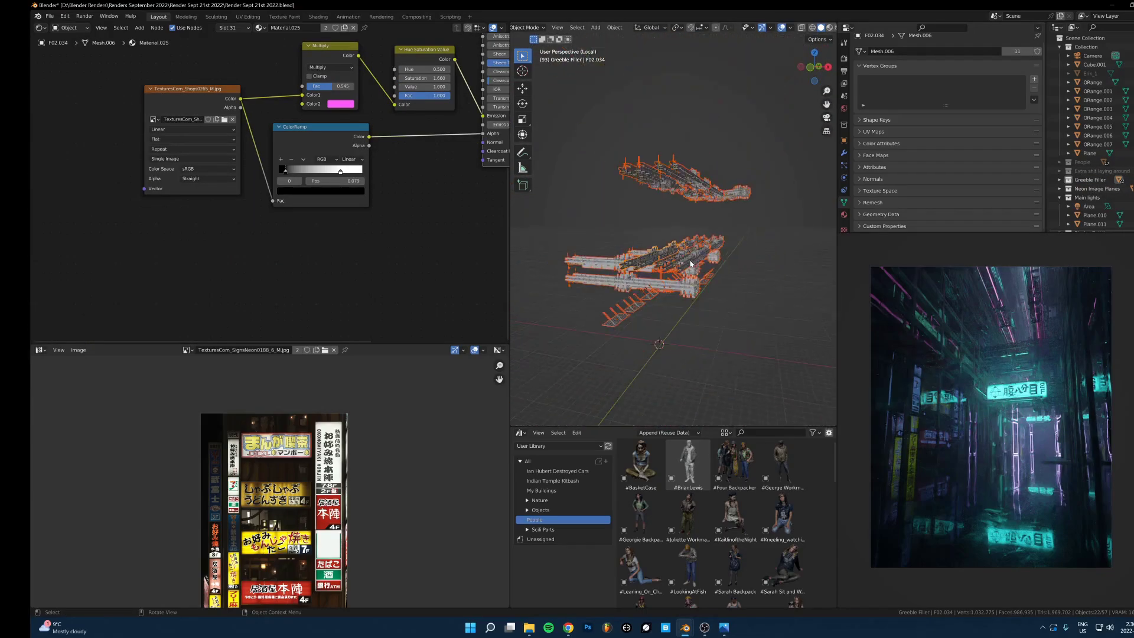
pyautogui.scroll(4, 682, 287)
pyautogui.moveTo(683, 286)
pyautogui.keyDown('shift'); pyautogui.mouseDown(button='middle')
pyautogui.moveTo(691, 263)
pyautogui.moveTo(696, 290)
pyautogui.mouseUp(button='middle'); pyautogui.keyUp('shift')
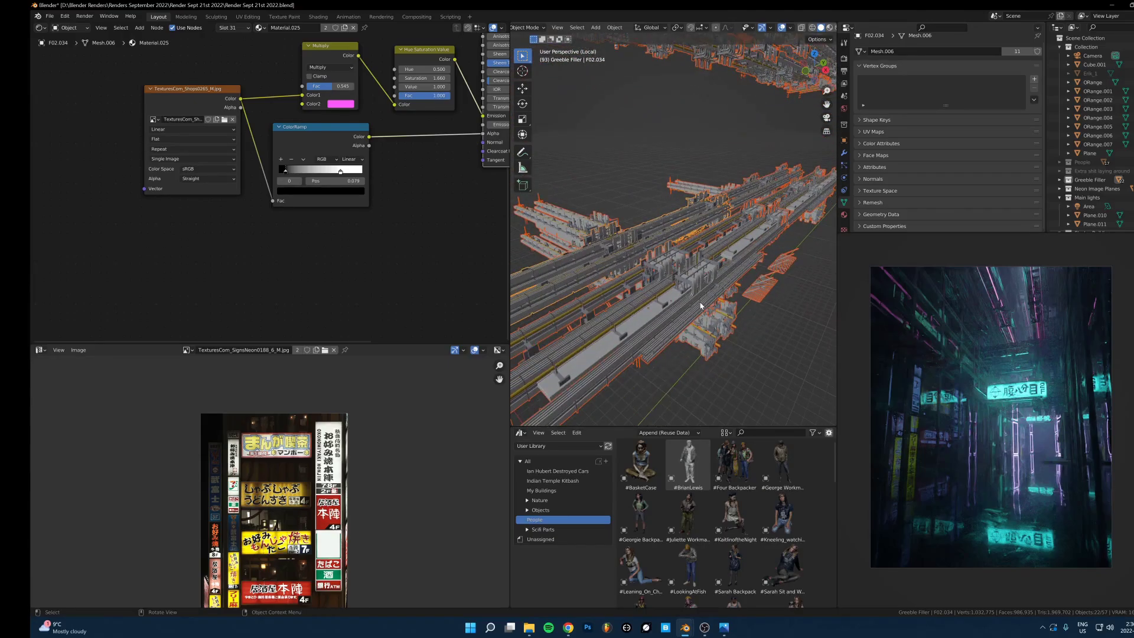
pyautogui.click(697, 291)
pyautogui.moveTo(511, 283); pyautogui.dragTo(423, 282)
# Open the finished render in the image viewer and examine the overhead greeble structures and pink neon strips
pyautogui.click(724, 627)
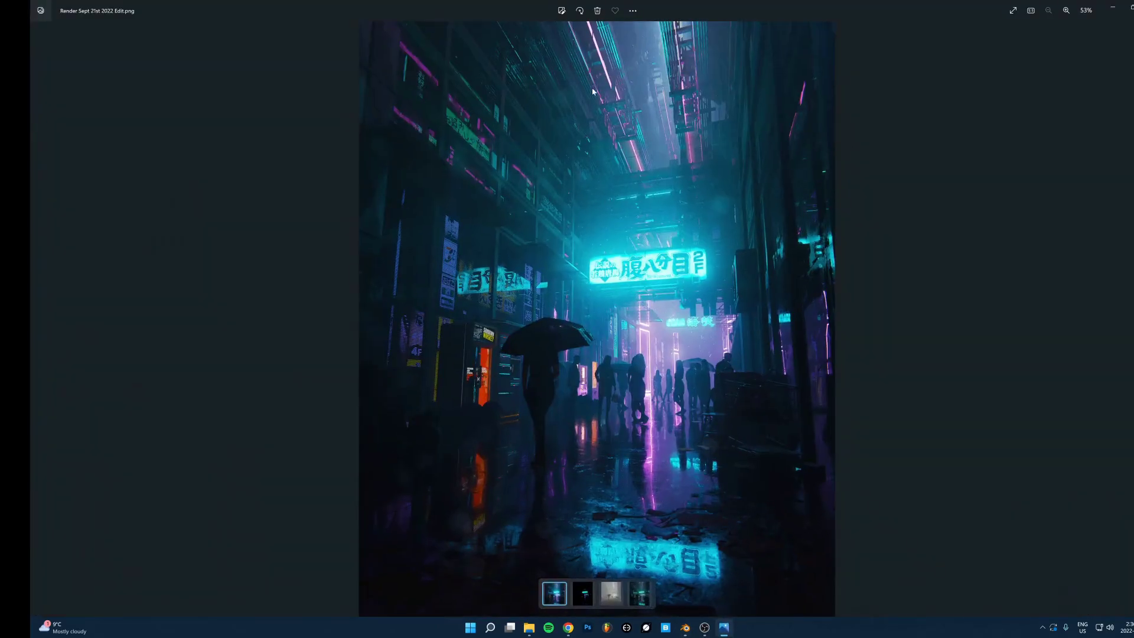
pyautogui.scroll(2, 651, 152)
pyautogui.scroll(4, 650, 151)
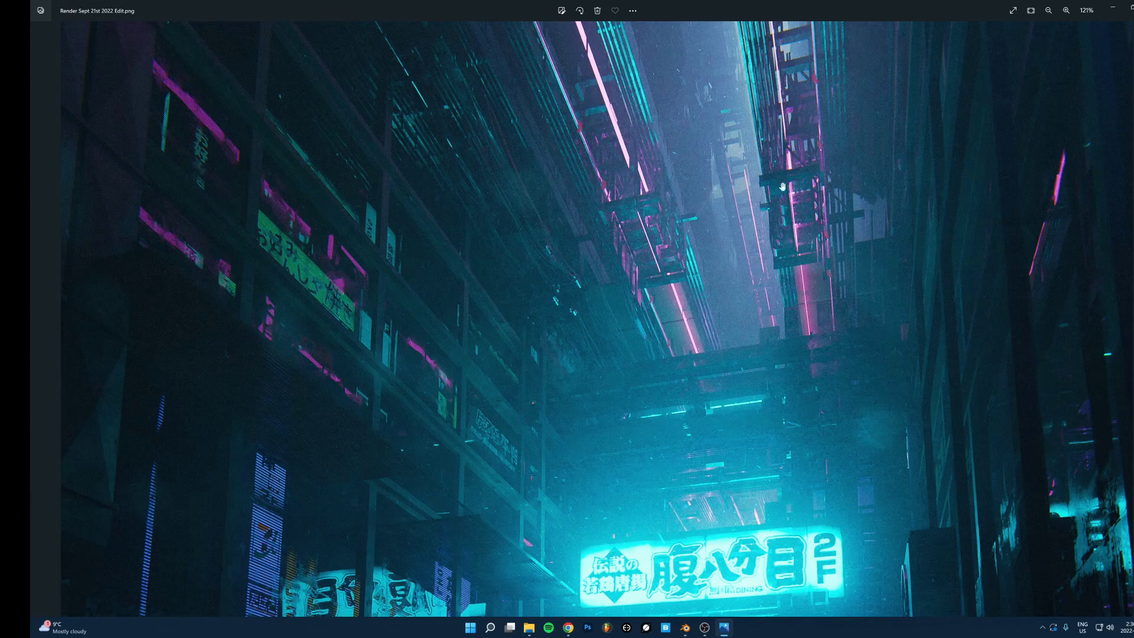
# Return to Blender and look over the whole set of isolated greeble structures from a raised angle
pyautogui.click(725, 628)
pyautogui.press('KP_Divide')
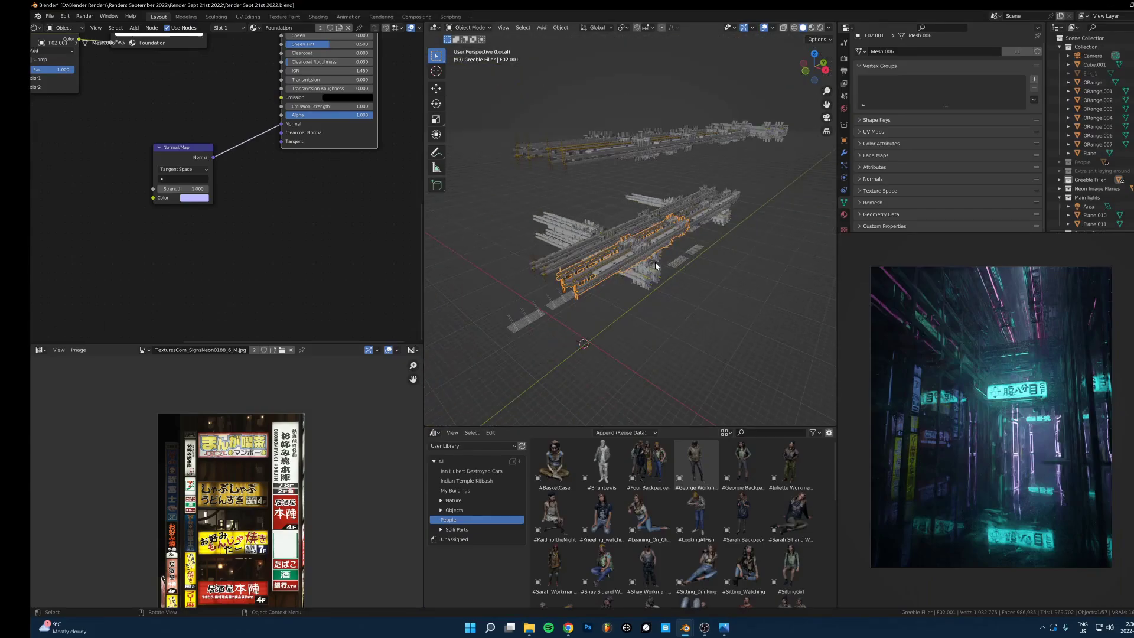
pyautogui.moveTo(601, 265); pyautogui.dragTo(550, 277, button='middle')
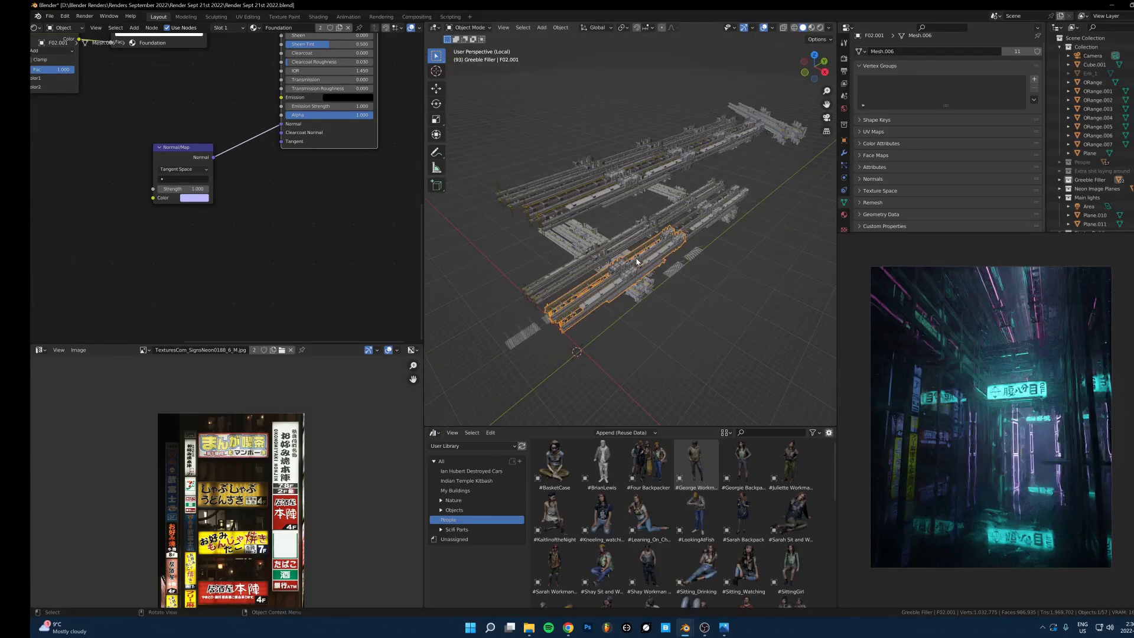
# Switch the asset library to 3D Models (C), add model 01_08 from Factory Kitbash to the scene and inspect it closely
pyautogui.click(457, 446)
pyautogui.click(452, 491)
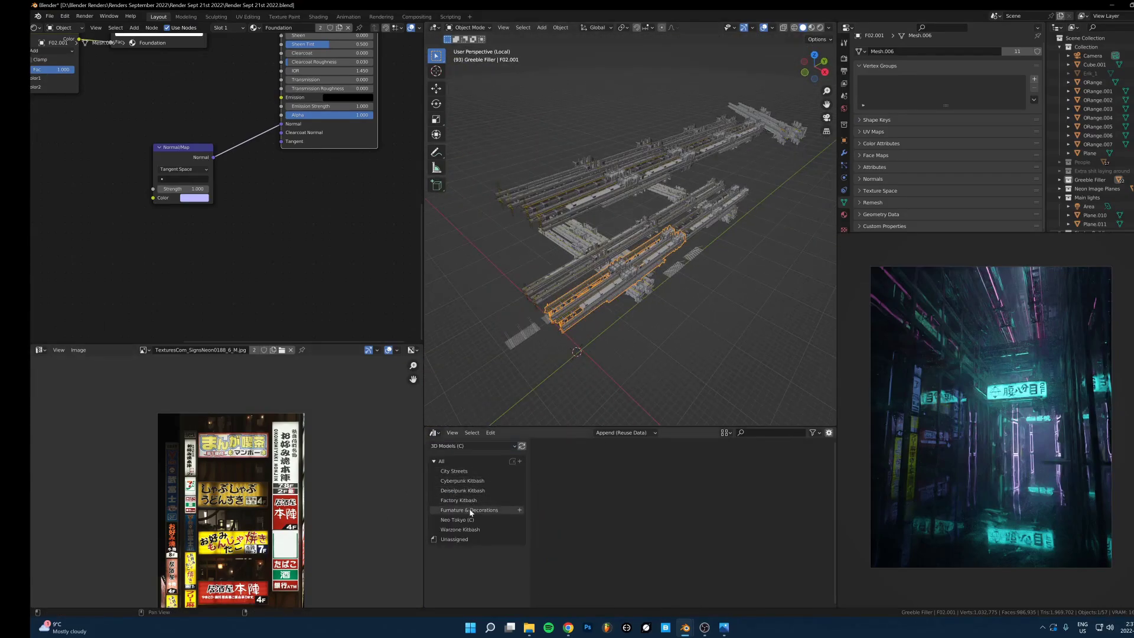
pyautogui.click(466, 501)
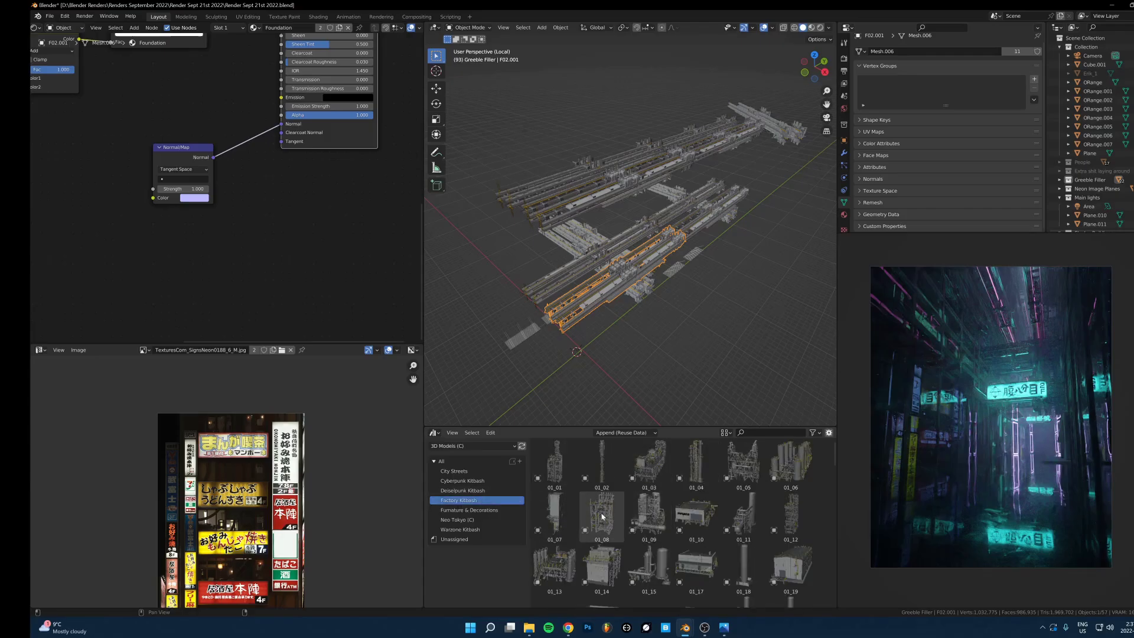
pyautogui.moveTo(602, 517); pyautogui.dragTo(773, 342)
pyautogui.press('KP_Decimal')
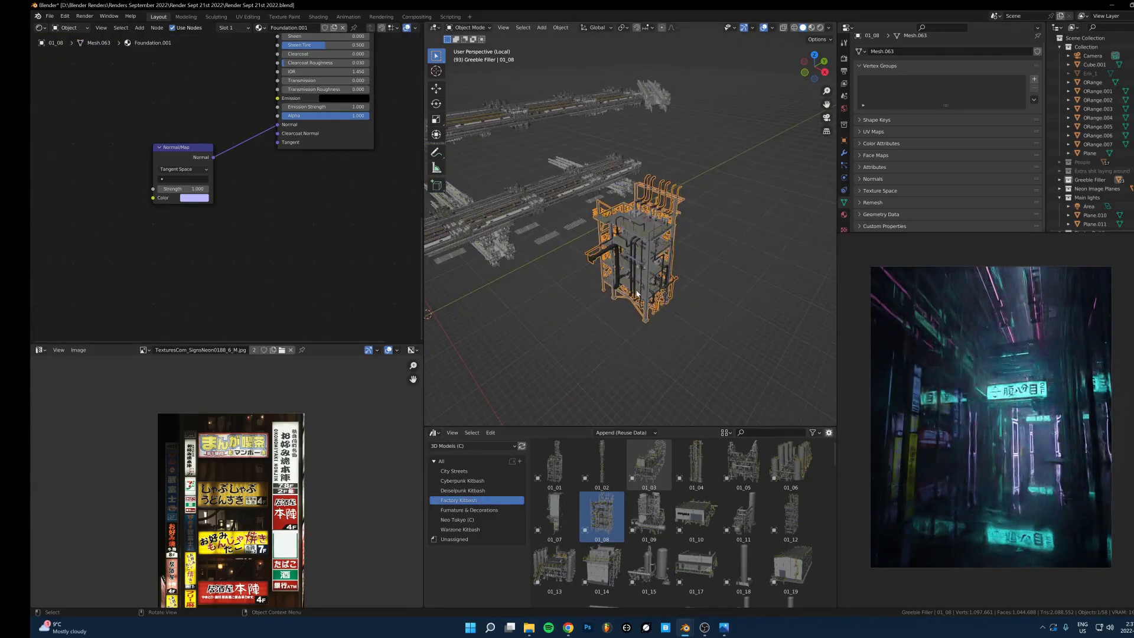
pyautogui.moveTo(631, 286); pyautogui.dragTo(626, 273, button='middle')
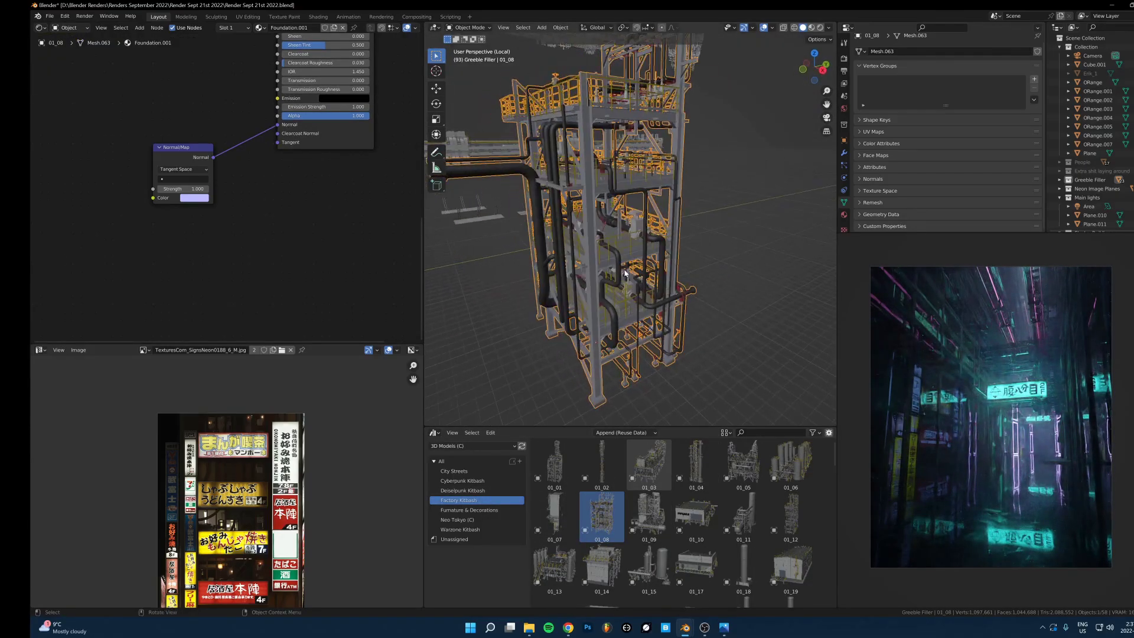
# Delete the added 01_08 factory model from the scene
pyautogui.press('x')
pyautogui.click(587, 235)
pyautogui.scroll(-4, 665, 289)
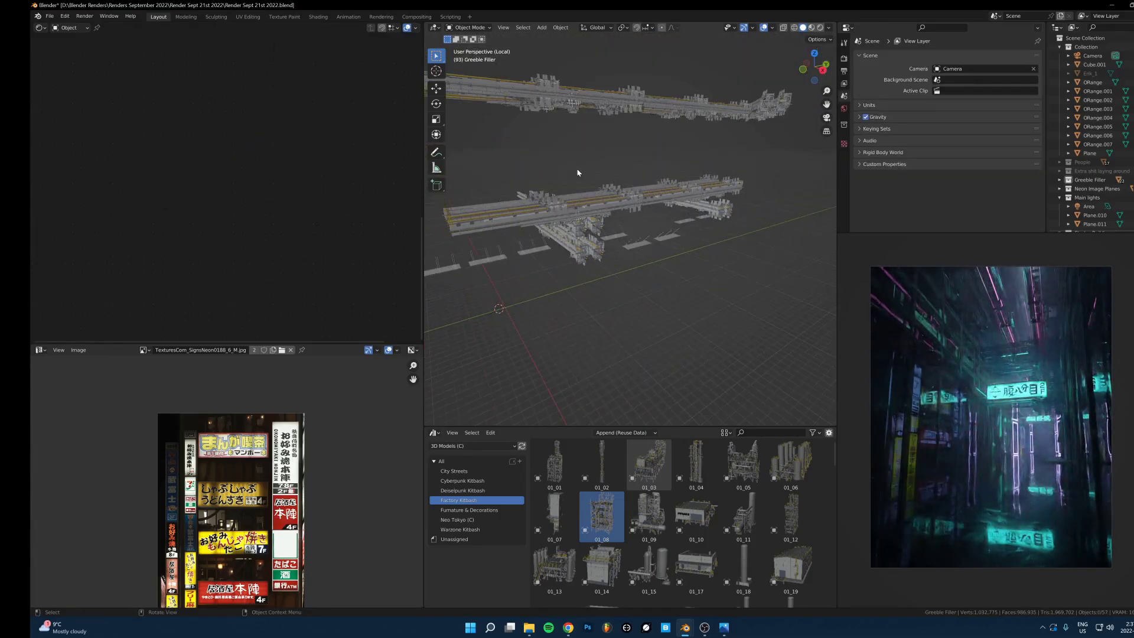
# Select the greeble structures F02.001 and F02.011 in turn and examine their arrangement from several angles
pyautogui.scroll(5, 577, 172)
pyautogui.click(614, 173)
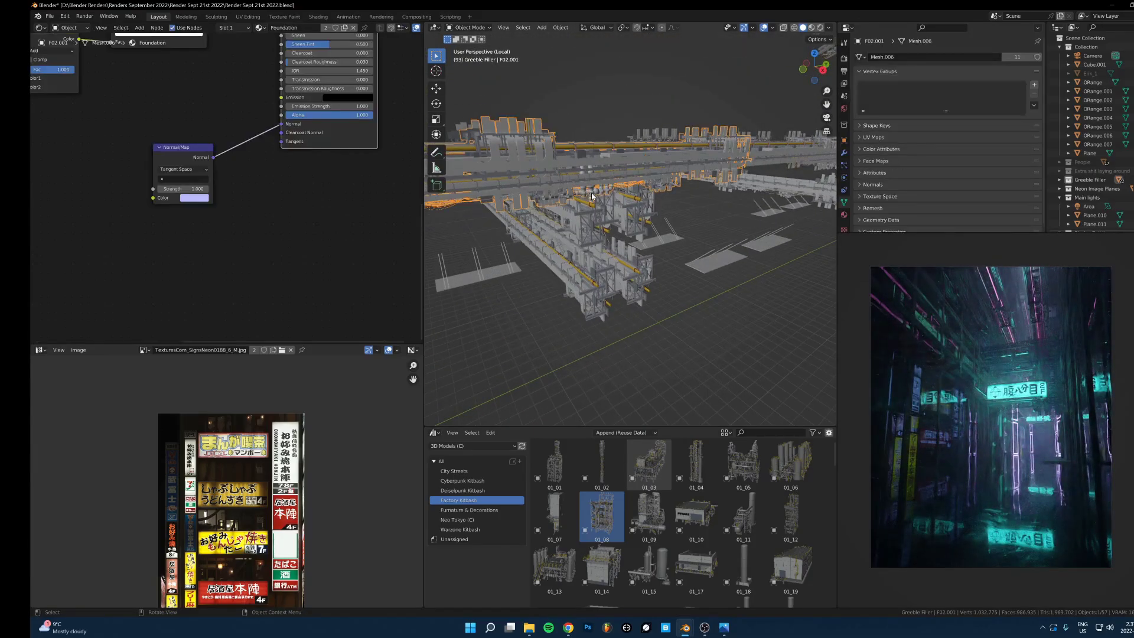
pyautogui.moveTo(614, 173); pyautogui.dragTo(565, 249, button='middle')
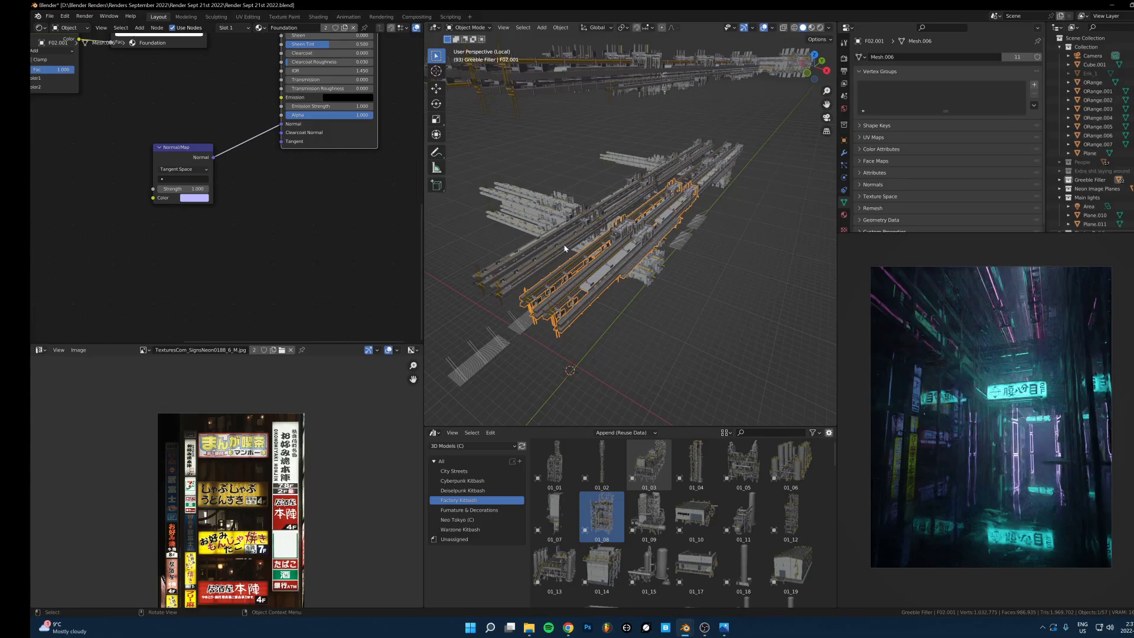
pyautogui.moveTo(640, 263); pyautogui.dragTo(783, 254, button='middle')
pyautogui.click(670, 263)
pyautogui.moveTo(692, 266); pyautogui.dragTo(669, 312, button='middle')
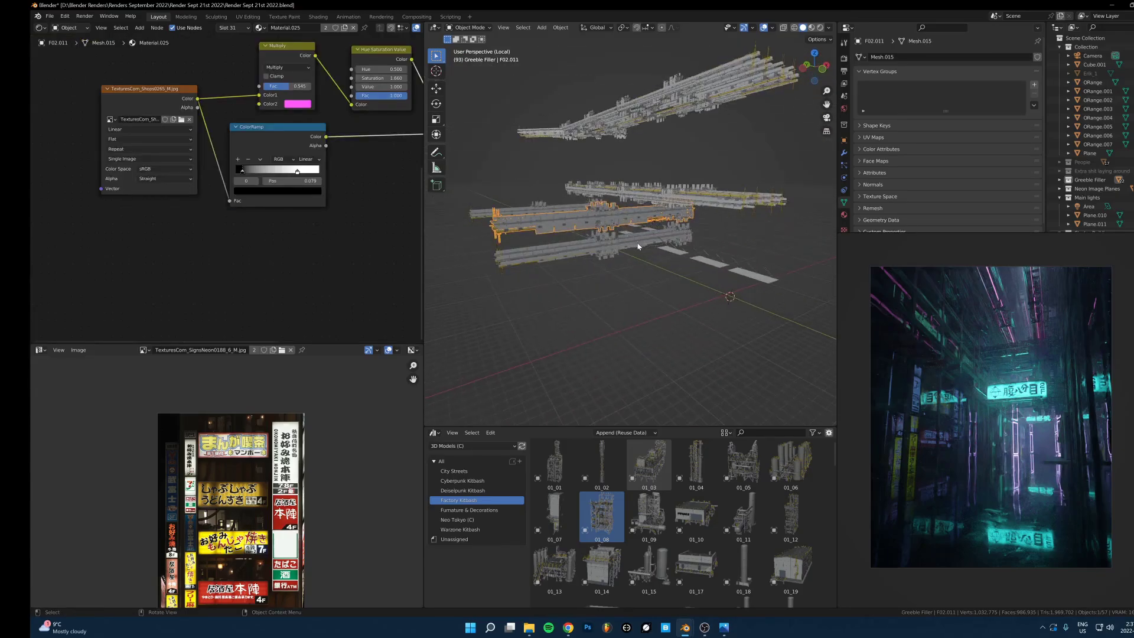
# Select the greeble structure F02.034 and examine its stretched beams from underneath and along their length
pyautogui.scroll(3, 715, 209)
pyautogui.moveTo(737, 208); pyautogui.dragTo(703, 202, button='middle')
pyautogui.click(702, 203)
pyautogui.moveTo(692, 248); pyautogui.dragTo(634, 236, button='middle')
pyautogui.scroll(-4, 640, 261)
pyautogui.scroll(2, 637, 263)
pyautogui.scroll(4, 649, 278)
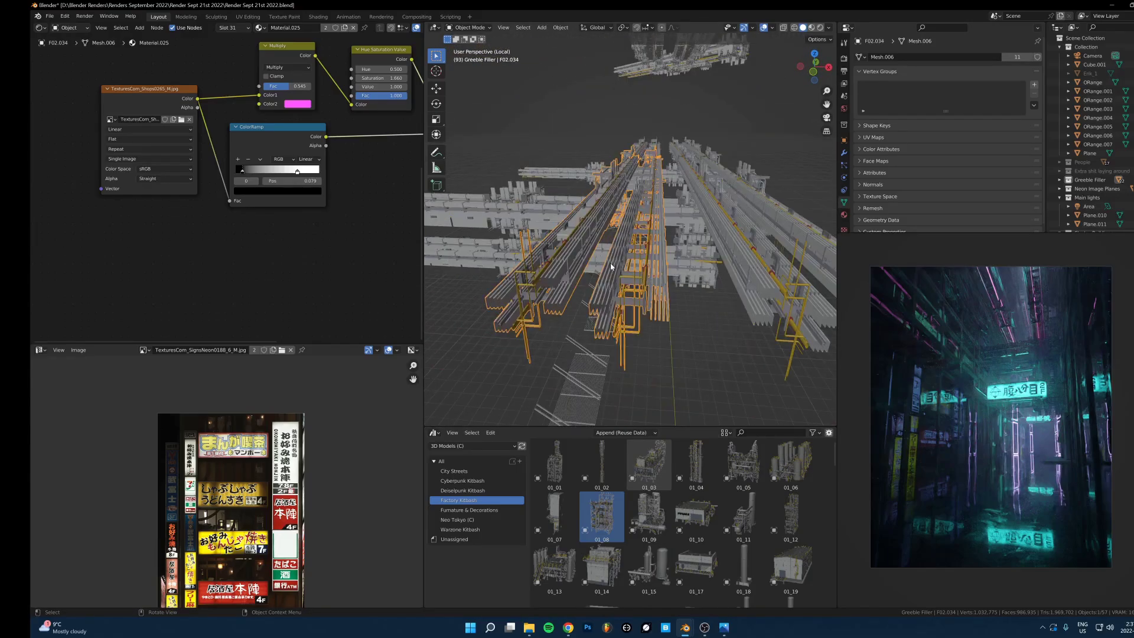
# Switch to Photos, examine the overhead structures in Render Sept 21st 2022 Edit.png, and return to Blender
pyautogui.click(727, 629)
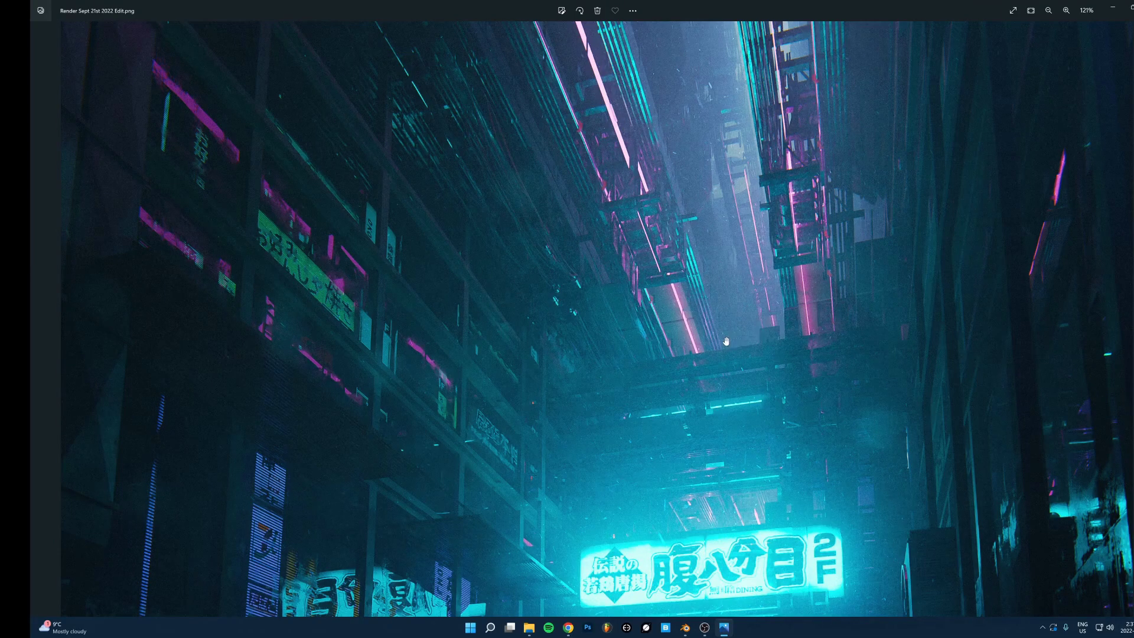
pyautogui.scroll(-2, 727, 341)
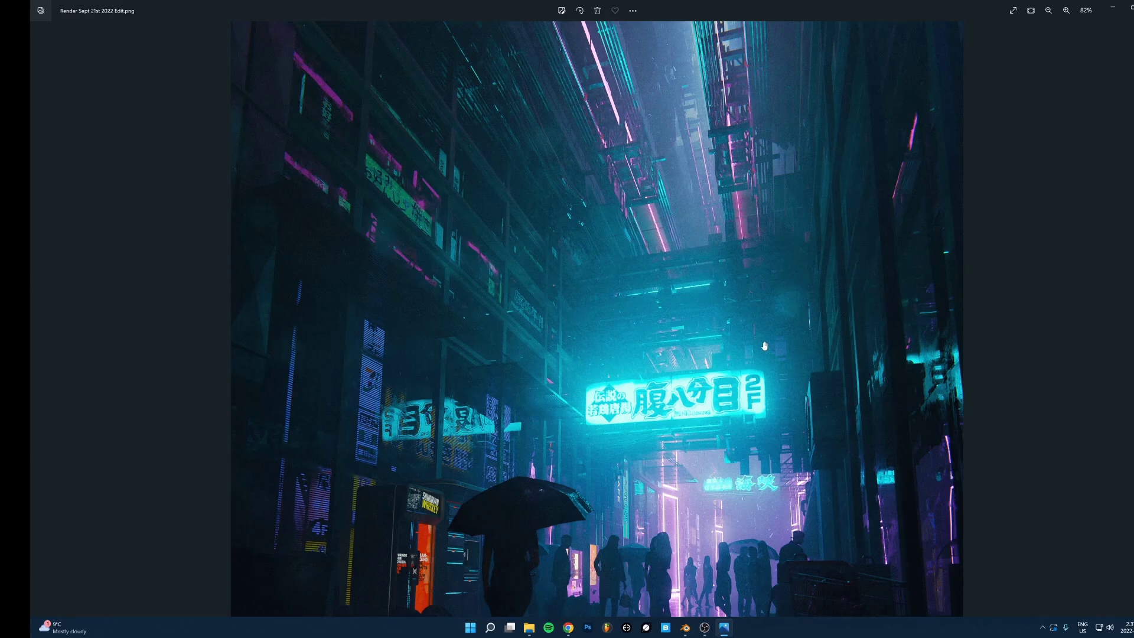
pyautogui.click(724, 628)
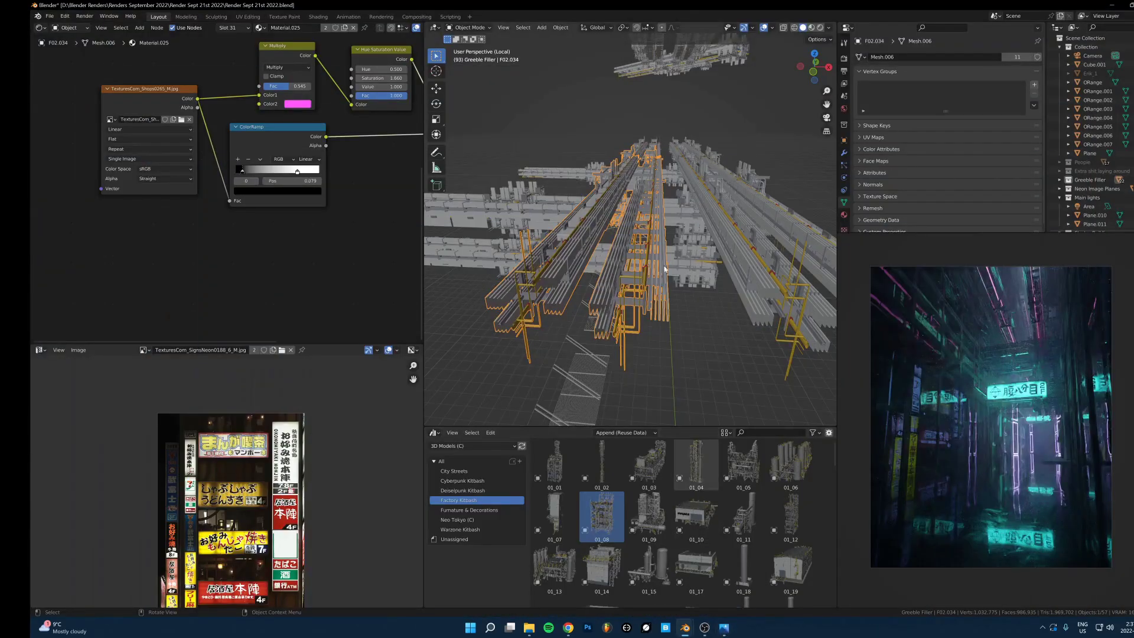
# Inspect the selected greeble structure up close, and view the whole isolated set from farther away and above
pyautogui.scroll(5, 635, 243)
pyautogui.scroll(-8, 634, 243)
pyautogui.moveTo(635, 243); pyautogui.dragTo(617, 237, button='middle')
pyautogui.scroll(-3, 655, 217)
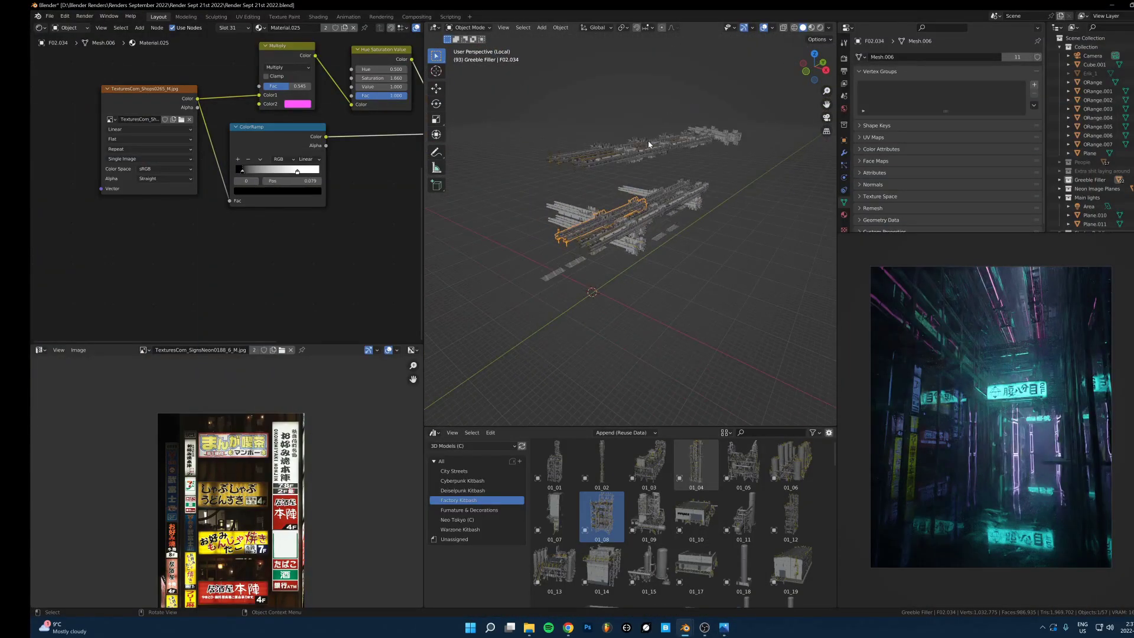
pyautogui.moveTo(649, 143); pyautogui.dragTo(671, 182, button='middle')
# Duplicate one of the long greeble structures, place the copy beside the cluster, and delete the copy
pyautogui.click(681, 181)
pyautogui.click(643, 161)
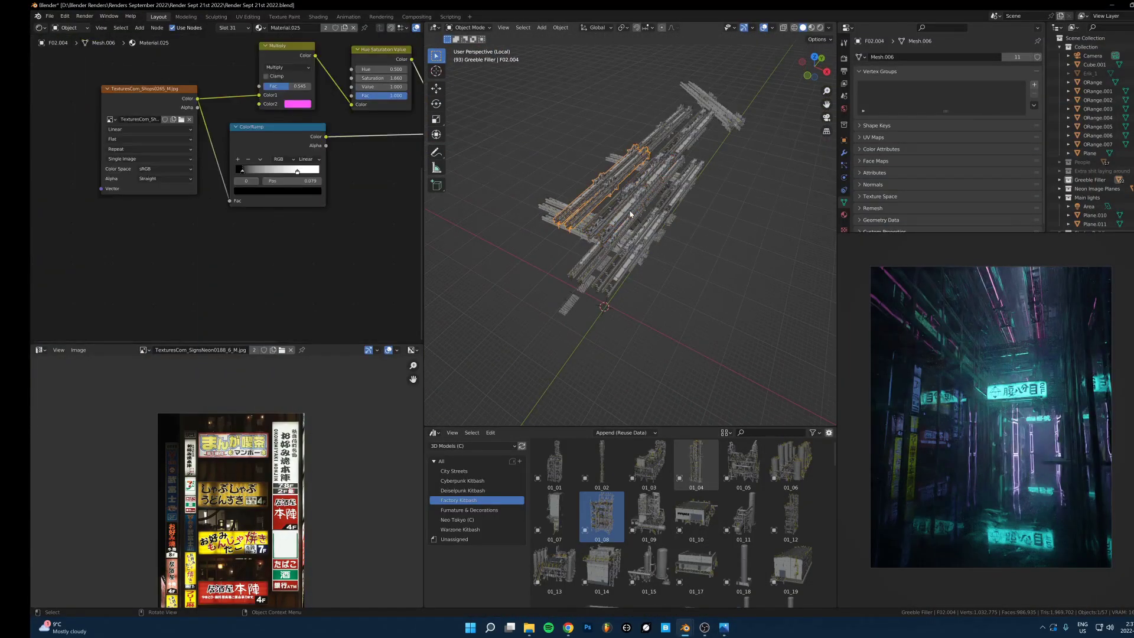
pyautogui.press('d')
pyautogui.press('Escape')
pyautogui.hotkey('shift', 'd')
pyautogui.click(567, 176)
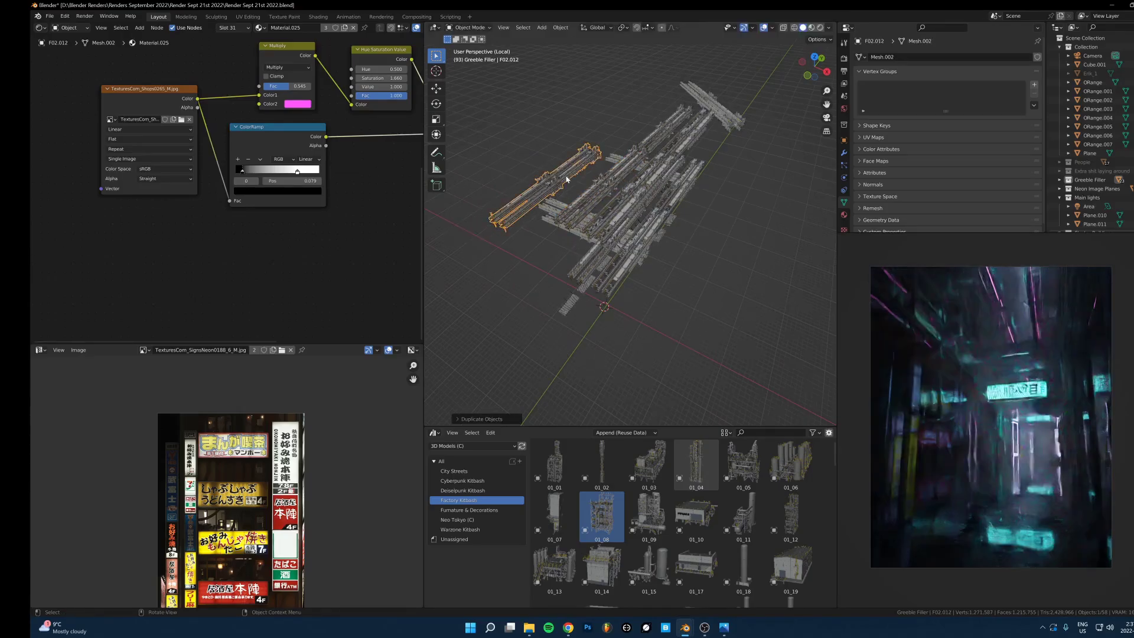
pyautogui.press('x')
pyautogui.click(569, 177)
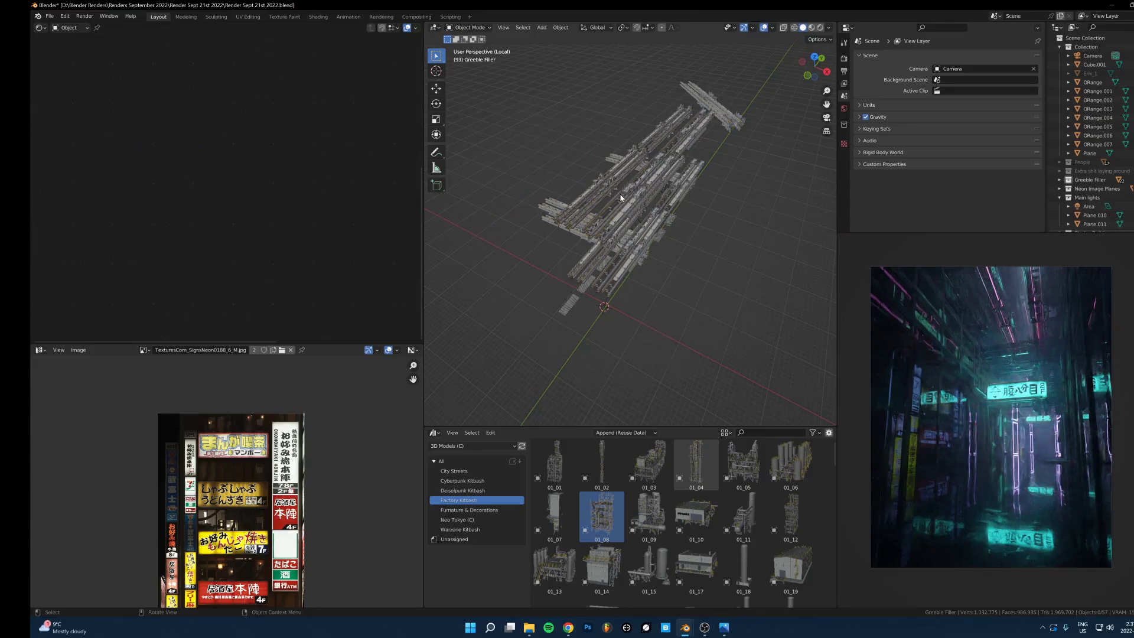
# Examine the upper and lower layers of the isolated greeble set from a low angle and check the render preview
pyautogui.moveTo(652, 201); pyautogui.dragTo(635, 208, button='middle')
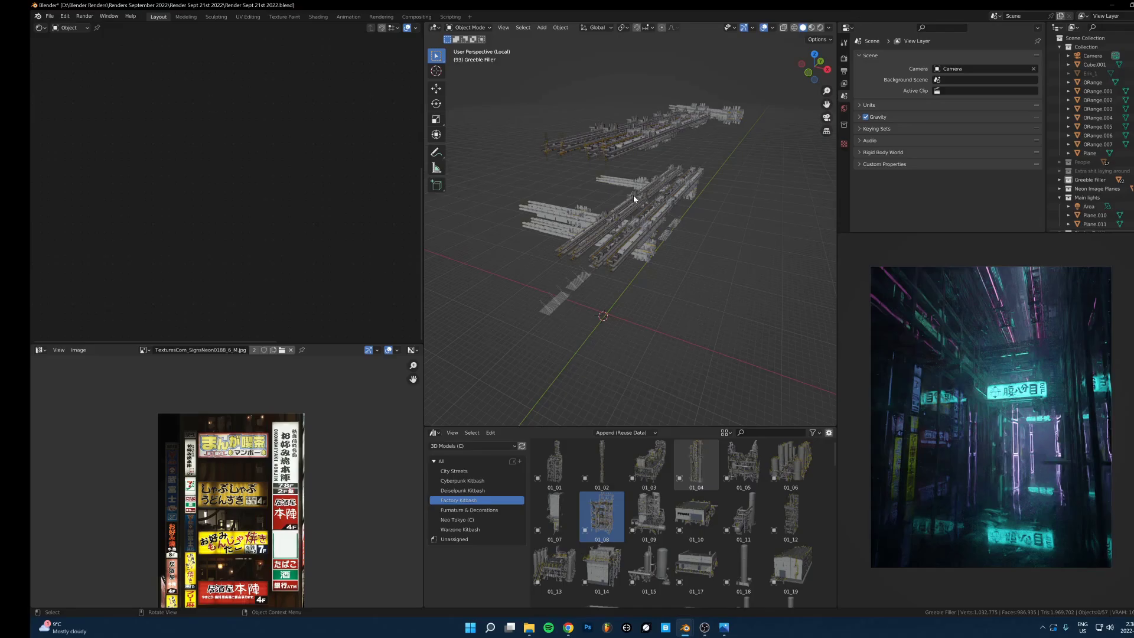
pyautogui.scroll(3, 633, 200)
pyautogui.moveTo(633, 199); pyautogui.dragTo(634, 183, button='middle')
pyautogui.scroll(1, 1005, 407)
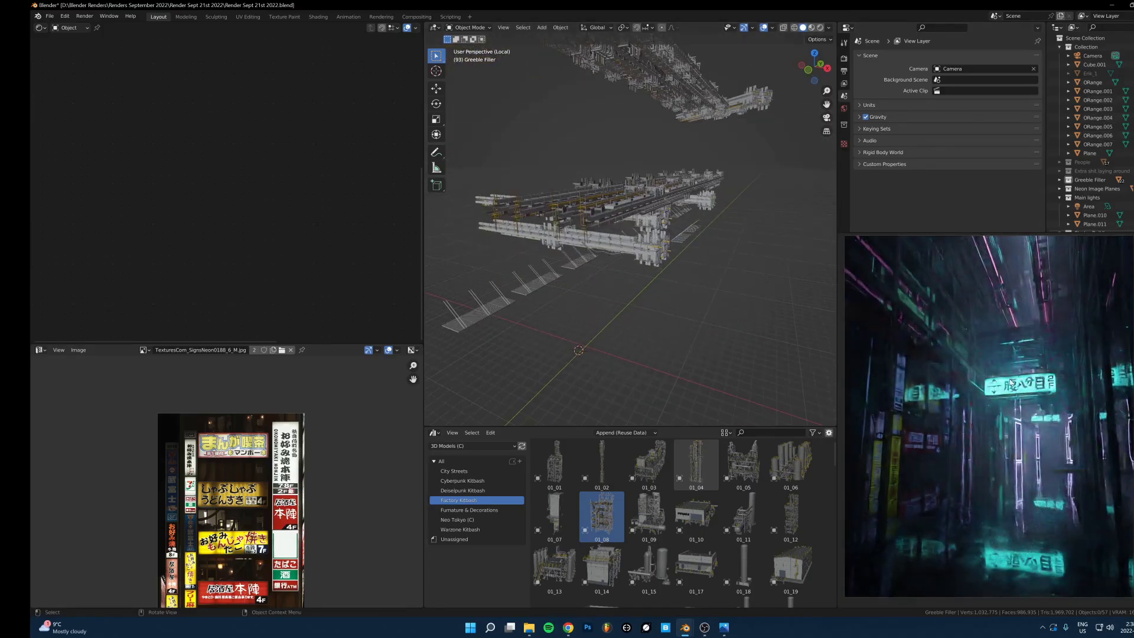
pyautogui.scroll(-2, 1011, 382)
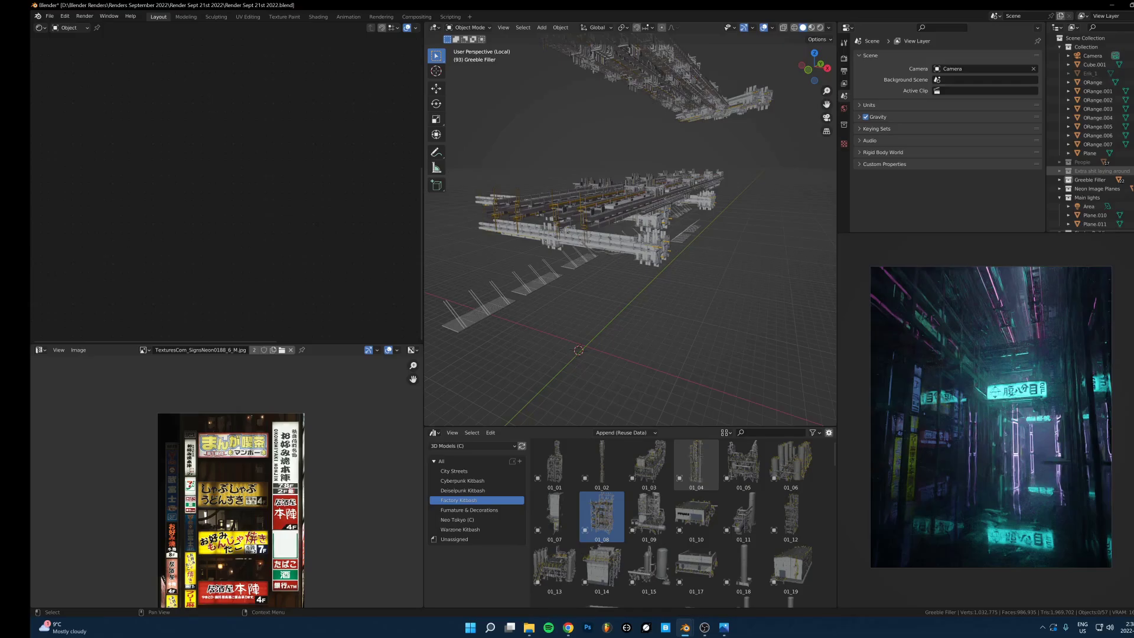
# Switch to Photos, examine the street-level props and wet ground in the edited render up close, and return to Blender
pyautogui.hotkey('alt', 'Tab')
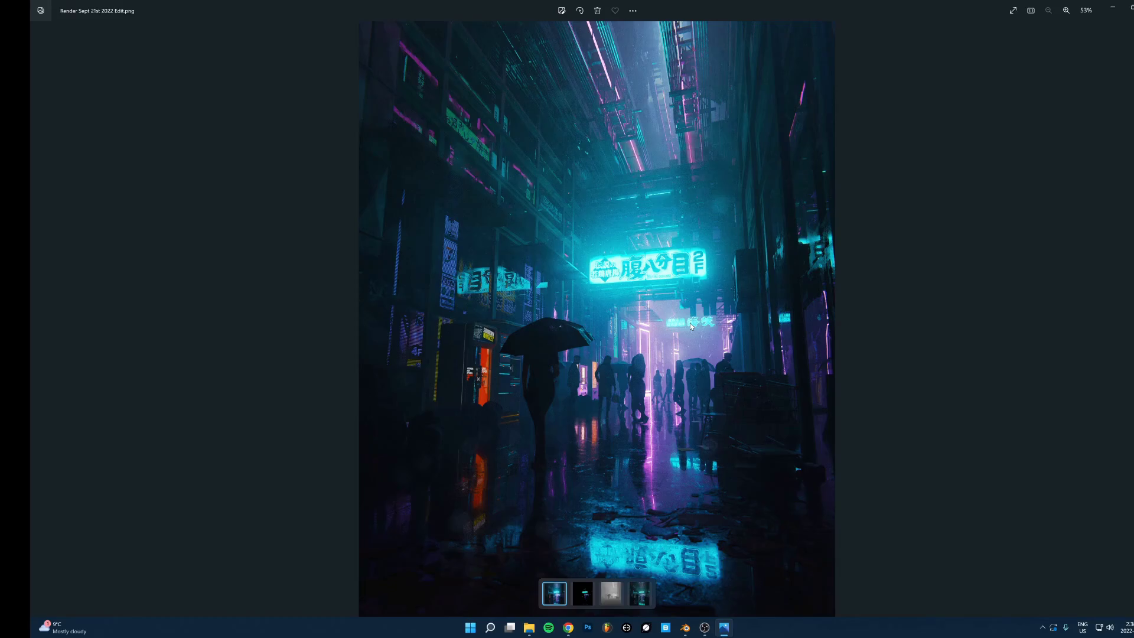
pyautogui.doubleClick(519, 419)
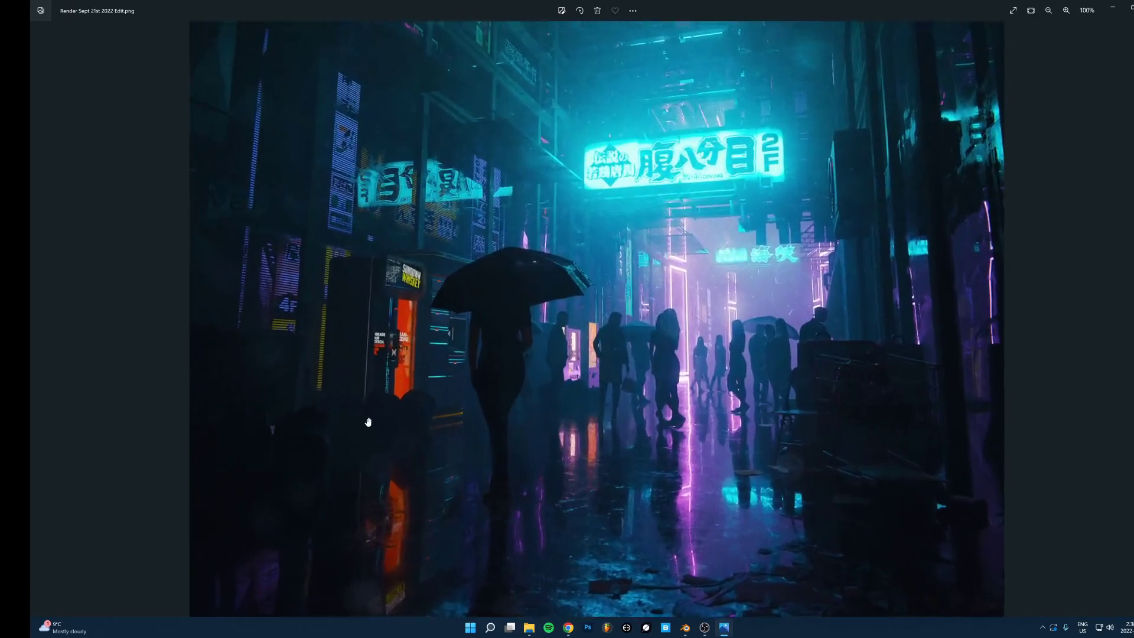
pyautogui.scroll(1, 741, 481)
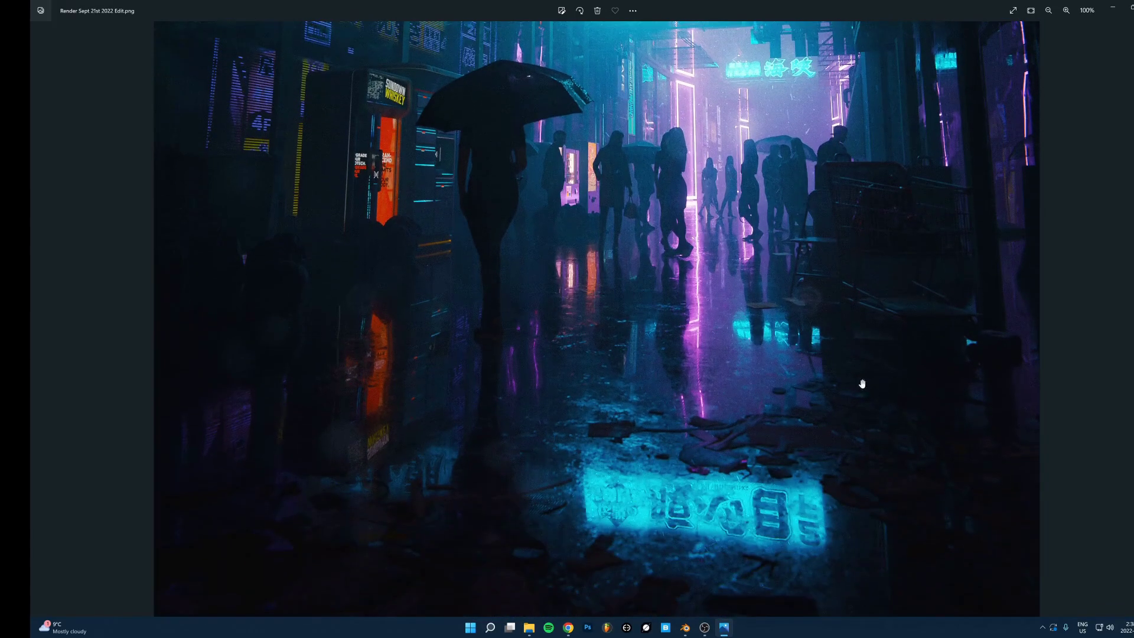
pyautogui.scroll(2, 891, 293)
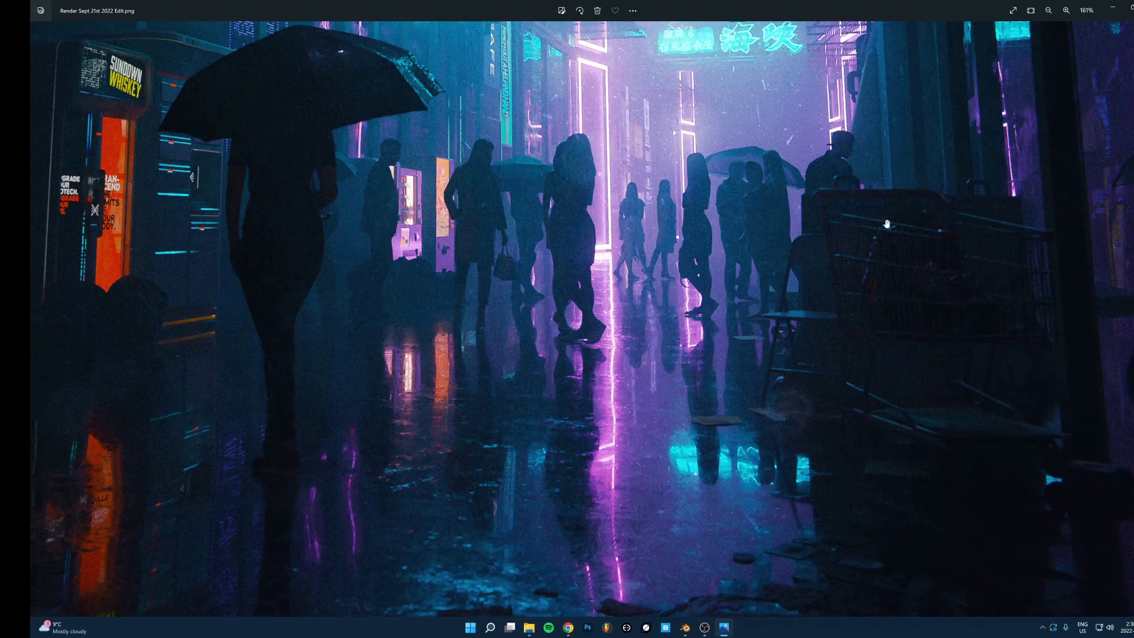
pyautogui.scroll(-5, 586, 202)
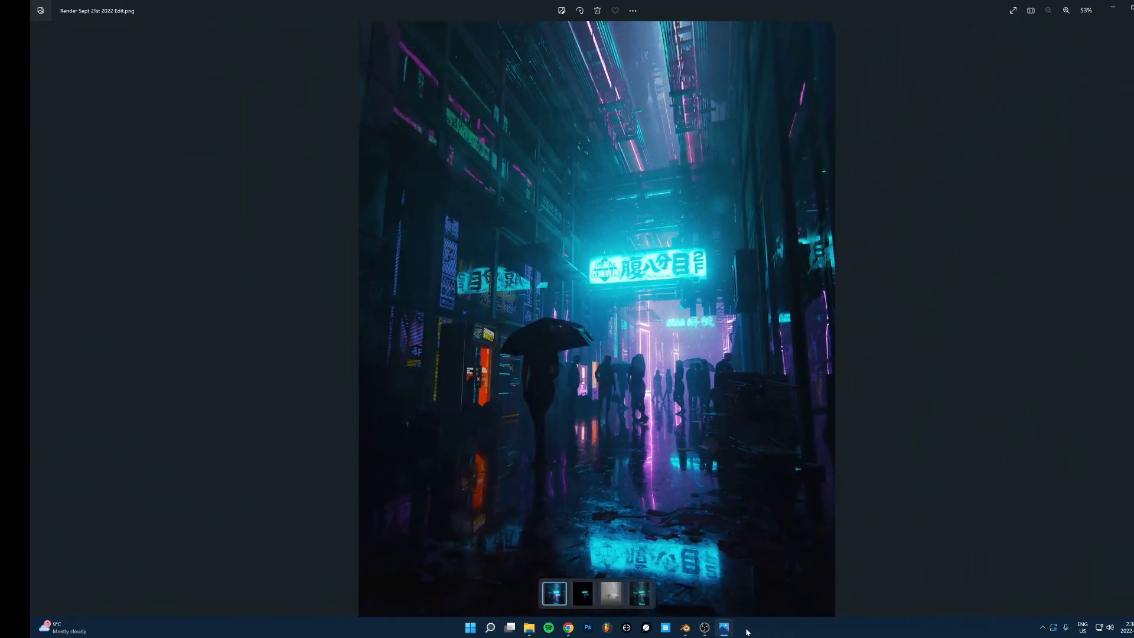
pyautogui.click(725, 627)
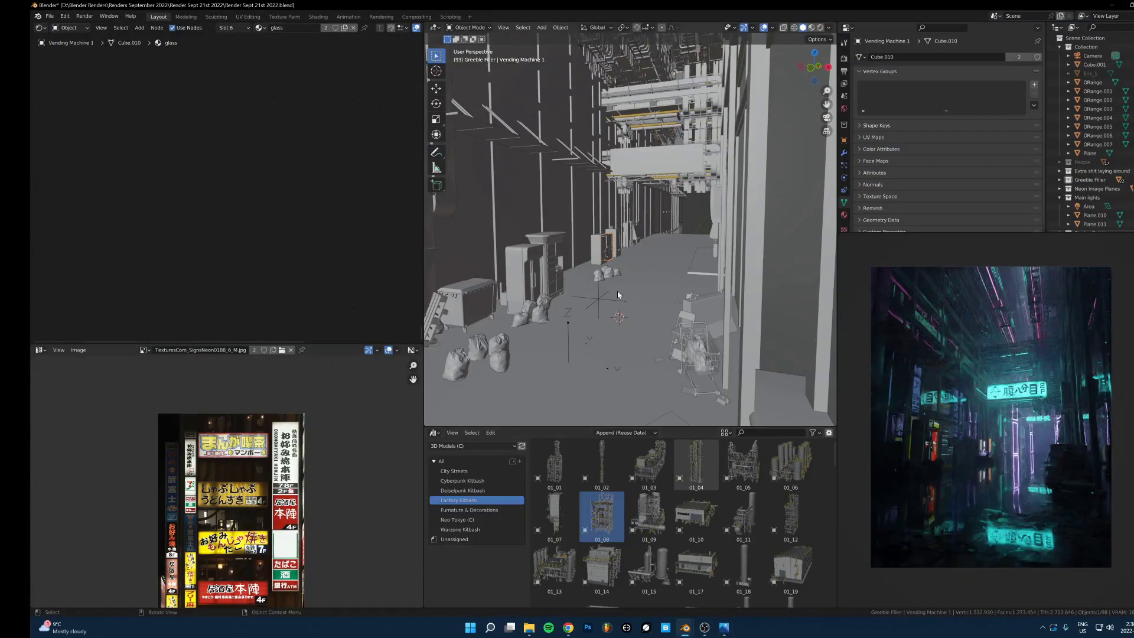
# Examine the fence, vending machines and trash bags placed along the alley floor, from afar and at close range
pyautogui.scroll(-5, 618, 294)
pyautogui.keyDown('shift'); pyautogui.moveTo(622, 292); pyautogui.dragTo(675, 304, button='middle'); pyautogui.keyUp('shift')
pyautogui.scroll(3, 676, 304)
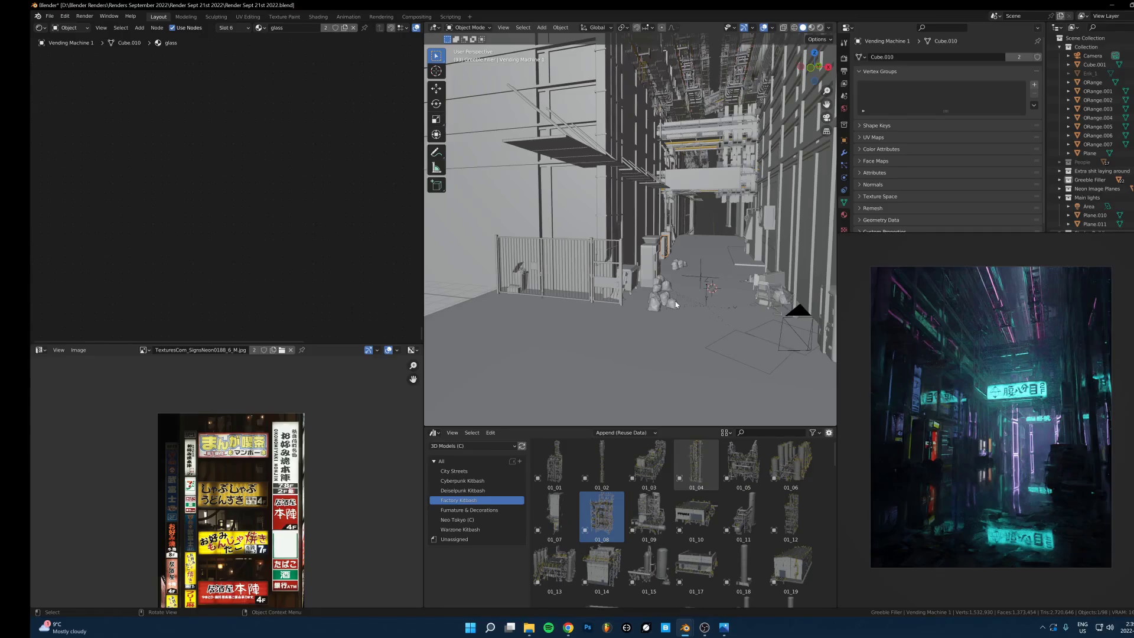
pyautogui.scroll(5, 660, 273)
pyautogui.keyDown('shift'); pyautogui.moveTo(677, 329); pyautogui.dragTo(636, 306, button='middle'); pyautogui.keyUp('shift')
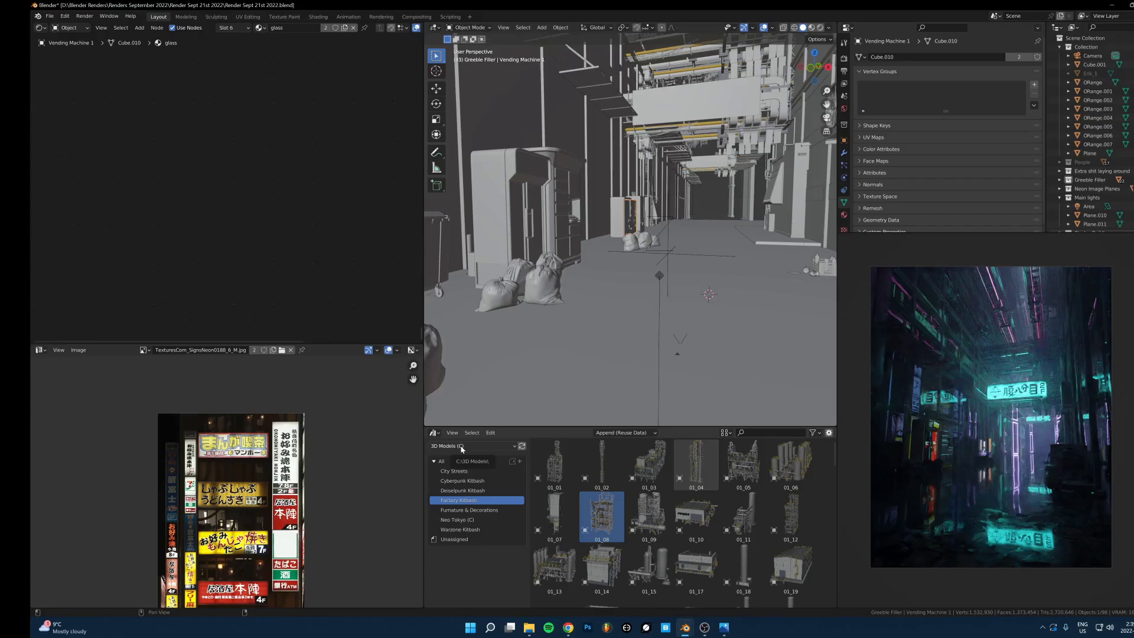
# Open the City Streets catalog, enlarge the asset browser area and browse through its street prop models
pyautogui.click(462, 471)
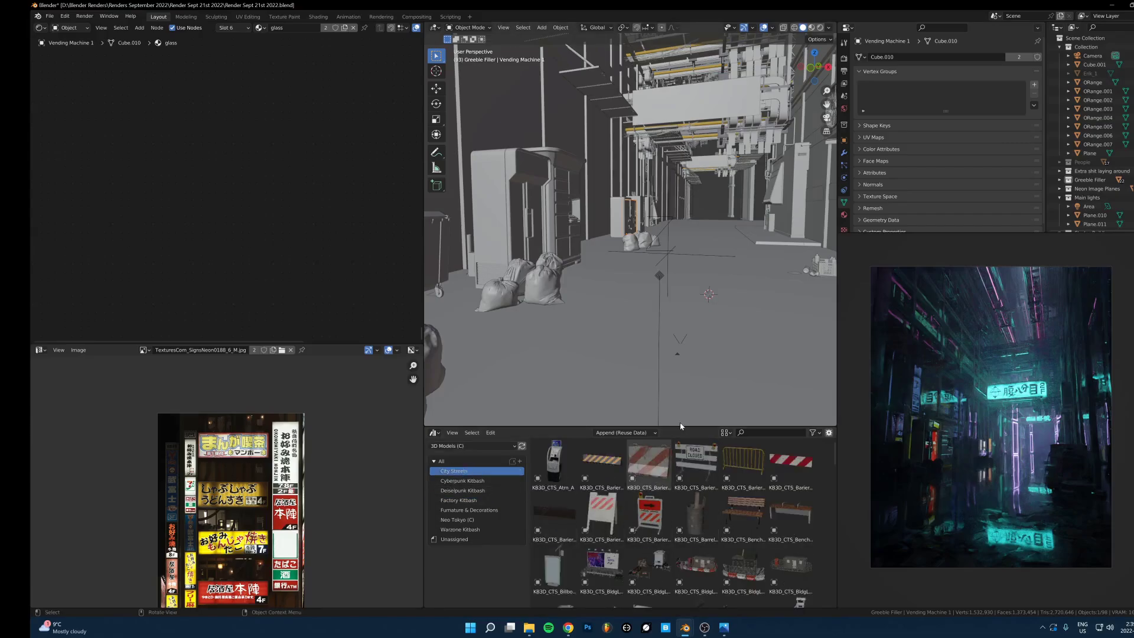
pyautogui.moveTo(681, 427); pyautogui.dragTo(682, 359)
pyautogui.scroll(-2, 683, 408)
pyautogui.scroll(-2, 682, 408)
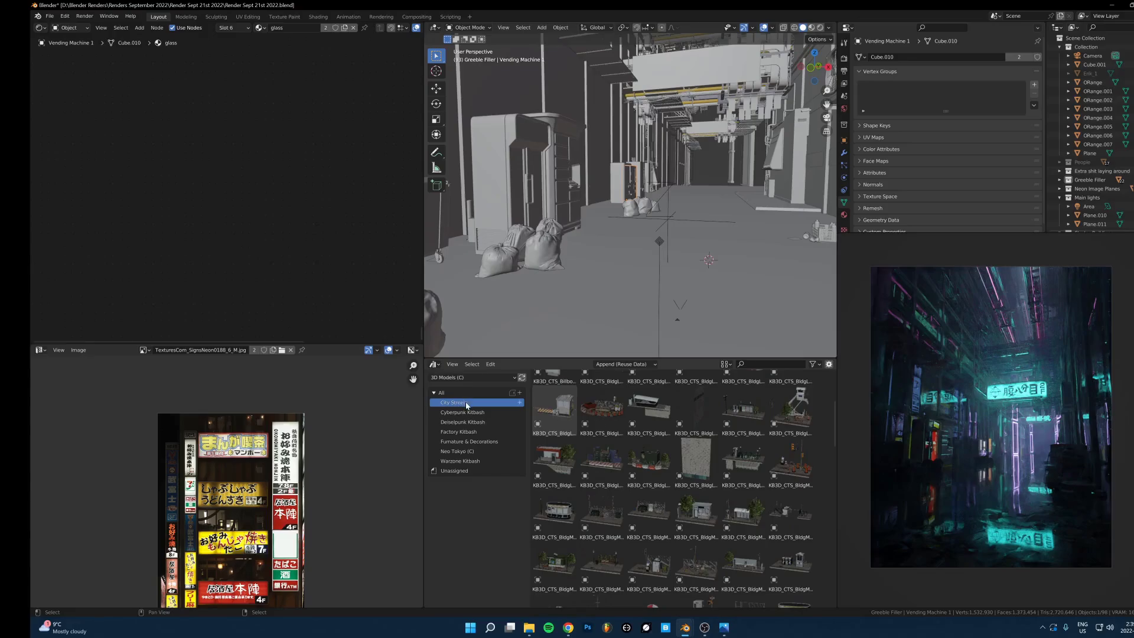
pyautogui.scroll(-2, 642, 466)
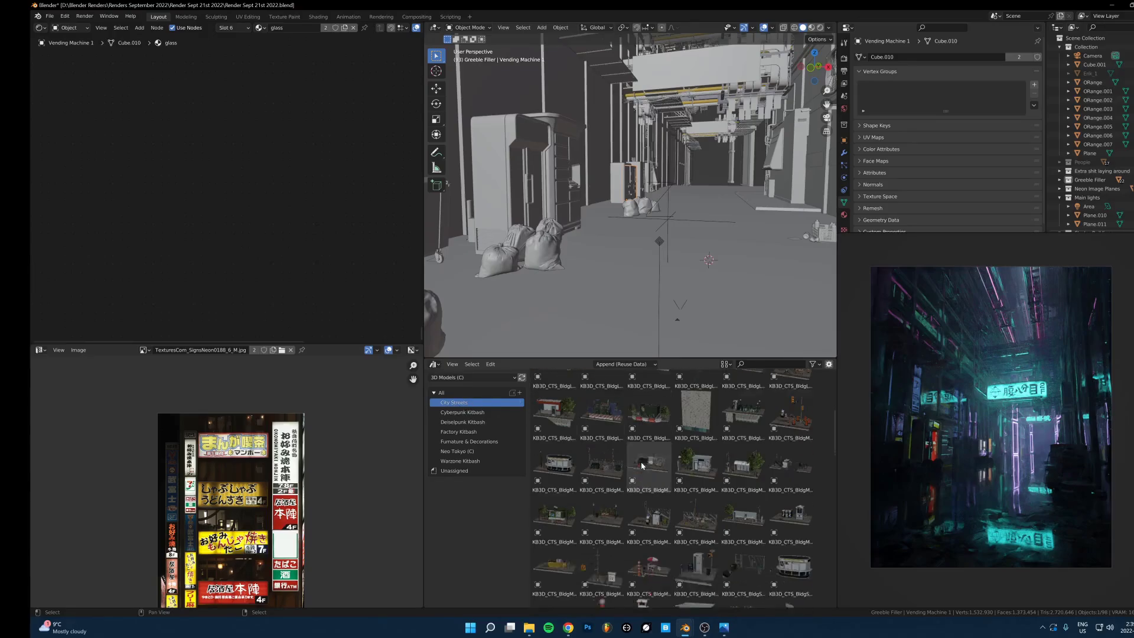
pyautogui.scroll(-8, 691, 459)
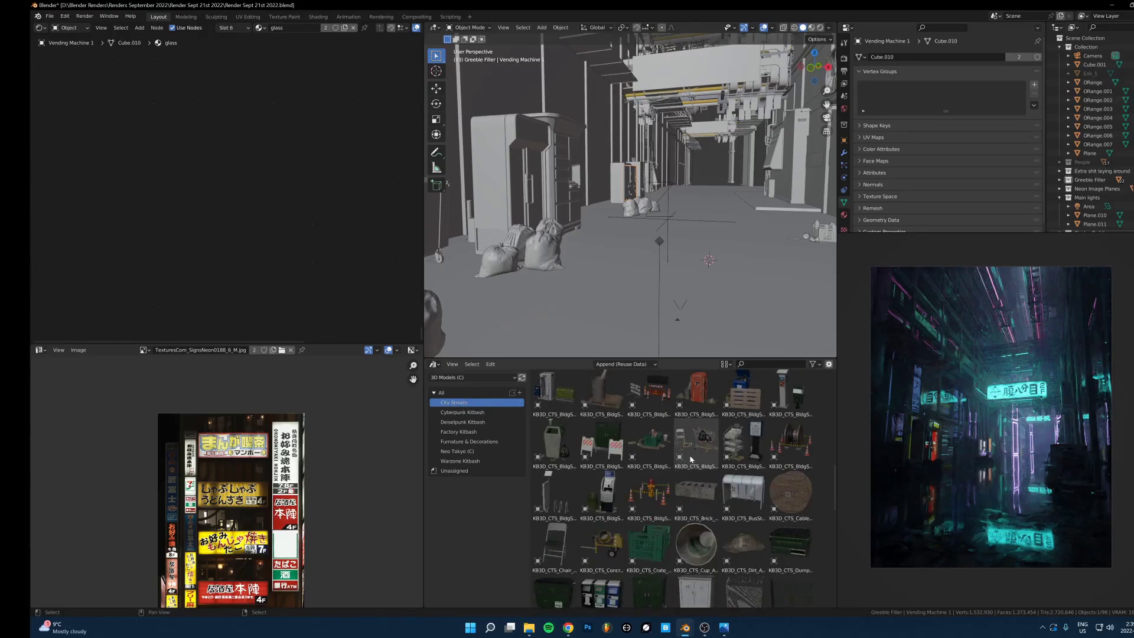
pyautogui.scroll(-7, 662, 201)
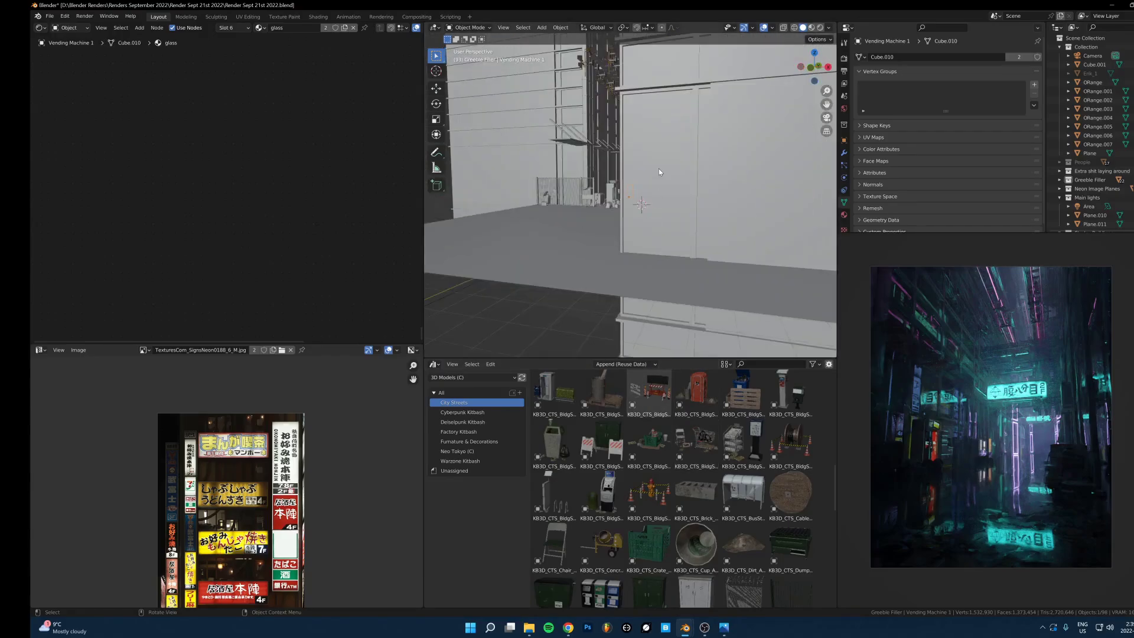
# Look over the alley props from a raised viewpoint and enable the People collection in the scene
pyautogui.keyDown('shift'); pyautogui.moveTo(661, 212); pyautogui.dragTo(671, 233, button='middle'); pyautogui.keyUp('shift')
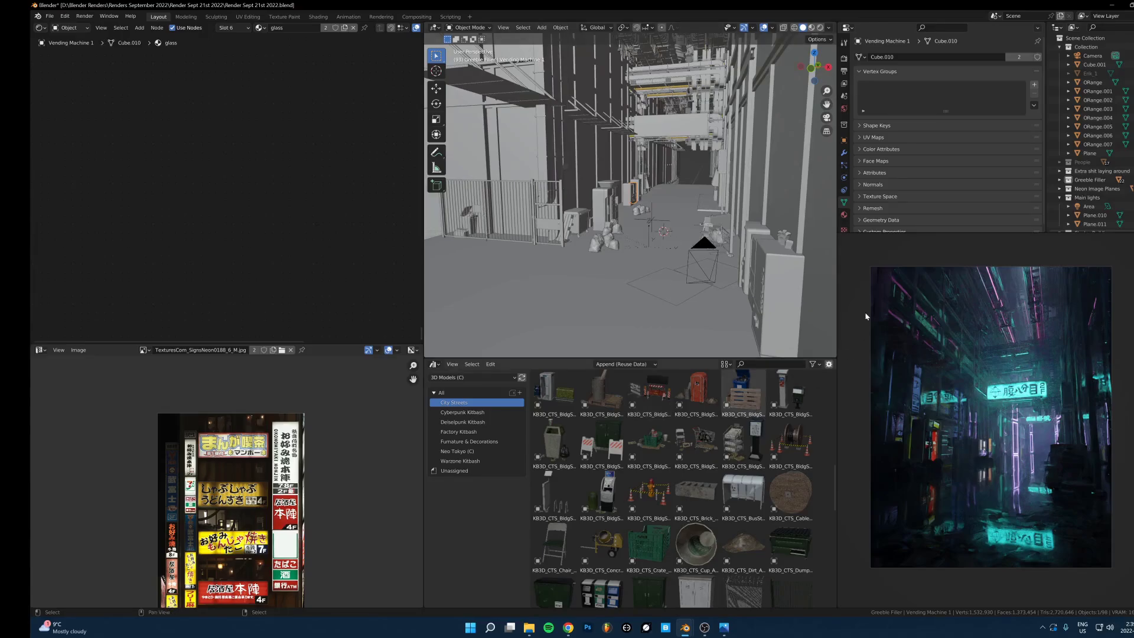
pyautogui.scroll(-3, 635, 508)
pyautogui.scroll(3, 642, 460)
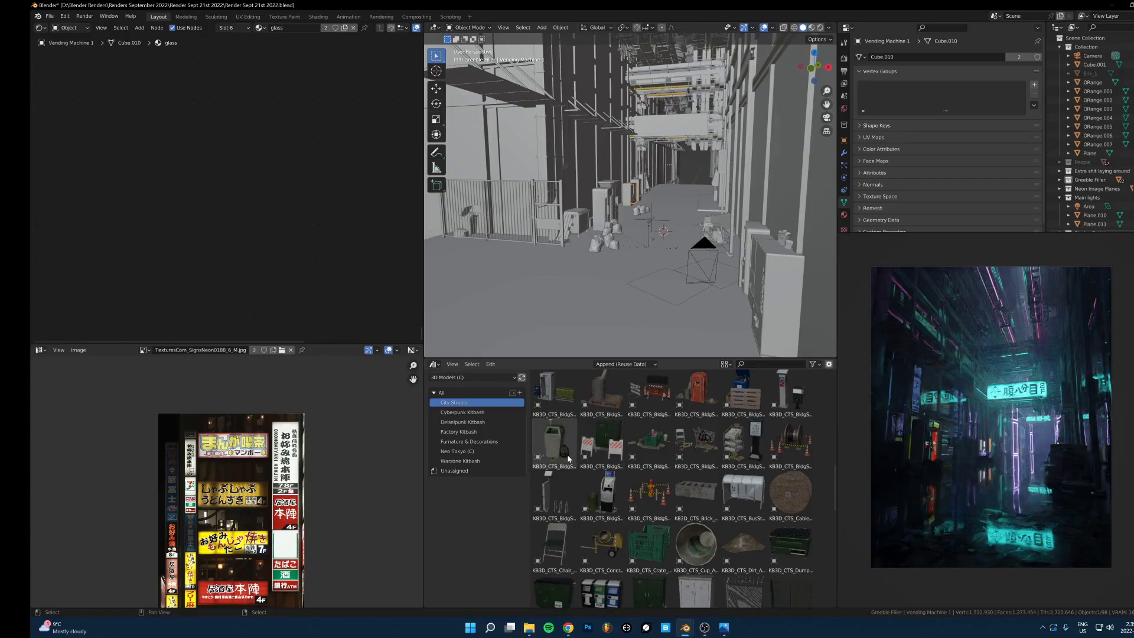
pyautogui.moveTo(631, 345); pyautogui.dragTo(647, 233, button='middle')
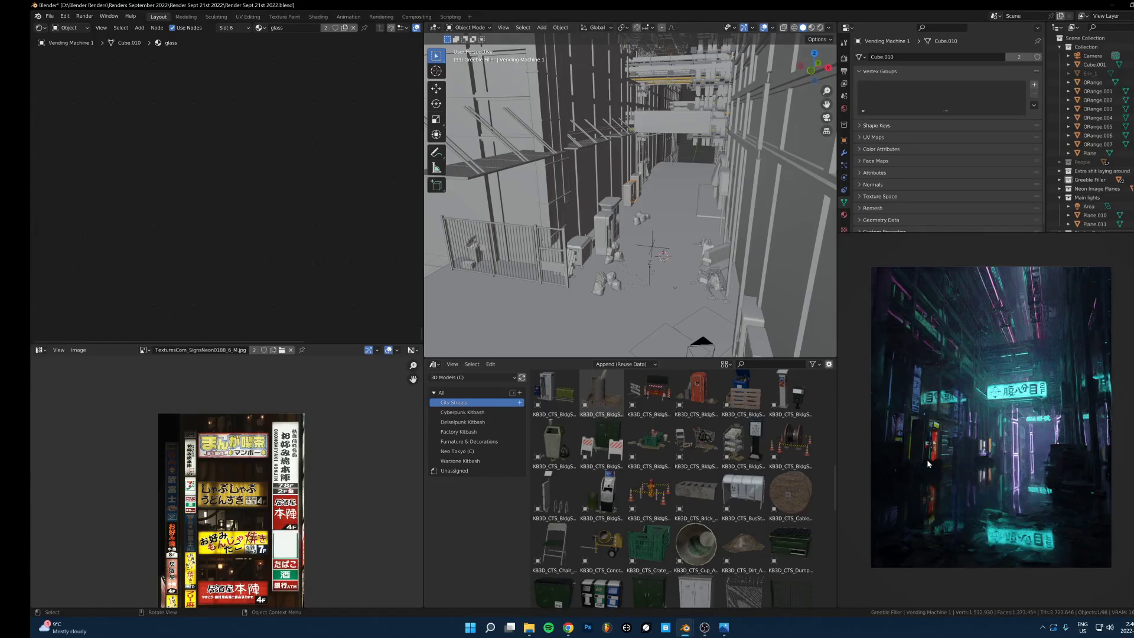
pyautogui.click(1133, 162)
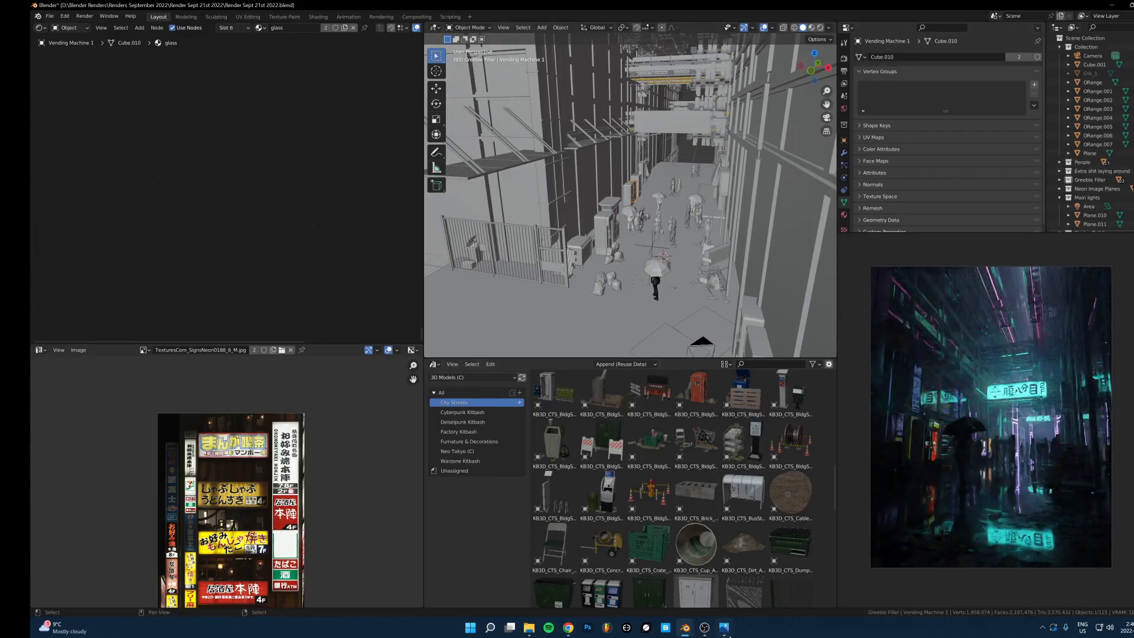
# Switch to Photos, examine the silhouetted people in the edited render at closer range, and return to Blender
pyautogui.click(726, 630)
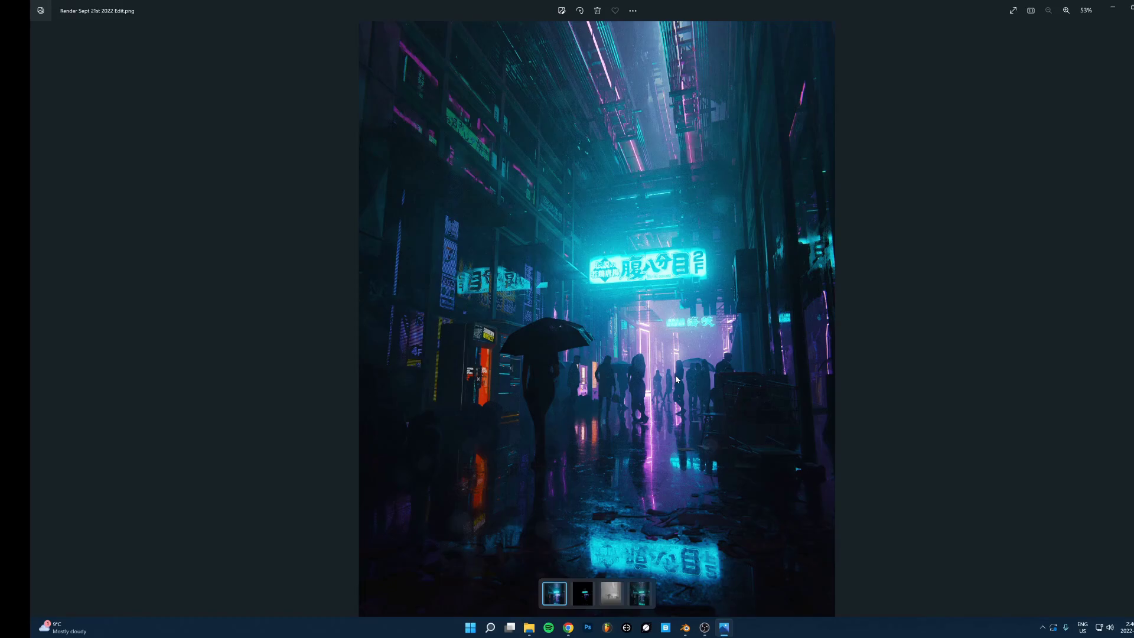
pyautogui.scroll(4, 725, 341)
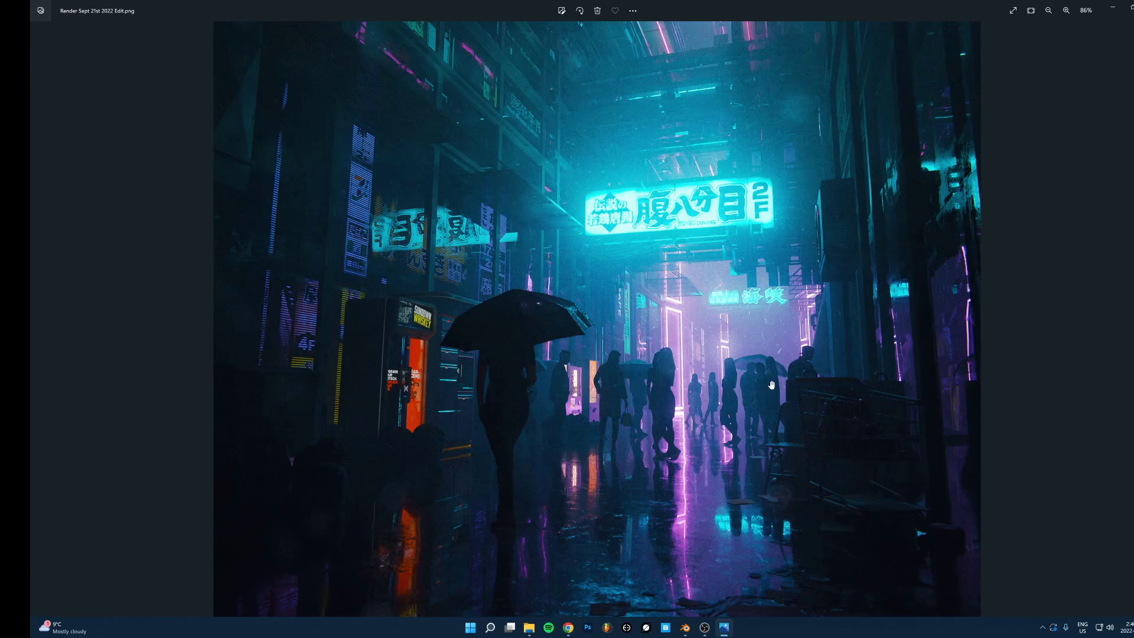
pyautogui.scroll(-2, 772, 384)
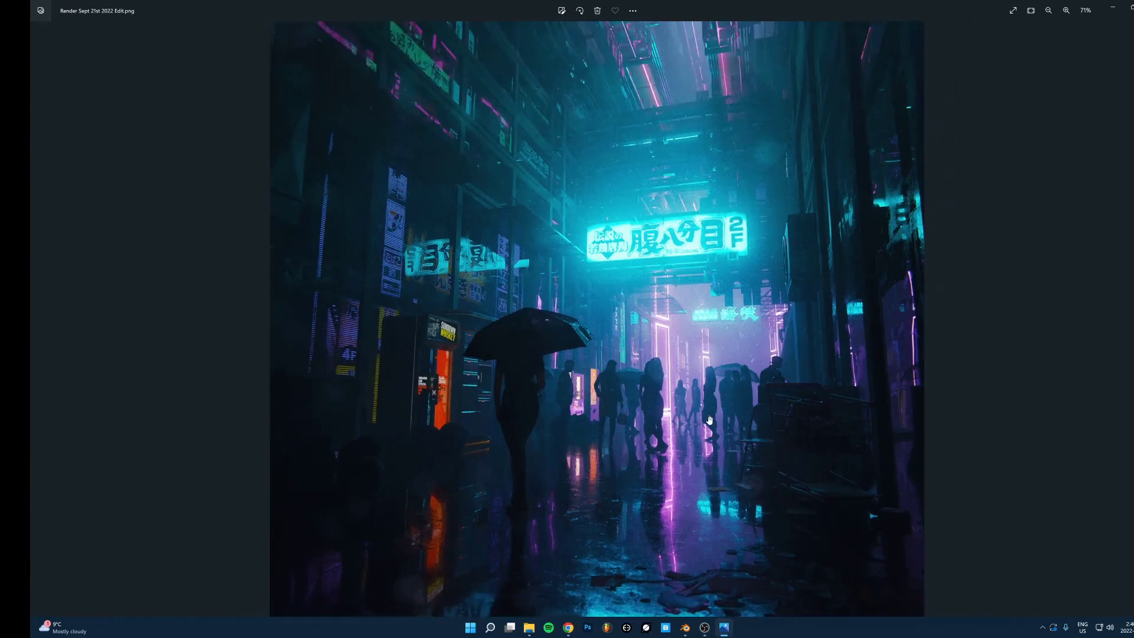
pyautogui.scroll(3, 774, 465)
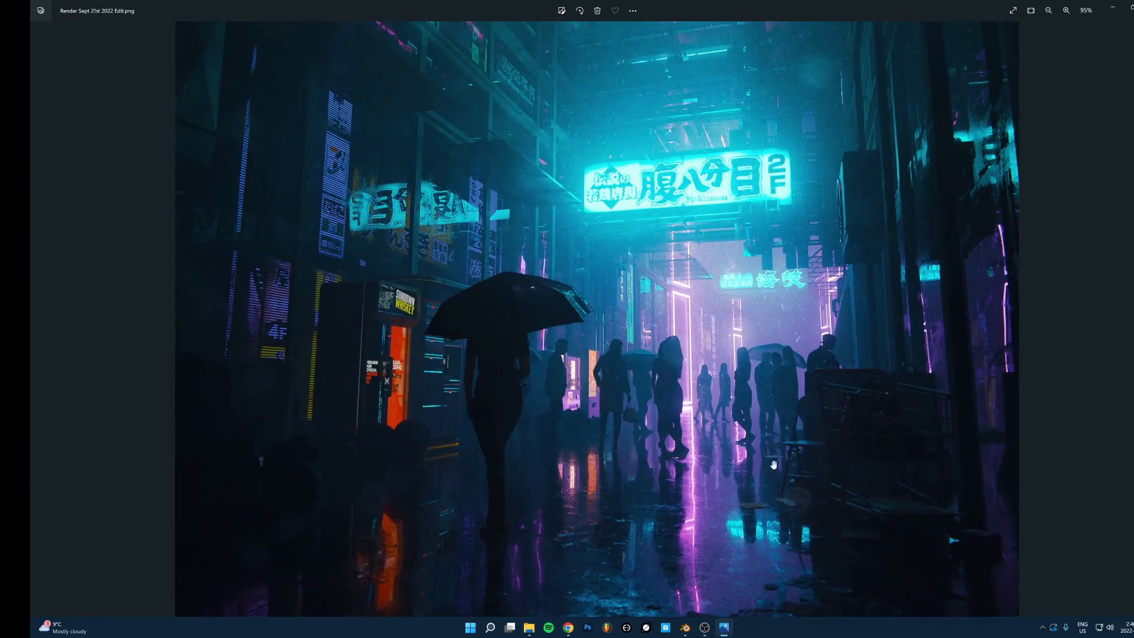
pyautogui.click(724, 627)
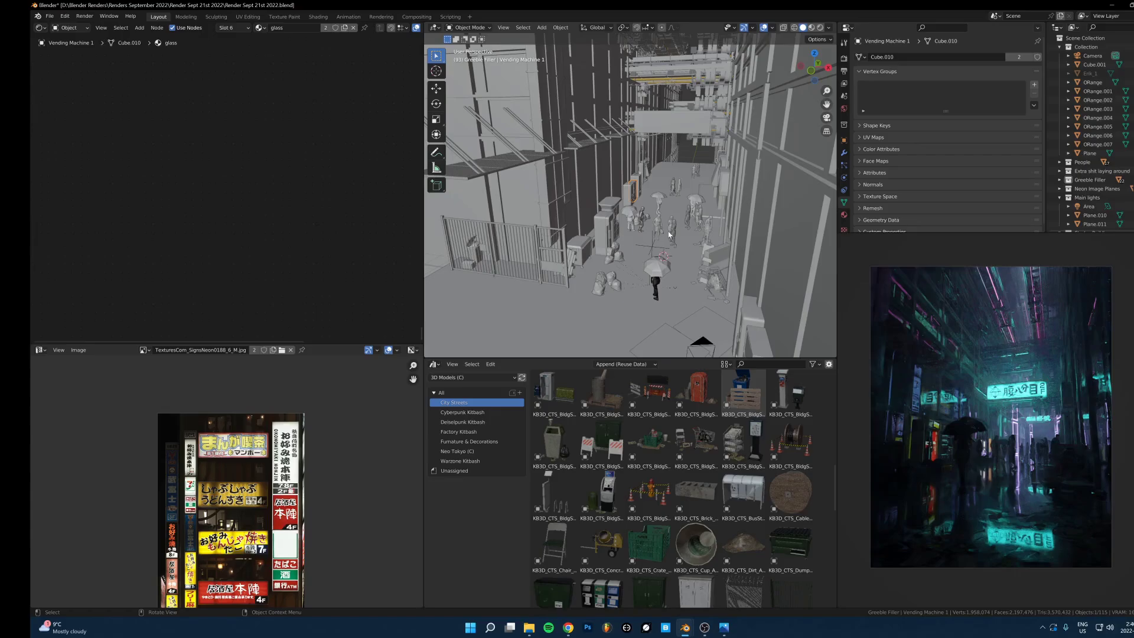
# Examine the populated alley and its buildings from street level and above, comparing them with the edited render in Photos
pyautogui.moveTo(699, 391); pyautogui.dragTo(704, 236)
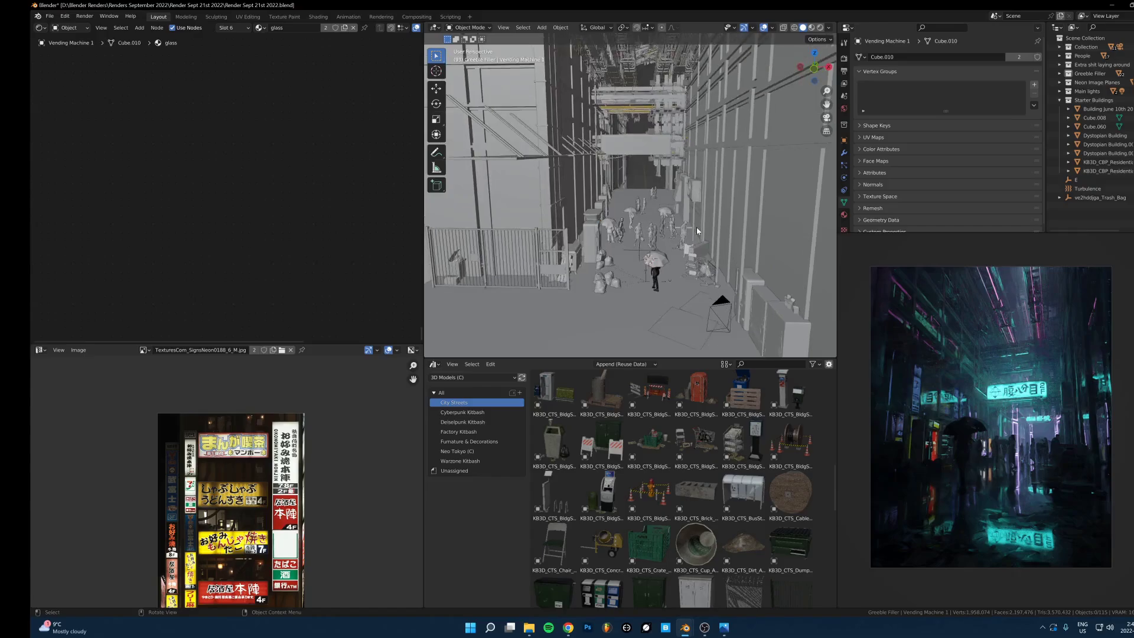
pyautogui.moveTo(697, 227)
pyautogui.mouseDown(button='middle')
pyautogui.moveTo(653, 198)
pyautogui.moveTo(679, 198)
pyautogui.moveTo(683, 220)
pyautogui.mouseUp(button='middle')
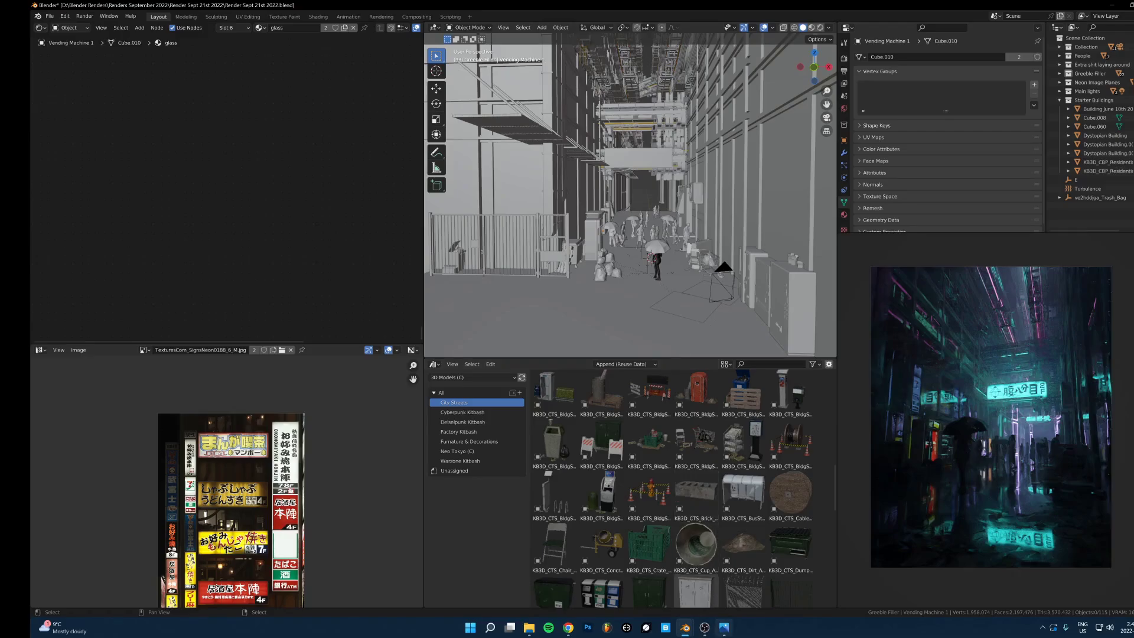
pyautogui.click(724, 626)
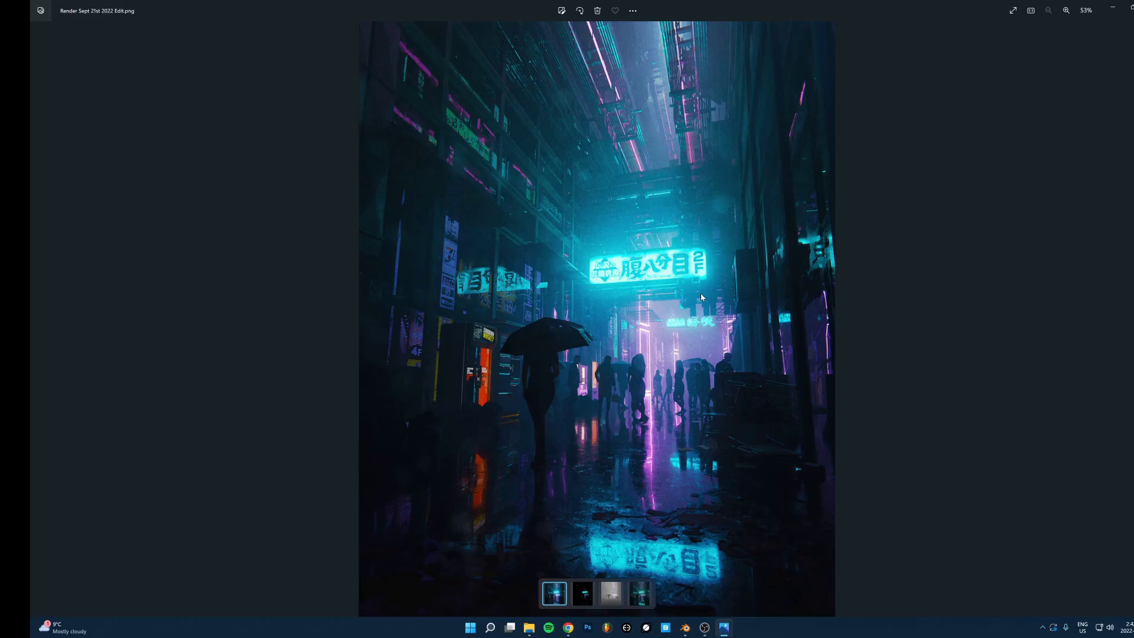
pyautogui.hotkey('alt', 'Tab')
pyautogui.moveTo(701, 297); pyautogui.dragTo(690, 258, button='middle')
pyautogui.scroll(4, 703, 266)
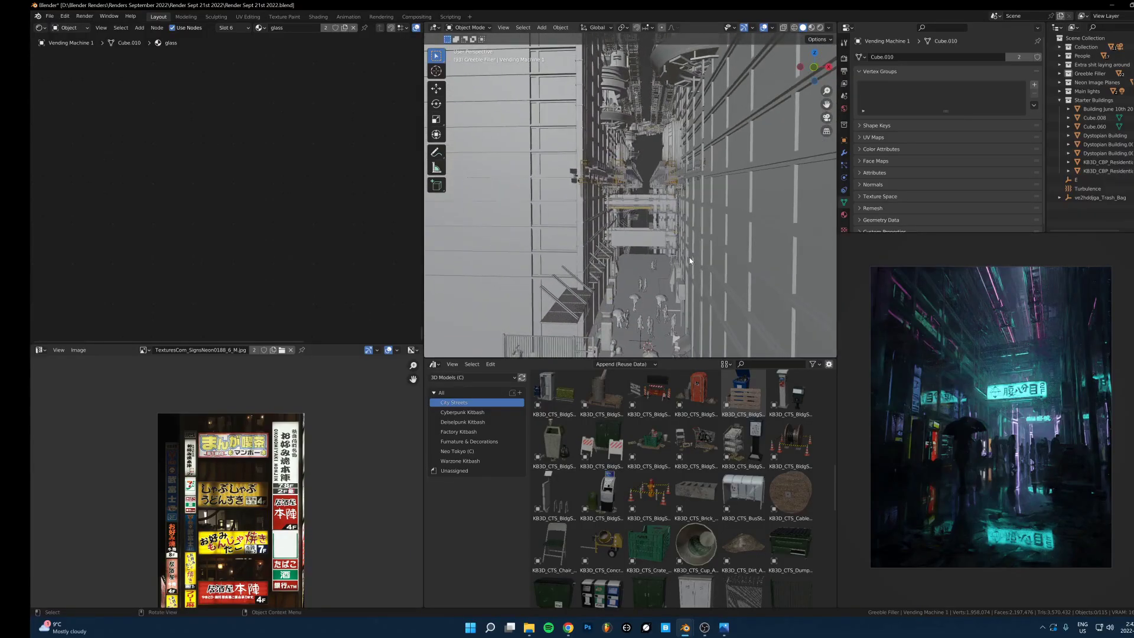